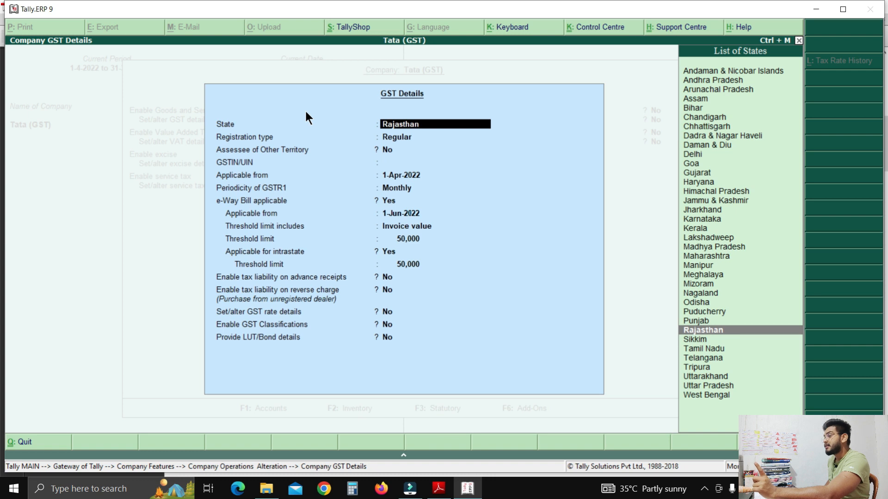
- In the GST details, keep state Rajasthan, registration type Regular, applicable from 1-Apr-2022 and Monthly periodicity of GSTR1, leaving GSTIN/UIN blank
{"action": "key", "text": "Return"}
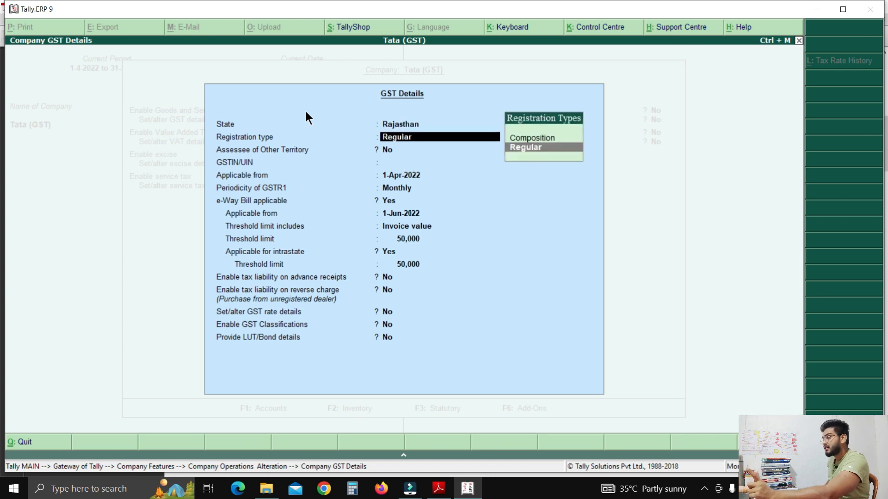
{"action": "key", "text": "Return"}
{"action": "key", "text": "Return"}
{"action": "key", "text": "Return"}
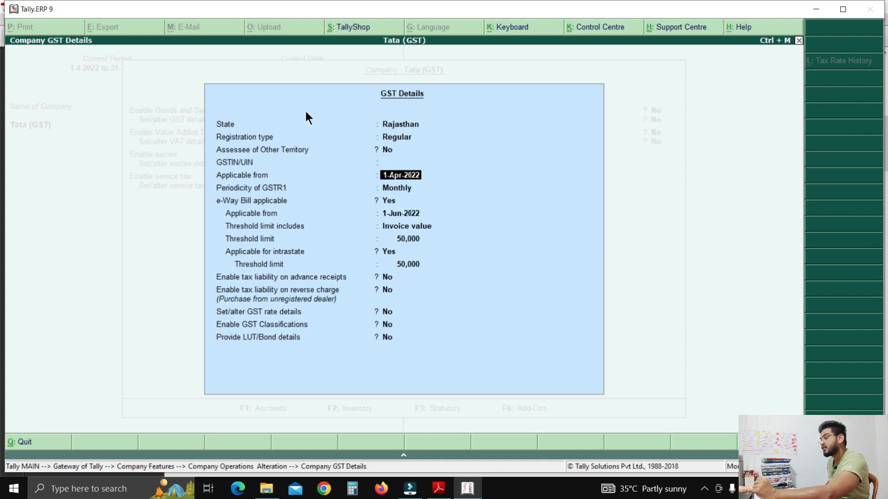
{"action": "key", "text": "Return"}
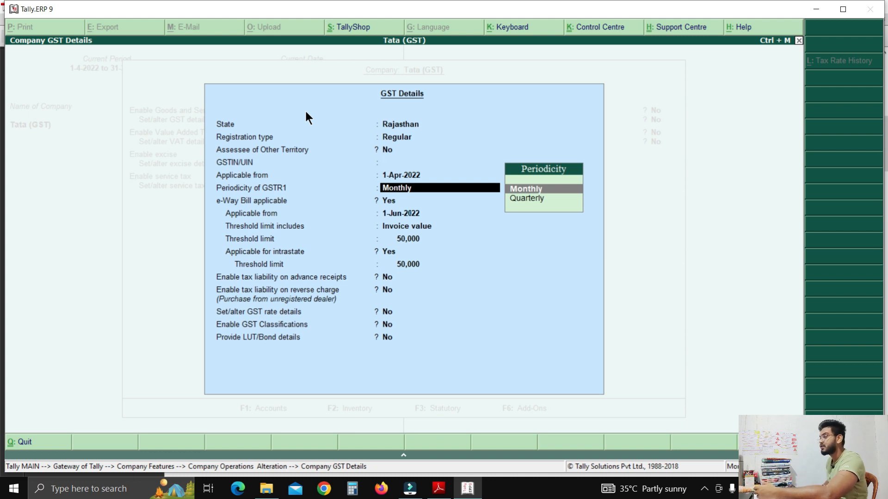
{"action": "key", "text": "Return"}
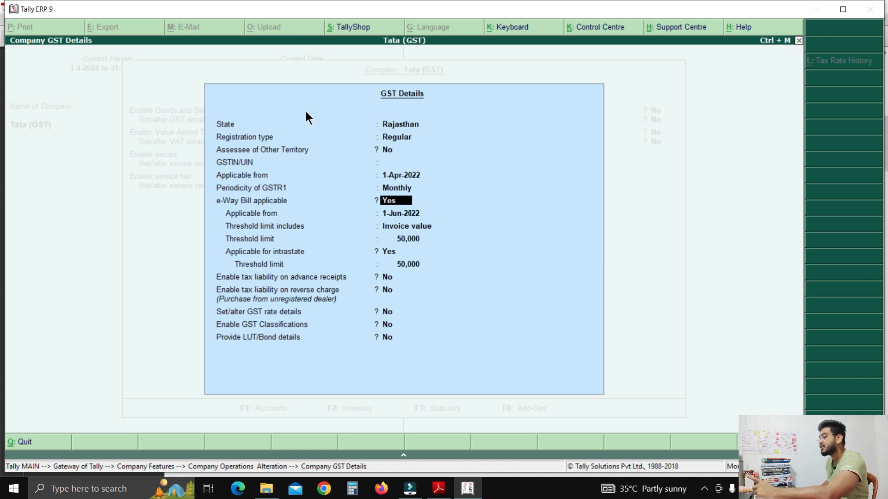
- Keep e-Way Bill applicable from 1-Jun-2022 with 50,000 threshold limits, leave the remaining GST options at No, and accept the GST details
{"action": "key", "text": "Return"}
{"action": "key", "text": "Return"}
{"action": "key", "text": "Return"}
{"action": "key", "text": "Return"}
{"action": "key", "text": "Return"}
{"action": "key", "text": "Return"}
{"action": "key", "text": "Return"}
{"action": "key", "text": "Return"}
{"action": "key", "text": "Return"}
{"action": "key", "text": "Return"}
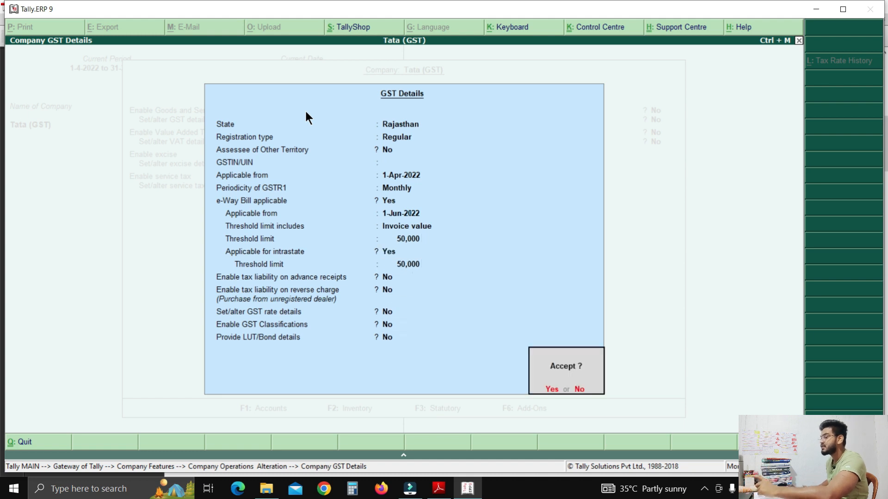
{"action": "key", "text": "Return"}
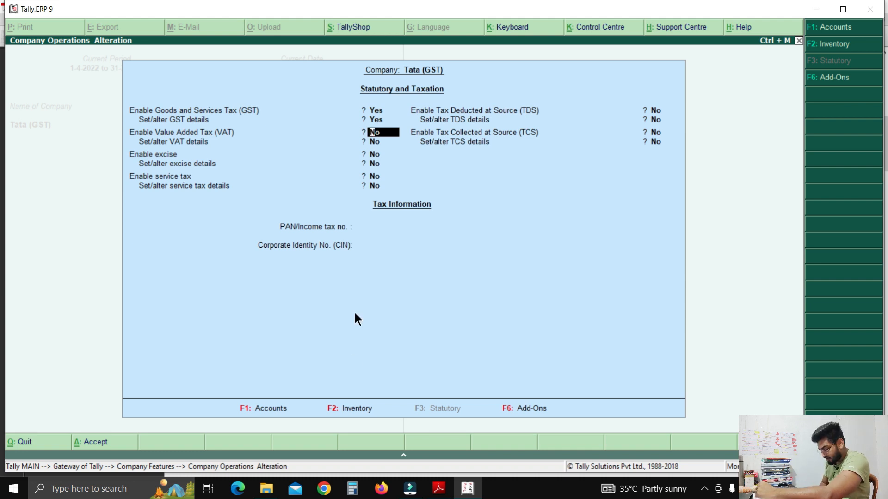
- In the company's inventory features, set Maintain multiple Locations to Yes, keep every other option, and accept the settings
{"action": "key", "text": "F2"}
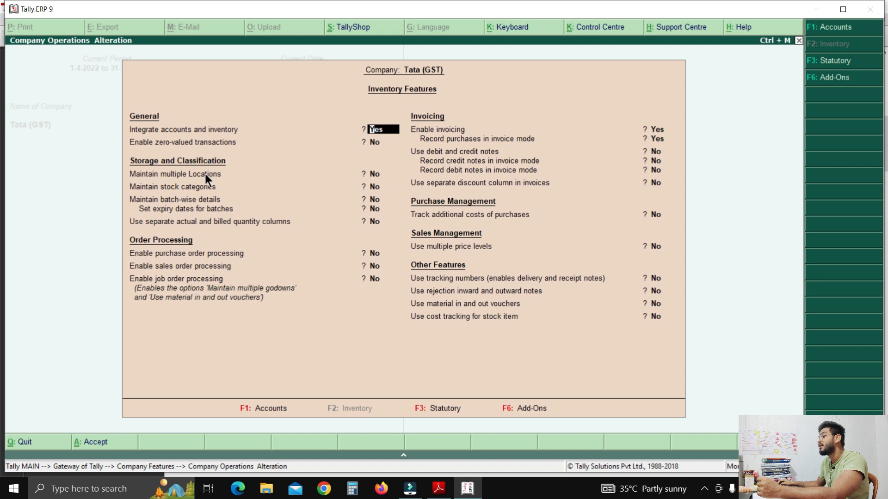
{"action": "left_click", "coordinate": [364, 175]}
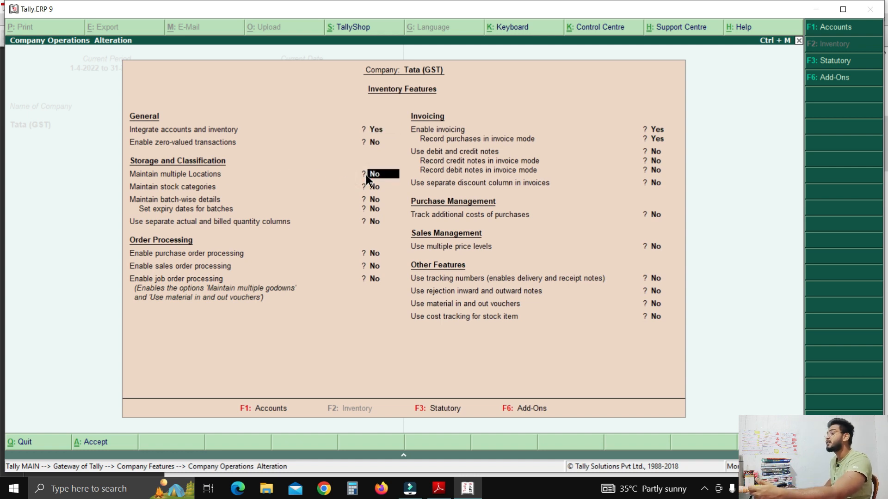
{"action": "type", "text": "y"}
{"action": "key", "text": "Return"}
{"action": "key", "text": "Return"}
{"action": "key", "text": "Return"}
{"action": "key", "text": "Return"}
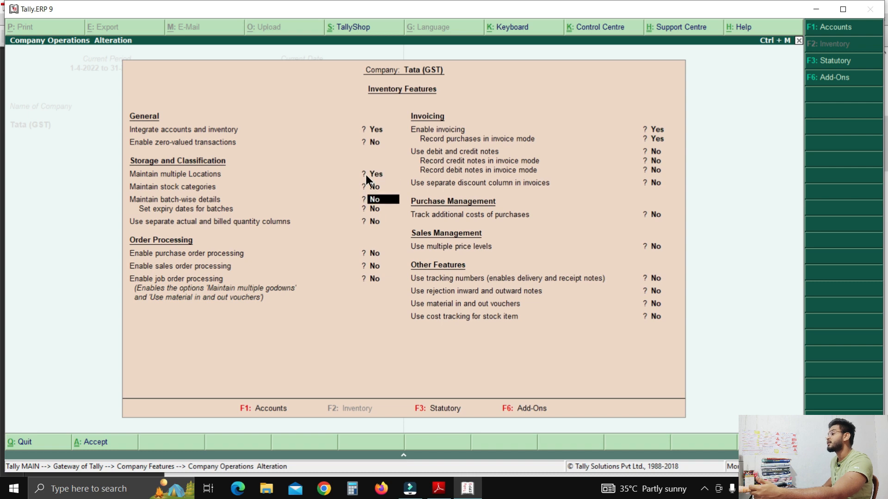
{"action": "key", "text": "Return"}
{"action": "key", "text": "Return"}
{"action": "key", "text": "Return"}
{"action": "key", "text": "Return"}
{"action": "key", "text": "Return"}
{"action": "key", "text": "Return"}
{"action": "key", "text": "Return"}
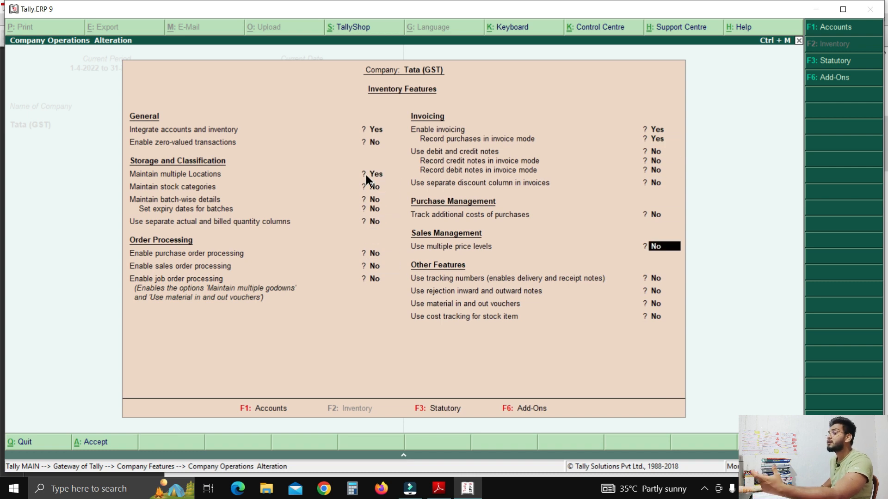
{"action": "key", "text": "Return"}
{"action": "key", "text": "Return"}
{"action": "key", "text": "Return"}
{"action": "key", "text": "Return"}
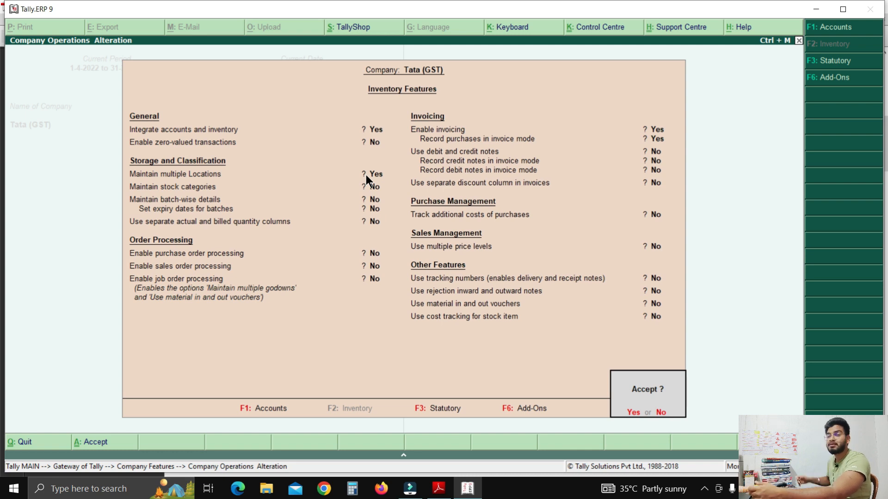
{"action": "key", "text": "Return"}
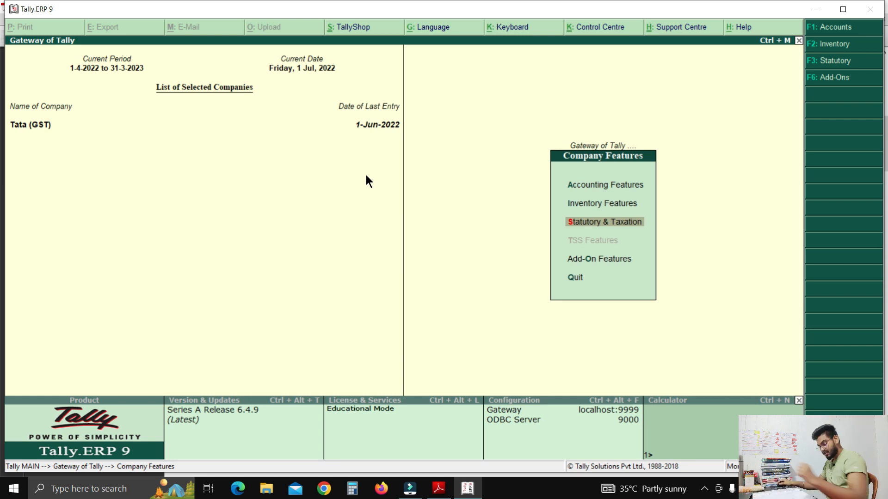
- Switch to Adobe Reader and review question 1 of gst 4.pdf for the ledgers and groups the purchase entry needs
{"action": "key", "text": "alt+Tab"}
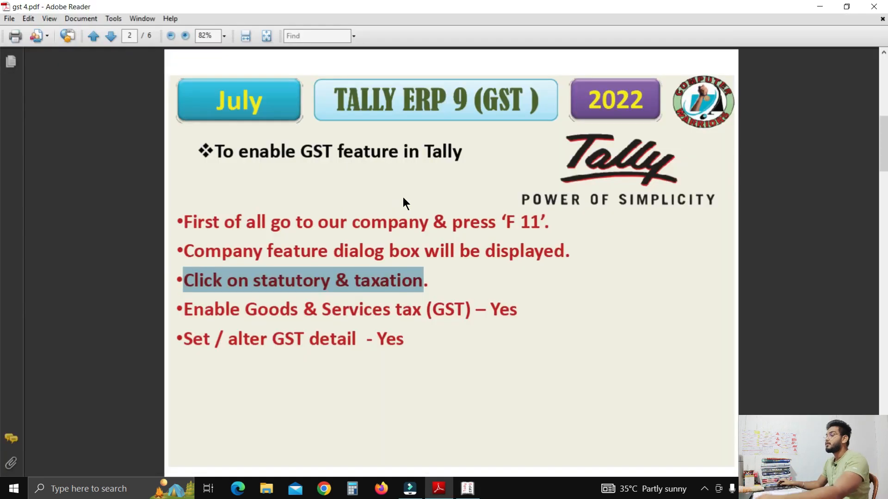
{"action": "scroll", "coordinate": [403, 197], "scroll_direction": "up", "scroll_amount": 3}
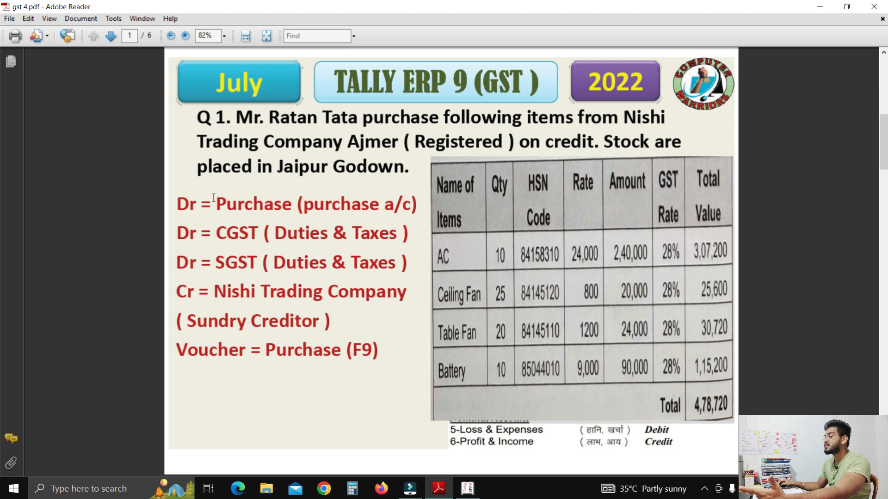
{"action": "left_click_drag", "start_coordinate": [216, 197], "coordinate": [261, 292]}
- Switch back to Tally.ERP 9 and start a single ledger named Purchase under the Purchase Accounts group
{"action": "key", "text": "alt+Tab"}
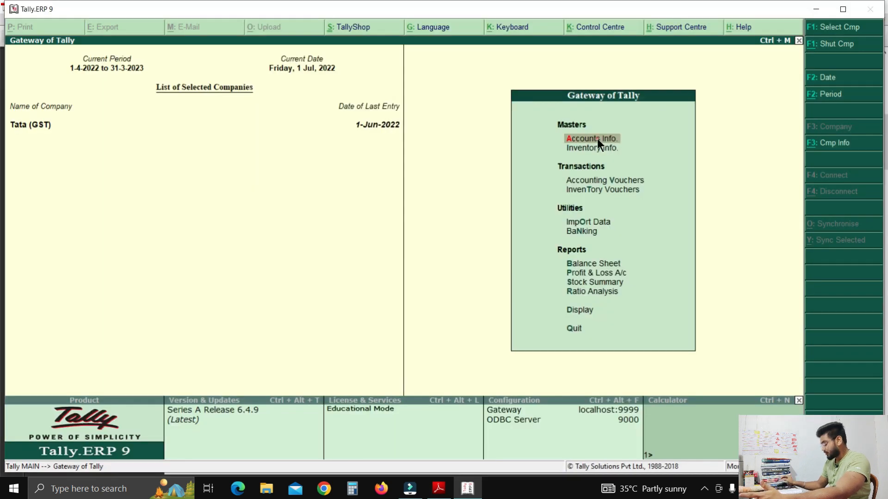
{"action": "left_click", "coordinate": [597, 137]}
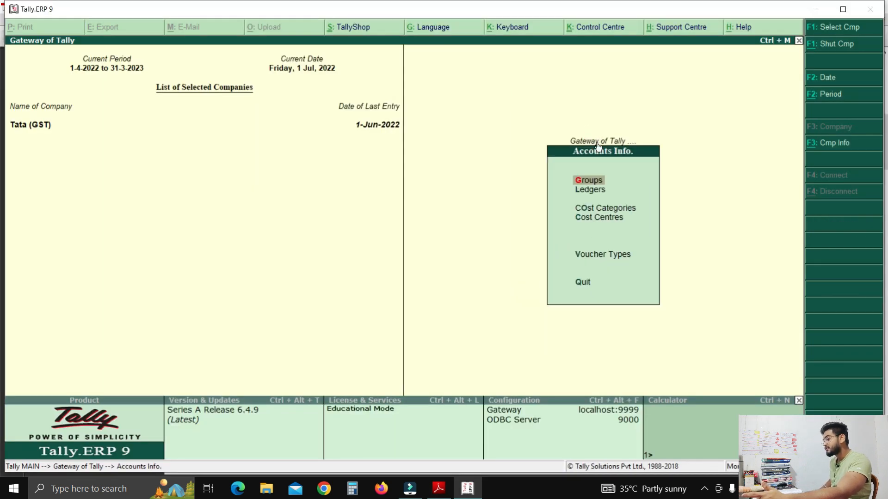
{"action": "key", "text": "Down"}
{"action": "key", "text": "Return"}
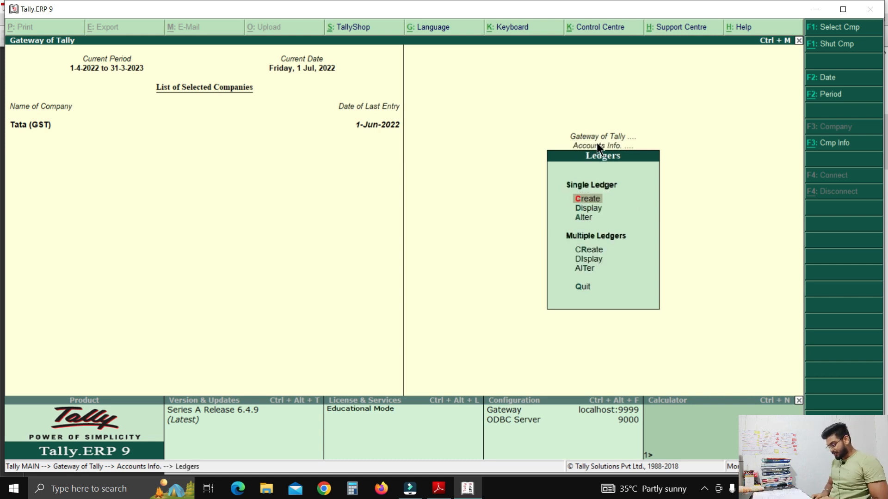
{"action": "key", "text": "Return"}
{"action": "type", "text": "Purchase"}
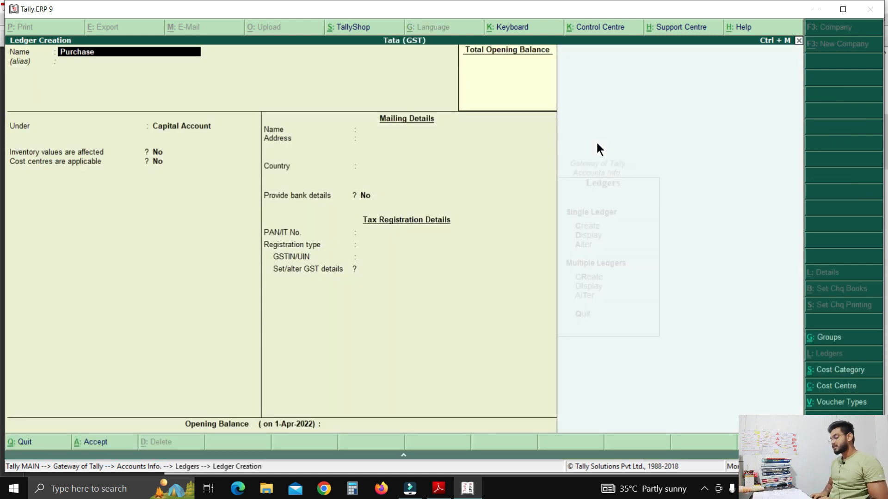
{"action": "key", "text": "Return"}
{"action": "key", "text": "Return"}
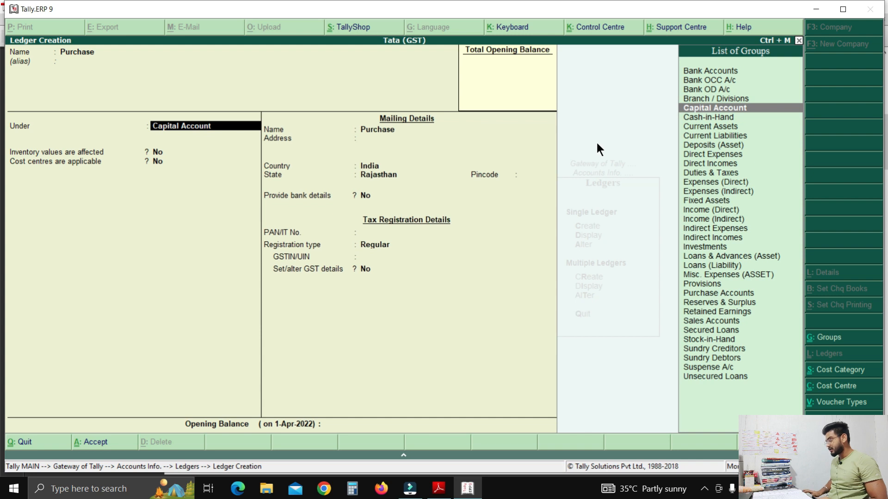
{"action": "type", "text": "P"}
{"action": "key", "text": "Return"}
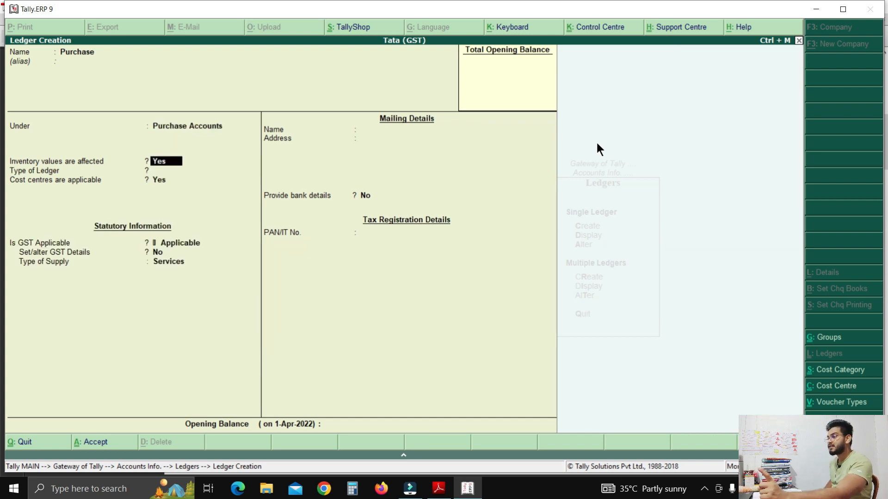
- For the Purchase ledger, keep inventory values affected, set the type of ledger to Not Applicable and cost centres to No
{"action": "key", "text": "Return"}
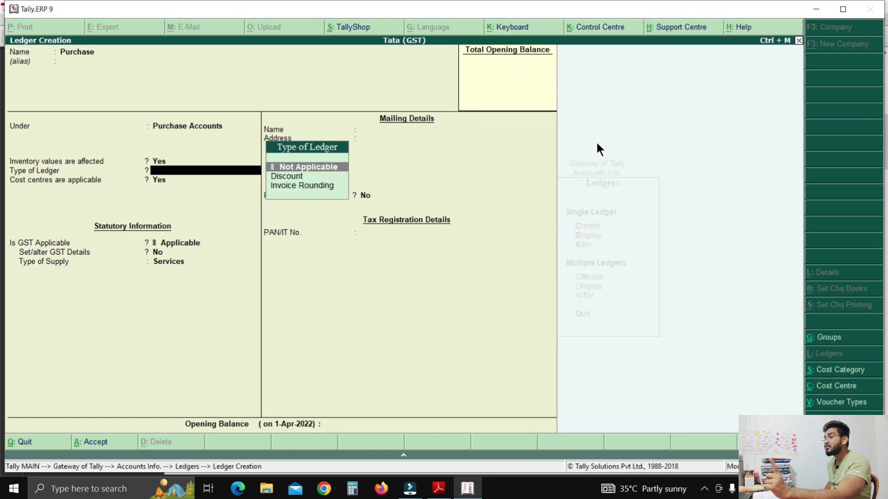
{"action": "key", "text": "Return"}
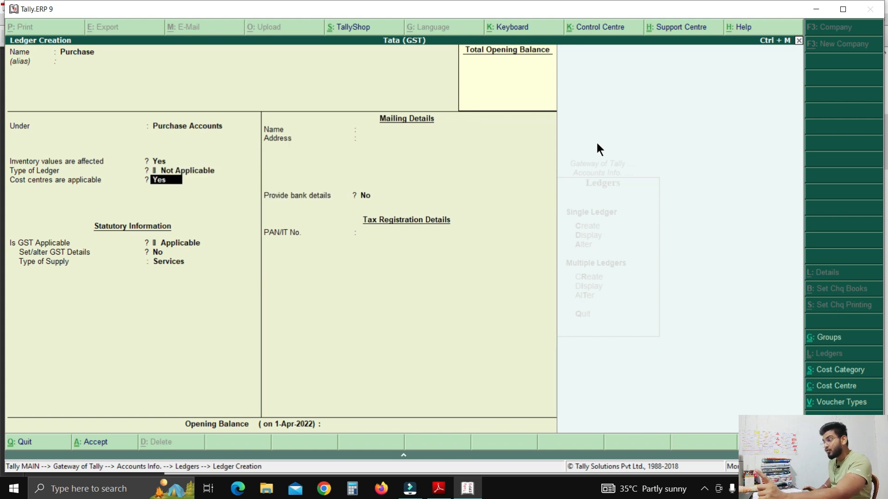
{"action": "type", "text": "n"}
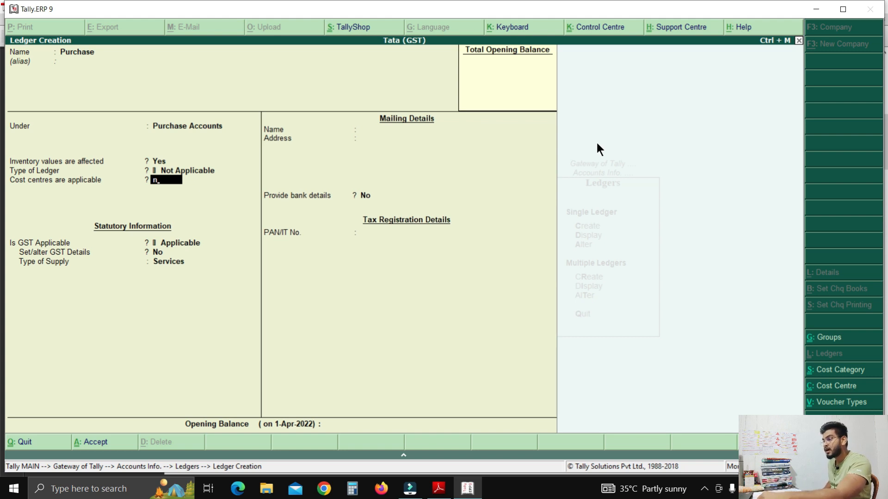
{"action": "key", "text": "Return"}
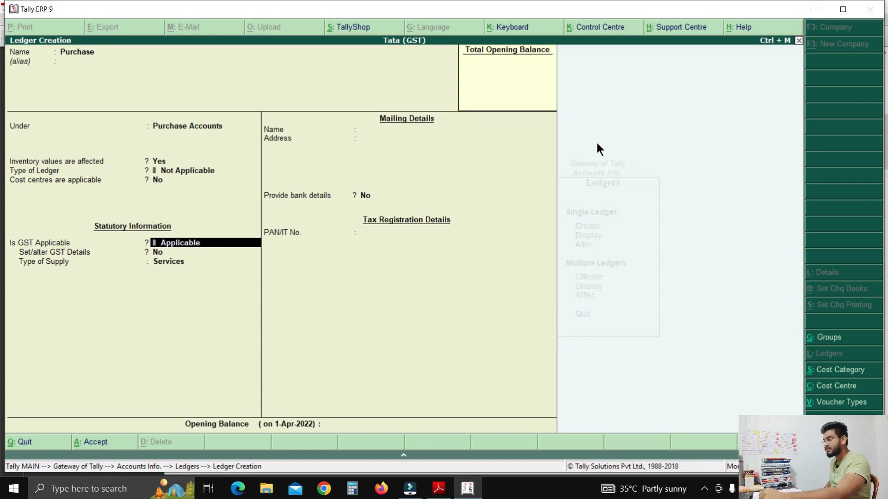
- Keep GST Applicable without altering its details, set the type of supply to Goods, and save the Purchase ledger
{"action": "key", "text": "Return"}
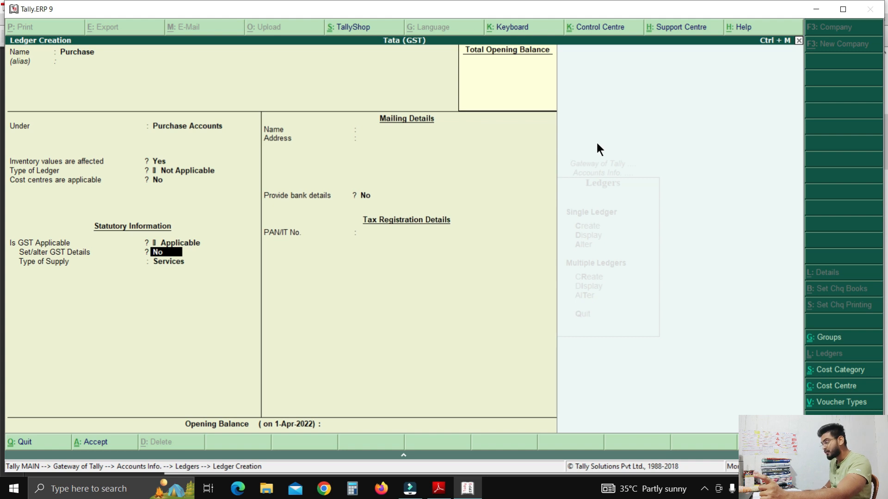
{"action": "key", "text": "Return"}
{"action": "key", "text": "Up"}
{"action": "key", "text": "Return"}
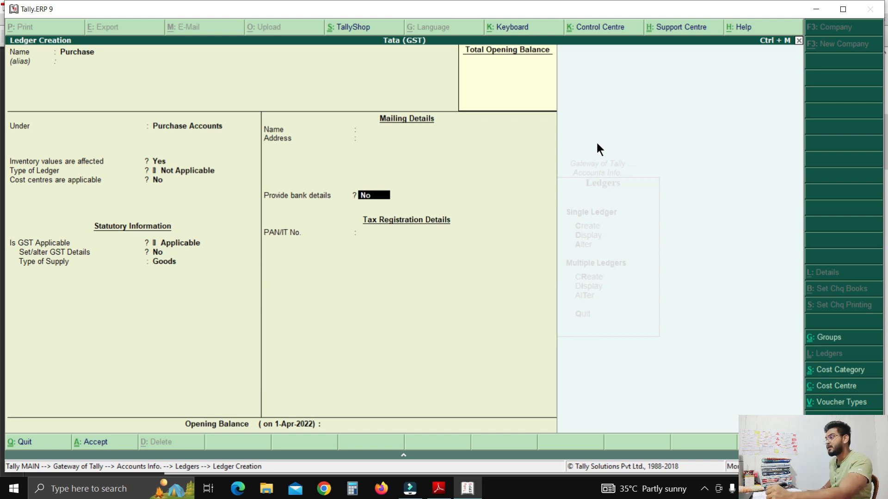
{"action": "key", "text": "Return"}
{"action": "key", "text": "Return"}
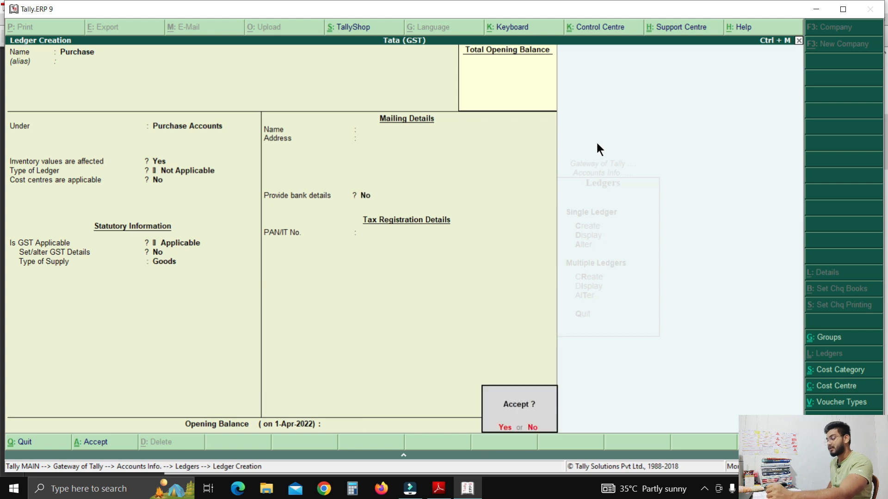
{"action": "key", "text": "Return"}
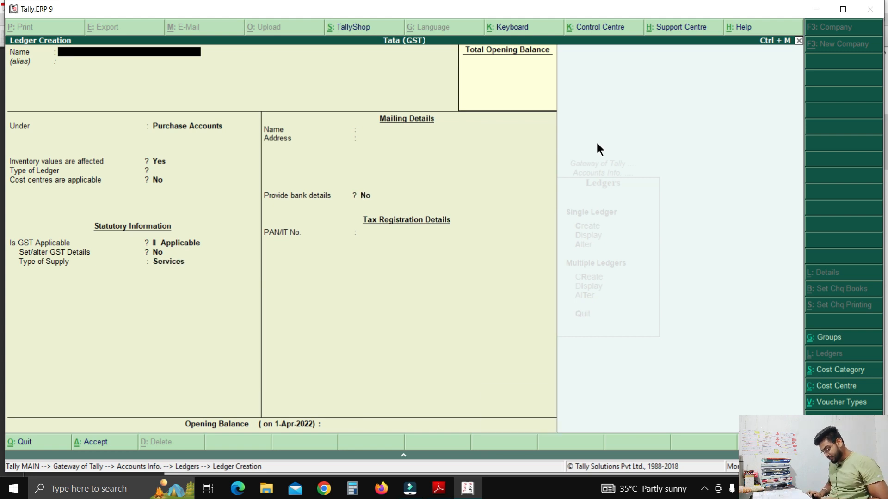
- Name the new ledger CGST and place it under the Duties & Taxes group
{"action": "type", "text": "CGS"}
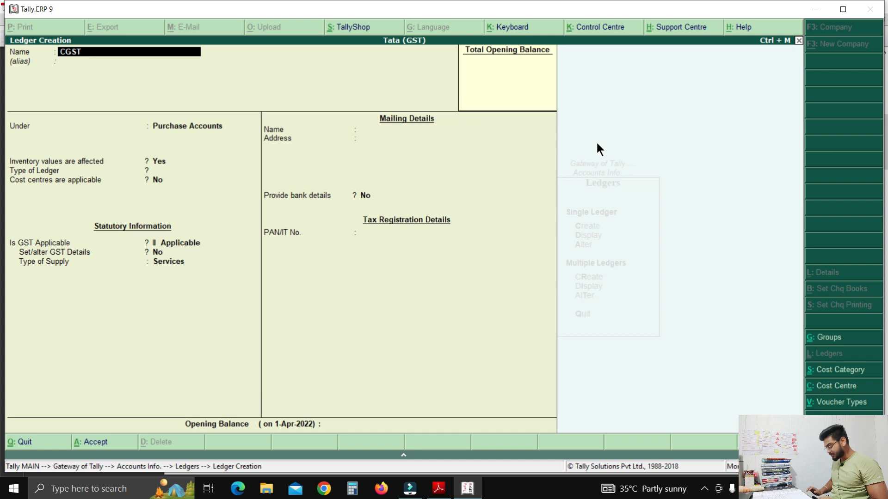
{"action": "type", "text": "T"}
{"action": "key", "text": "Return"}
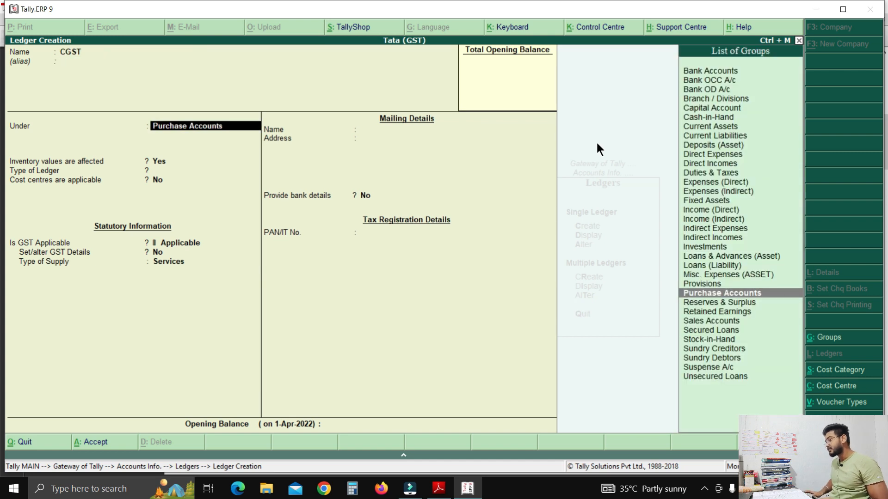
{"action": "type", "text": "D"}
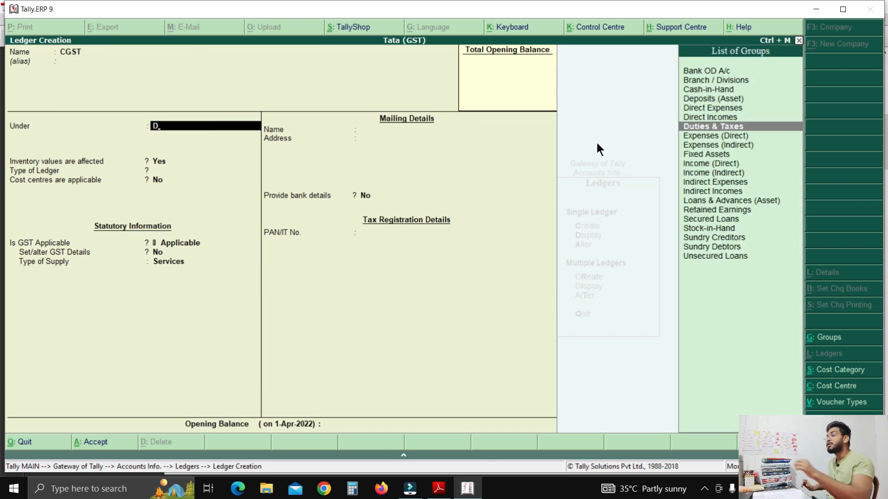
{"action": "key", "text": "Return"}
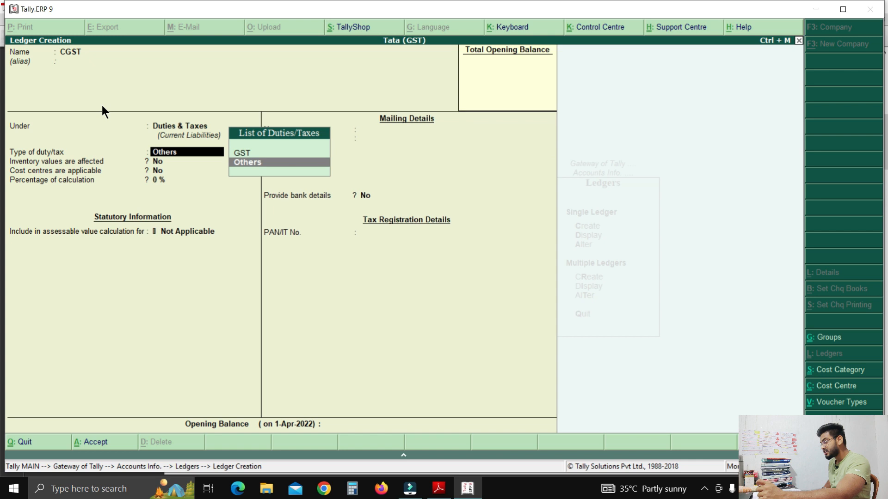
- Set the CGST ledger's type of duty/tax to GST and its tax type to Central Tax
{"action": "key", "text": "Up"}
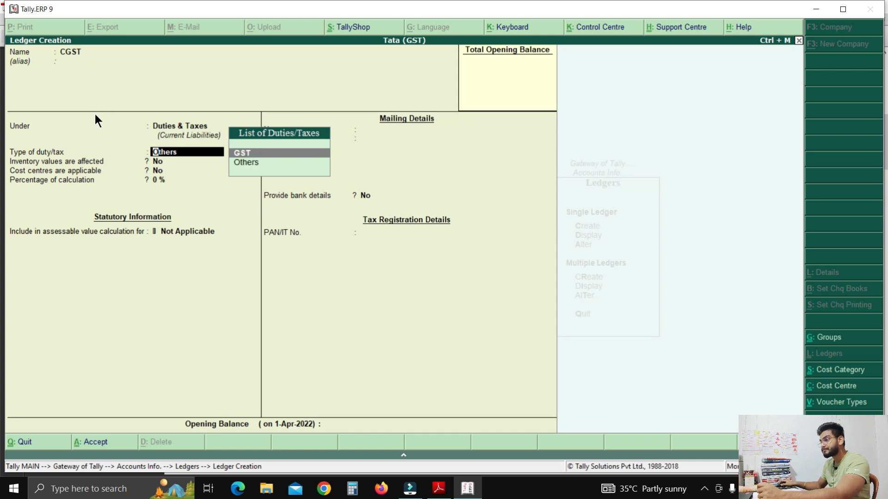
{"action": "key", "text": "Return"}
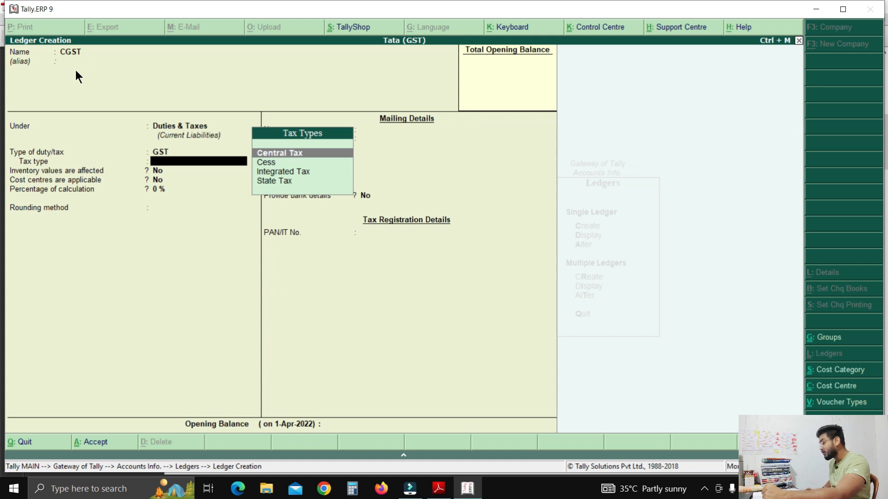
{"action": "key", "text": "Return"}
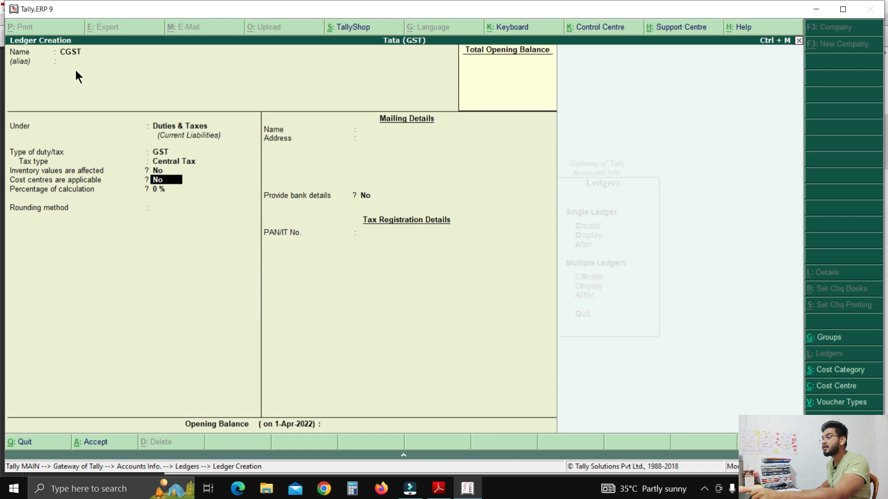
- Set the CGST ledger's rounding method to Normal Rounding with a rounding limit of 1, and save the ledger
{"action": "key", "text": "Return"}
{"action": "key", "text": "Return"}
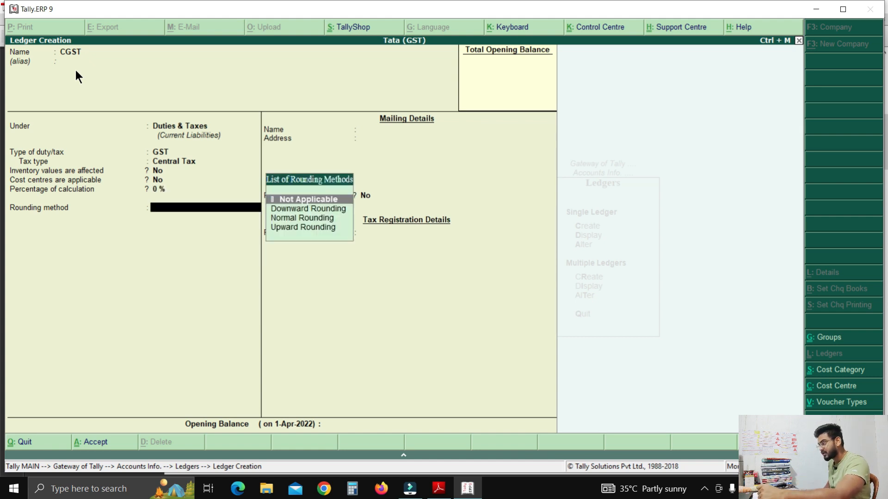
{"action": "key", "text": "Down"}
{"action": "key", "text": "Down"}
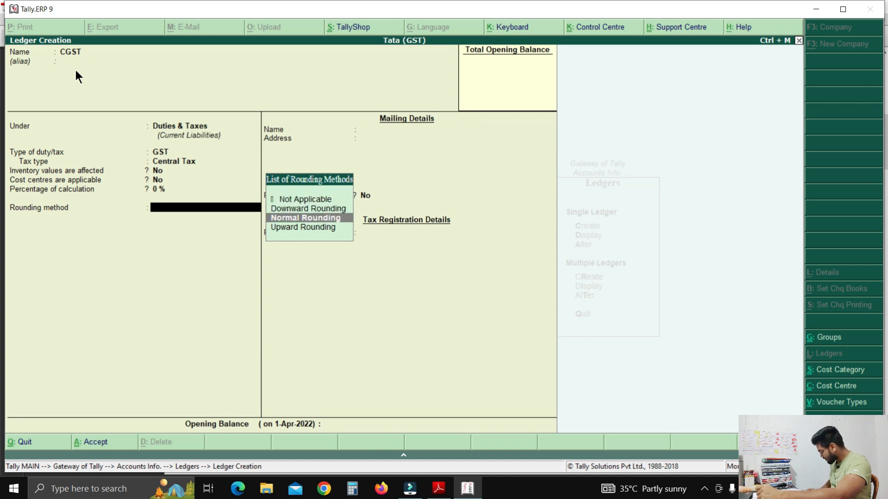
{"action": "key", "text": "Return"}
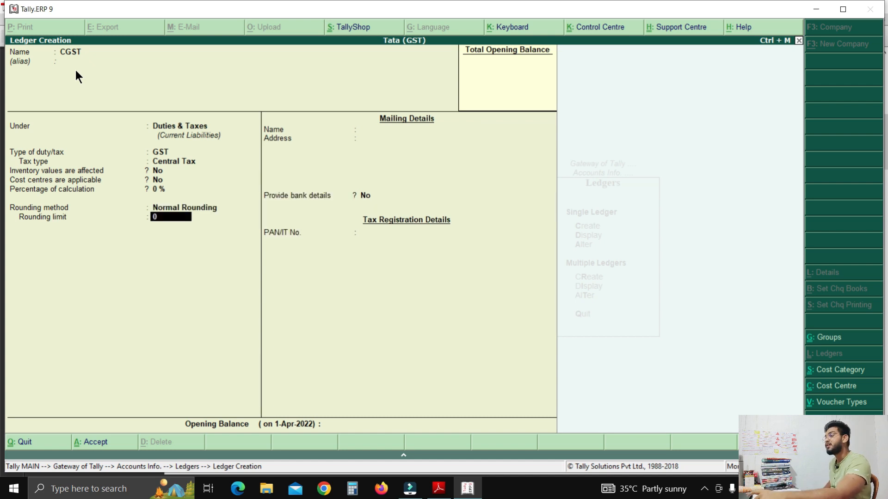
{"action": "type", "text": "1"}
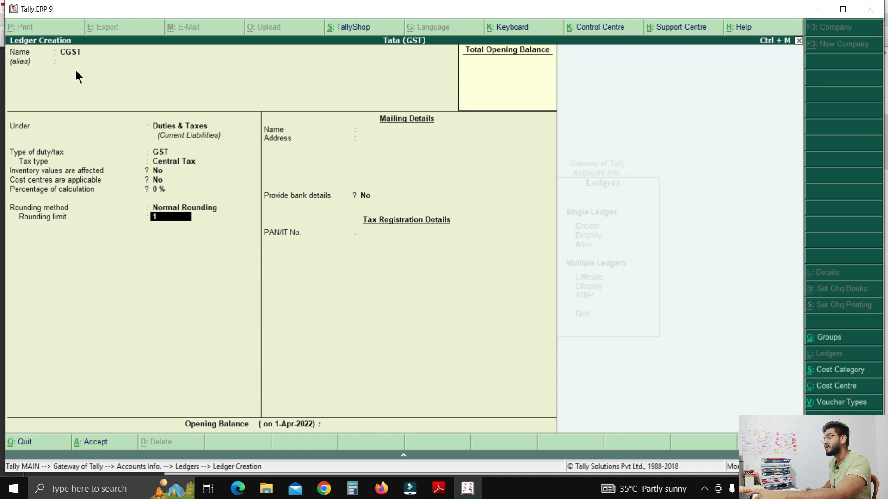
{"action": "key", "text": "Return"}
{"action": "key", "text": "Return"}
{"action": "key", "text": "Return"}
{"action": "key", "text": "Return"}
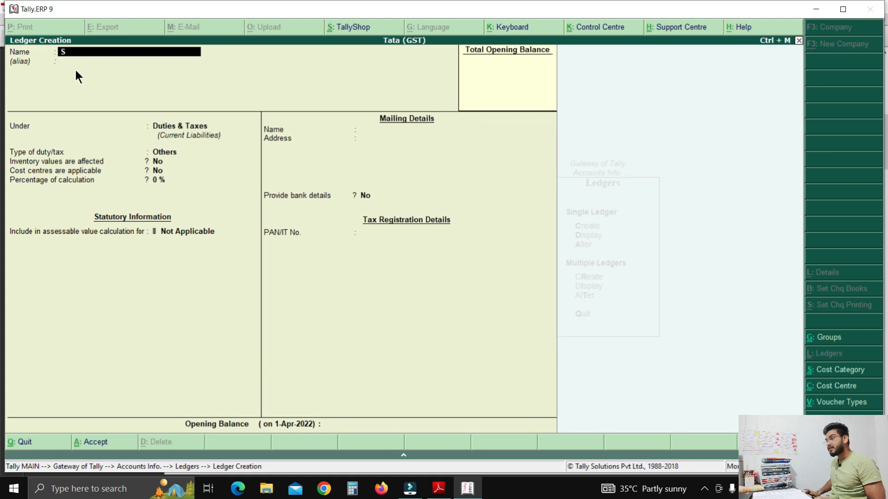
- Name the new ledger SGFT and keep it under the Duties & Taxes group without an alias
{"action": "key", "text": "Return"}
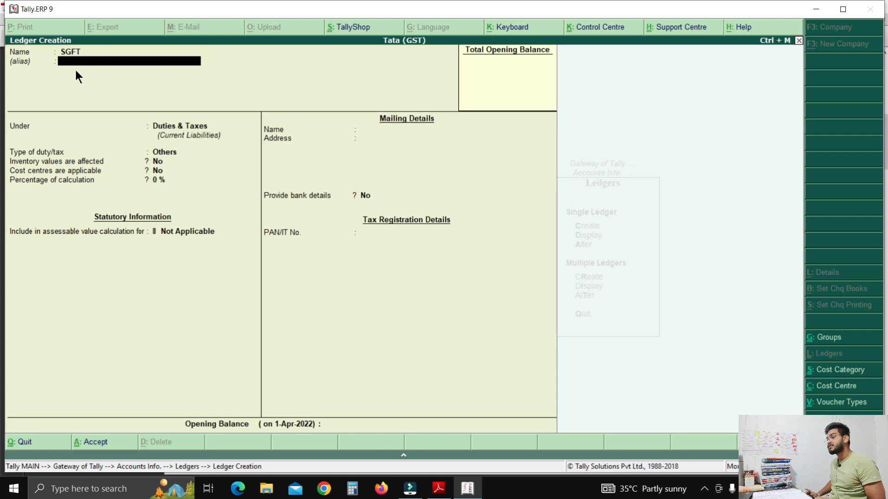
{"action": "key", "text": "Return"}
{"action": "key", "text": "Return"}
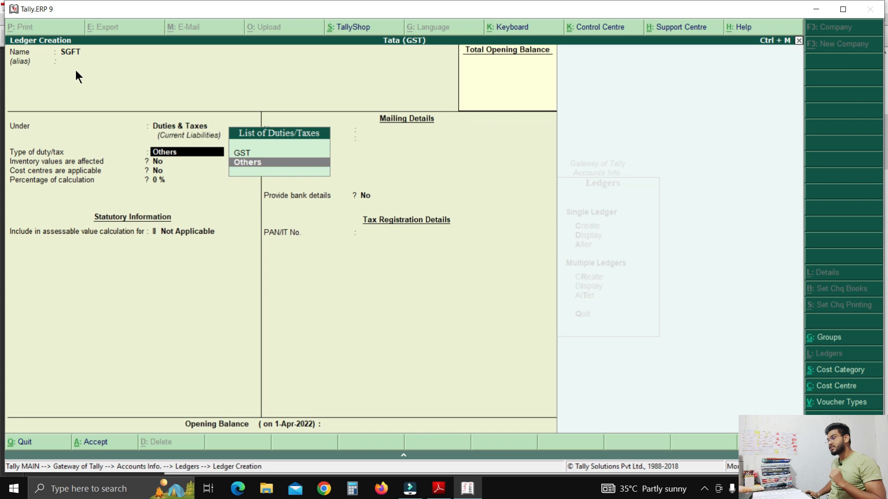
- Set the SGFT ledger's type of duty/tax to GST and its tax type to State Tax
{"action": "key", "text": "Up"}
{"action": "key", "text": "Return"}
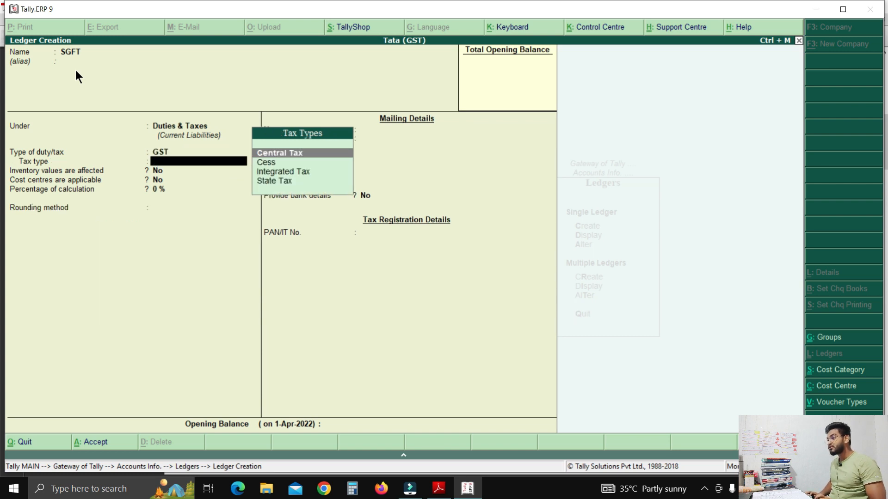
{"action": "key", "text": "Down"}
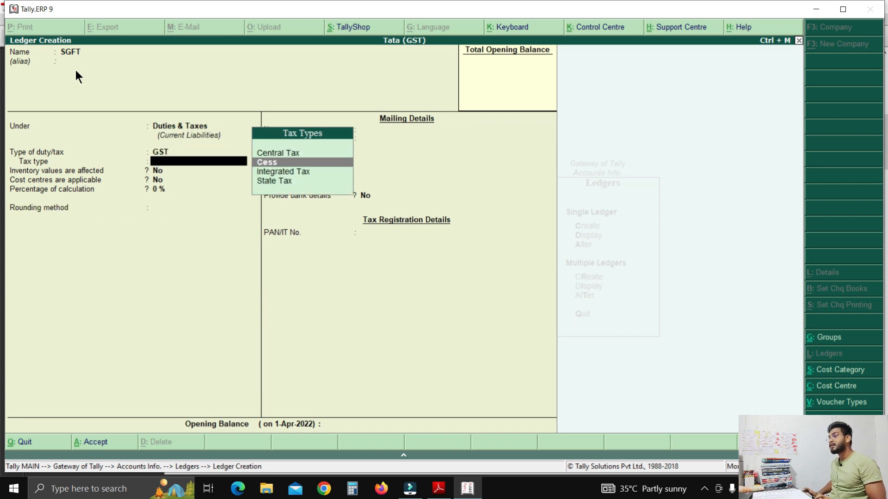
{"action": "key", "text": "Down"}
{"action": "key", "text": "Down"}
{"action": "key", "text": "Return"}
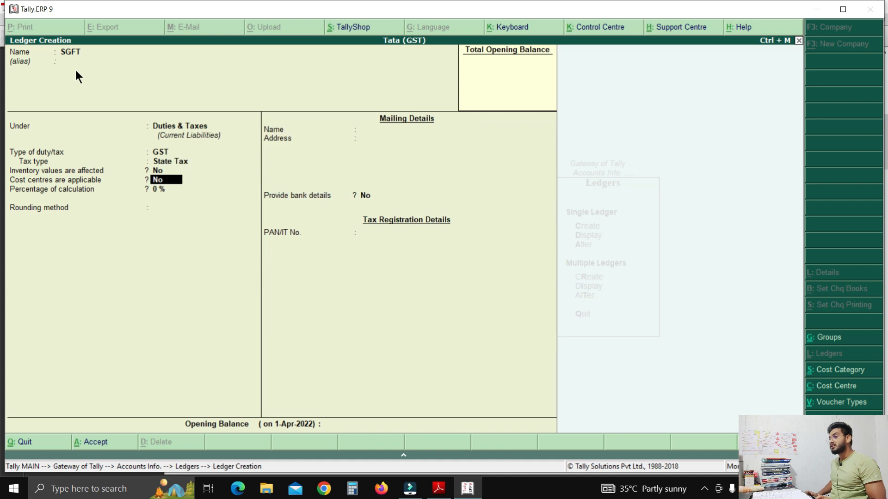
- Set the SGFT ledger's rounding method to Normal Rounding with a rounding limit of 1, and save the ledger
{"action": "key", "text": "Return"}
{"action": "key", "text": "Return"}
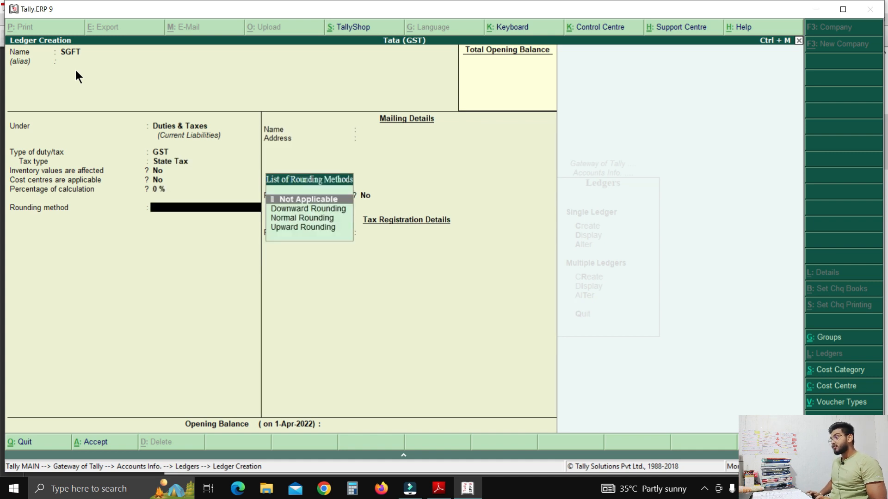
{"action": "key", "text": "Down"}
{"action": "key", "text": "Down"}
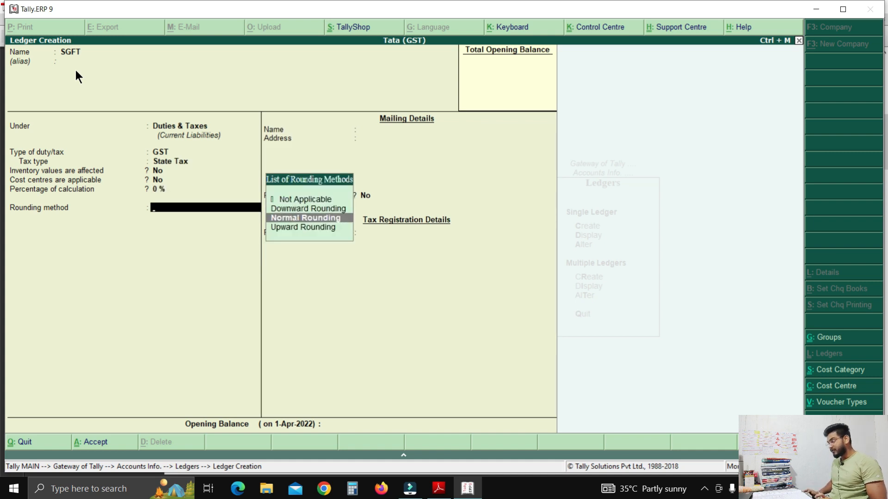
{"action": "key", "text": "Return"}
{"action": "type", "text": "1"}
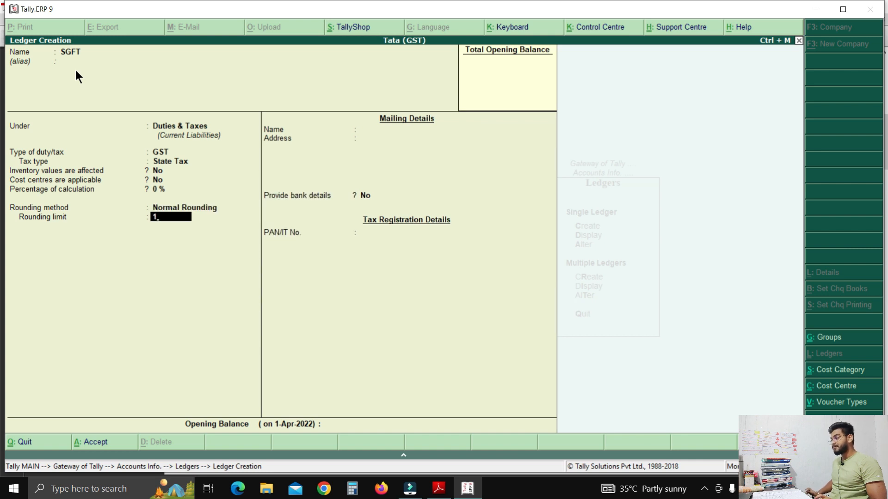
{"action": "key", "text": "Return"}
{"action": "key", "text": "Return"}
{"action": "key", "text": "Return"}
{"action": "key", "text": "Return"}
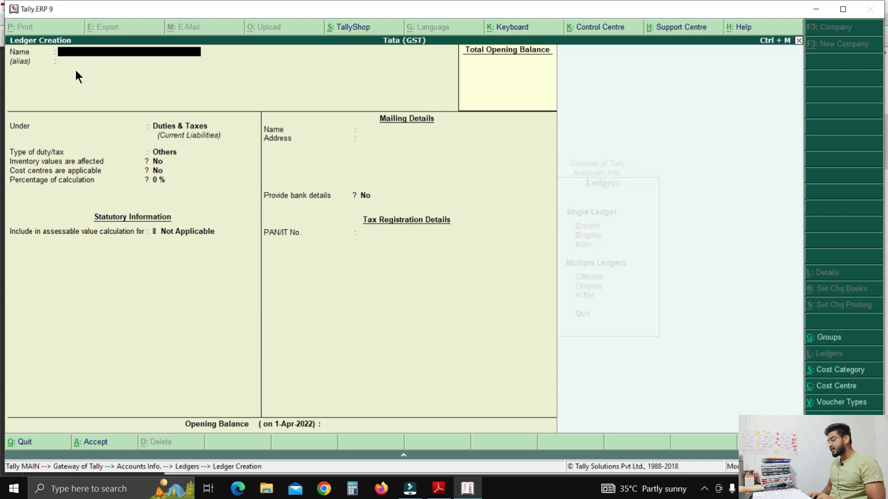
- Name the new ledger Nishi Trading Company and place it under the Sundry Creditors group
{"action": "type", "text": "Nishi Trading Company"}
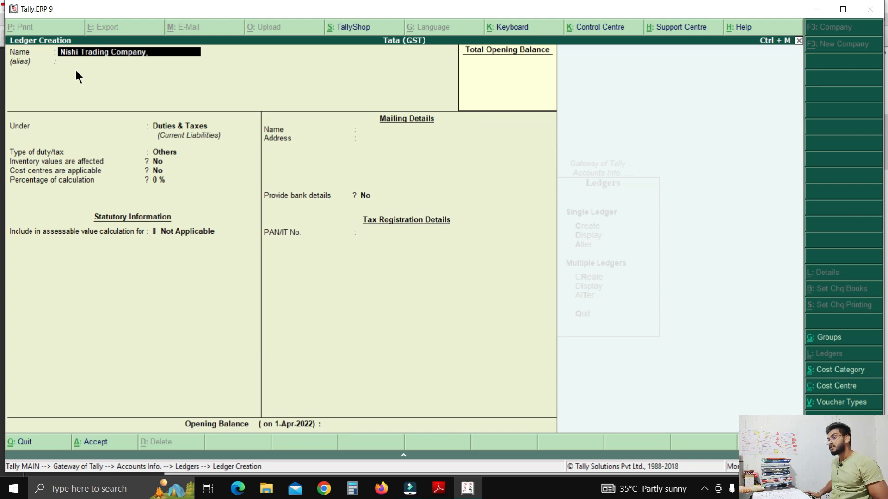
{"action": "key", "text": "Return"}
{"action": "key", "text": "Return"}
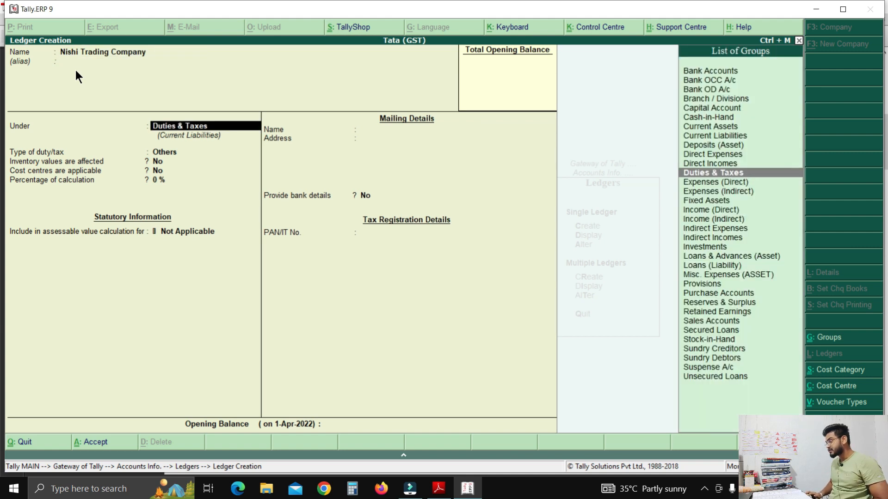
{"action": "type", "text": "Sundry Creditors"}
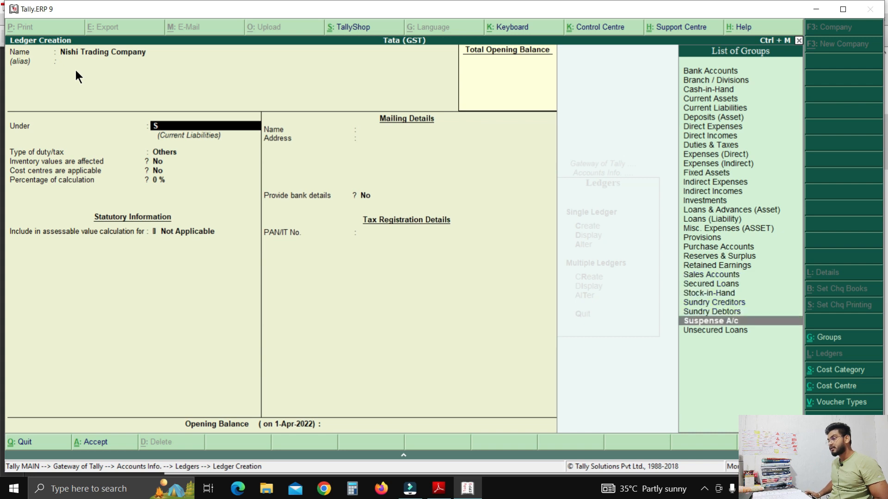
{"action": "key", "text": "Return"}
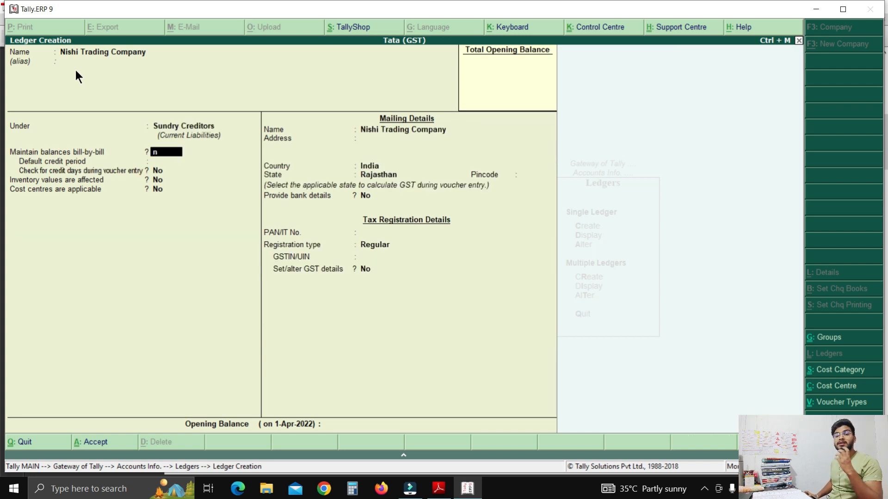
- Set bill-by-bill balances to No for Nishi Trading Company, keeping India, Rajasthan and the Regular registration type
{"action": "key", "text": "n"}
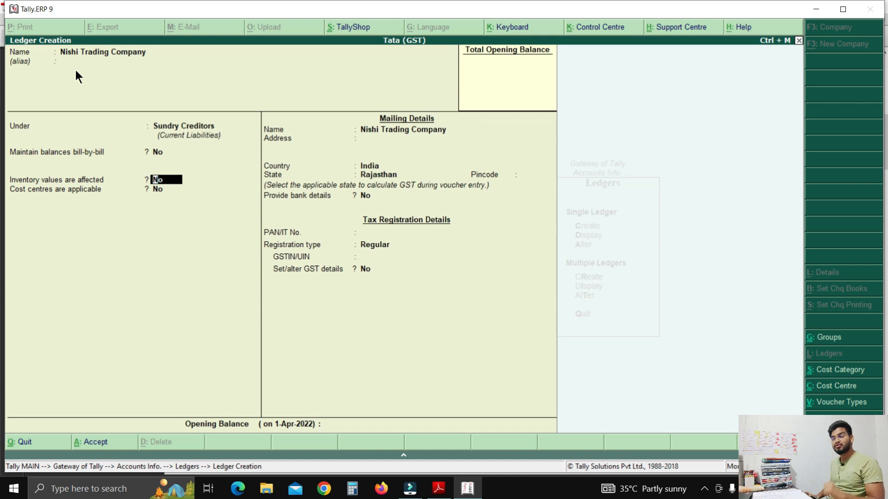
{"action": "key", "text": "Return"}
{"action": "key", "text": "Return"}
{"action": "key", "text": "Return"}
{"action": "key", "text": "Return"}
{"action": "key", "text": "Return"}
{"action": "key", "text": "Return"}
{"action": "key", "text": "Return"}
{"action": "key", "text": "Return"}
{"action": "key", "text": "Return"}
{"action": "key", "text": "Return"}
{"action": "key", "text": "Return"}
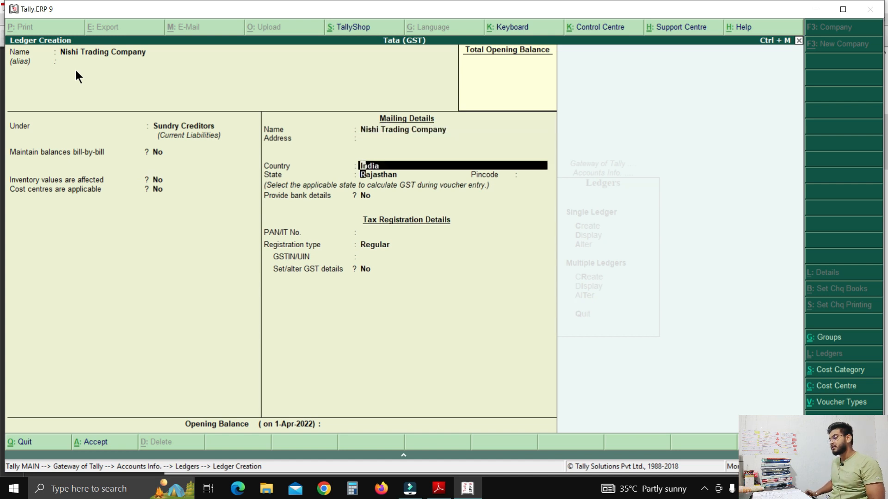
{"action": "key", "text": "Return"}
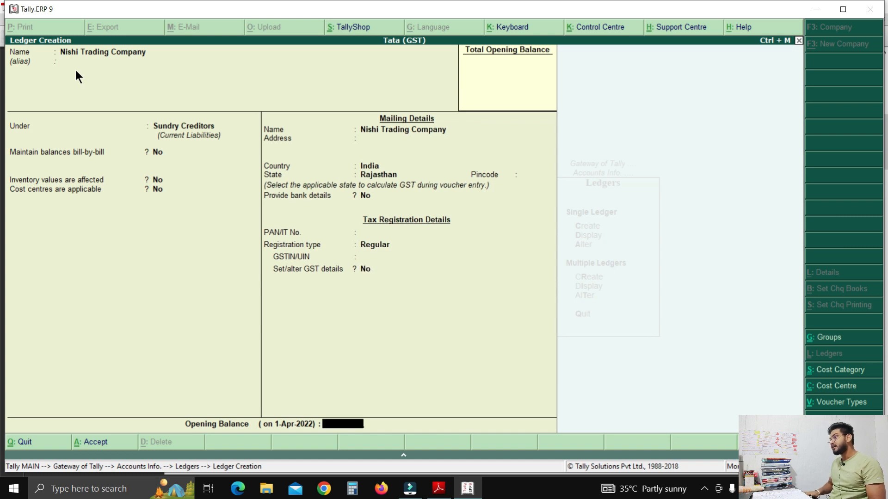
- Go back over the Nishi Trading Company mailing details, keep pincode blank and bank details at No, and save the ledger
{"action": "key", "text": "BackSpace"}
{"action": "key", "text": "BackSpace"}
{"action": "key", "text": "BackSpace"}
{"action": "key", "text": "BackSpace"}
{"action": "key", "text": "BackSpace"}
{"action": "key", "text": "BackSpace"}
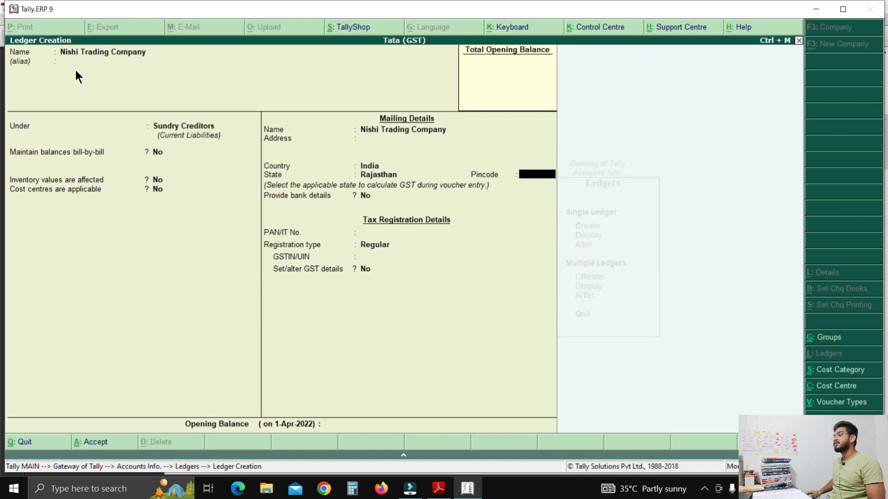
{"action": "key", "text": "BackSpace"}
{"action": "key", "text": "Return"}
{"action": "key", "text": "Return"}
{"action": "key", "text": "Return"}
{"action": "key", "text": "Return"}
{"action": "key", "text": "Return"}
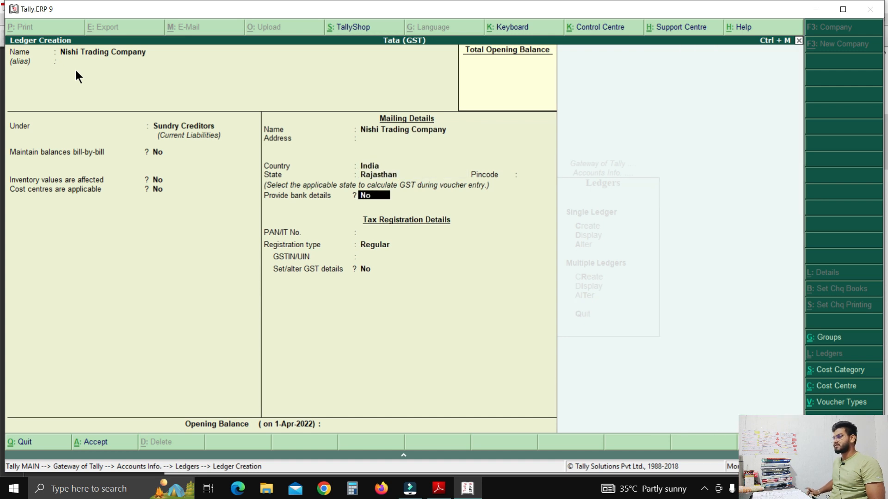
{"action": "key", "text": "Return"}
{"action": "key", "text": "Return"}
{"action": "key", "text": "Return"}
{"action": "key", "text": "ctrl+a"}
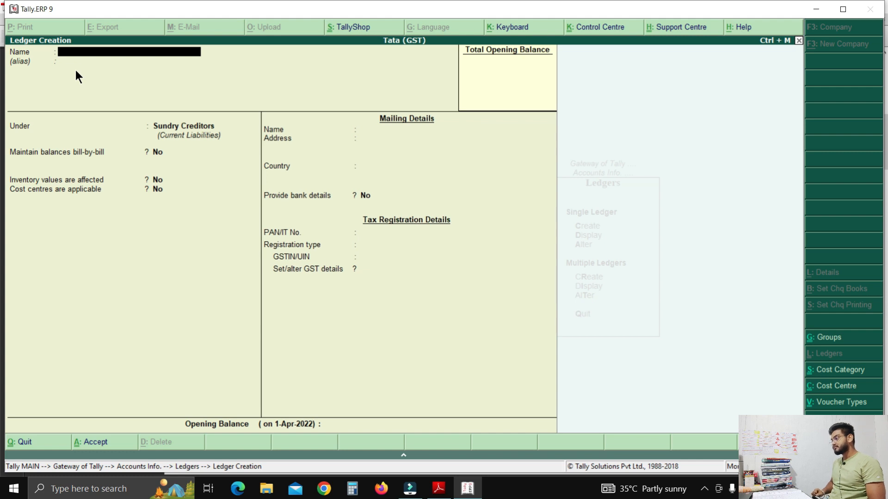
- Leave ledger creation and return to the Gateway of Tally
{"action": "key", "text": "Escape"}
{"action": "key", "text": "Return"}
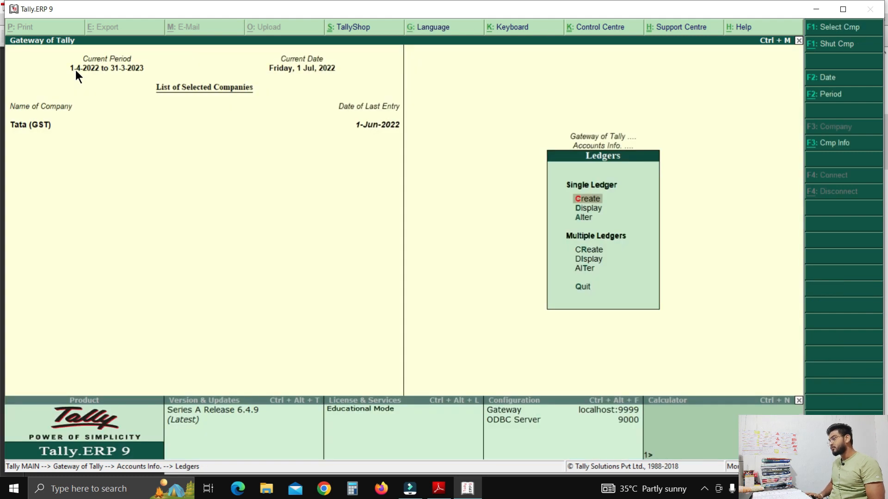
{"action": "key", "text": "Escape"}
{"action": "key", "text": "Escape"}
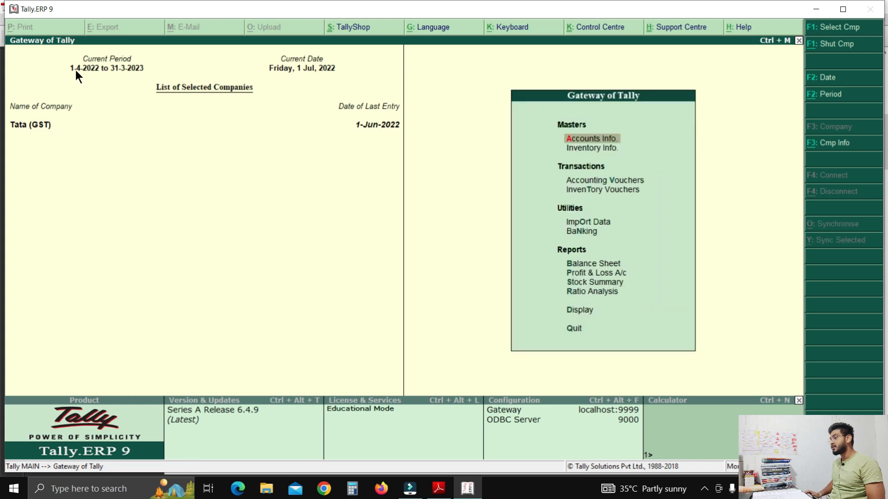
- Open the creation form for a single stock location in the inventory masters
{"action": "key", "text": "i"}
{"action": "key", "text": "Down"}
{"action": "key", "text": "Down"}
{"action": "key", "text": "Down"}
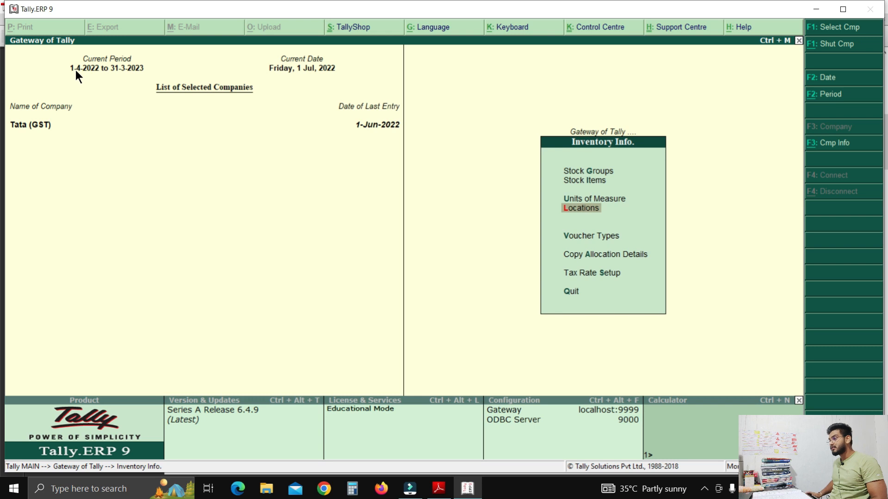
{"action": "key", "text": "Return"}
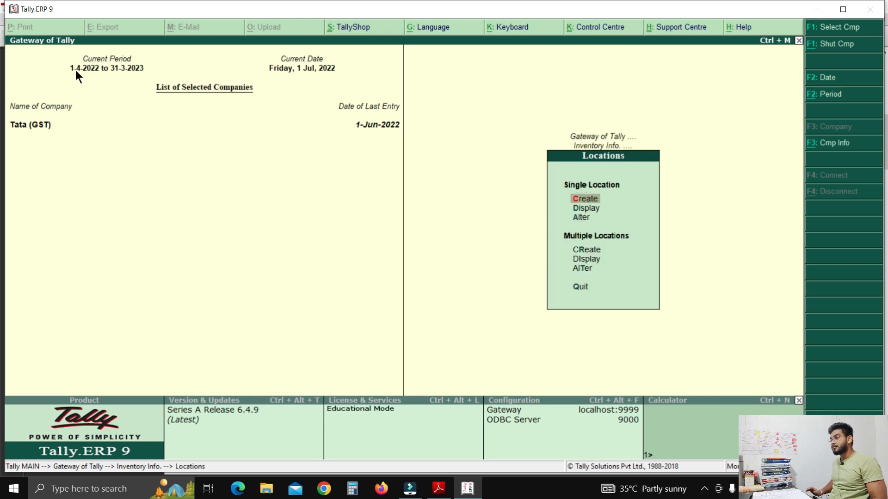
{"action": "key", "text": "Return"}
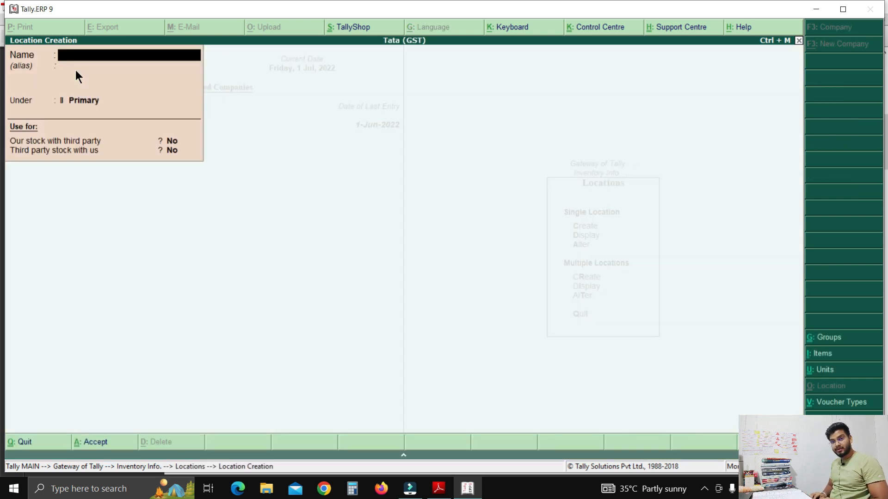
- Create the location Jaipur under Primary, with both third-party stock options set to No, and save it
{"action": "type", "text": "Jaipur"}
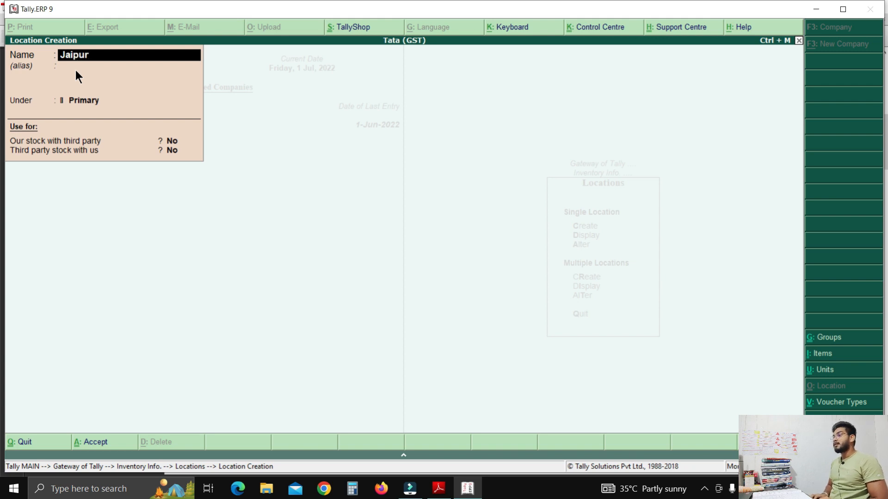
{"action": "key", "text": "Return"}
{"action": "key", "text": "Return"}
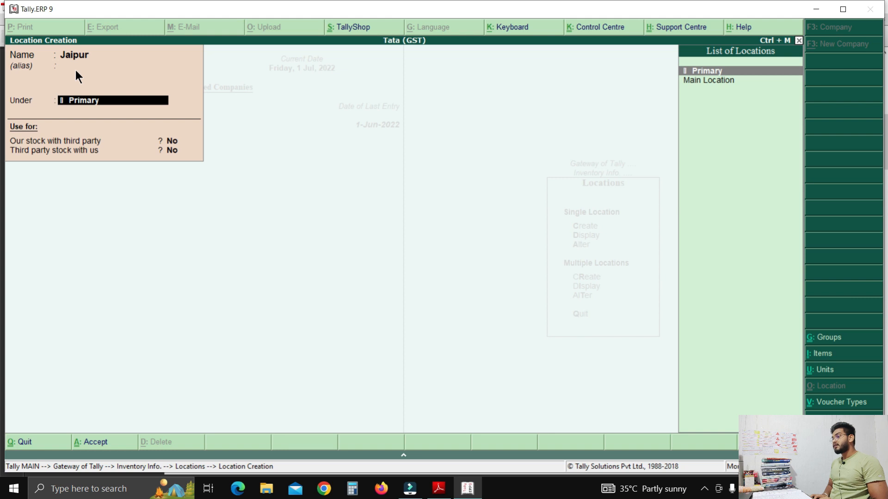
{"action": "key", "text": "Return"}
{"action": "key", "text": "Return"}
{"action": "key", "text": "Return"}
{"action": "key", "text": "Return"}
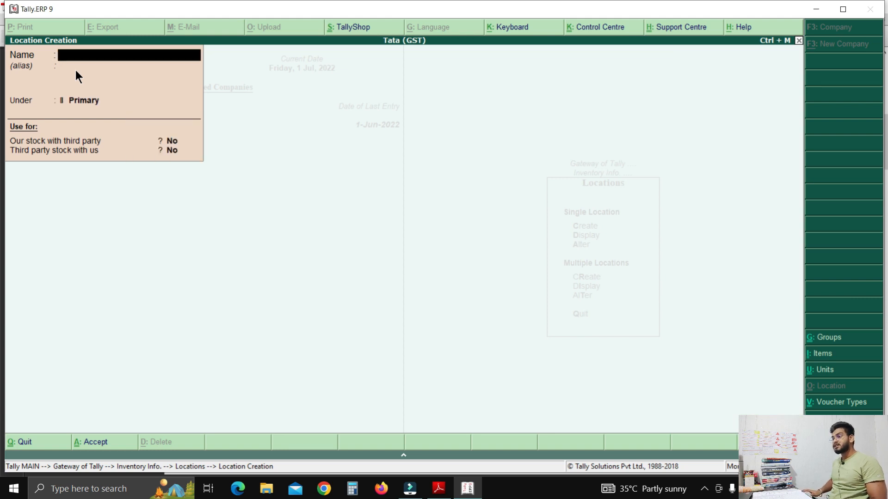
- Leave location creation and open the creation form for a single stock item in the inventory masters
{"action": "key", "text": "Escape"}
{"action": "key", "text": "Return"}
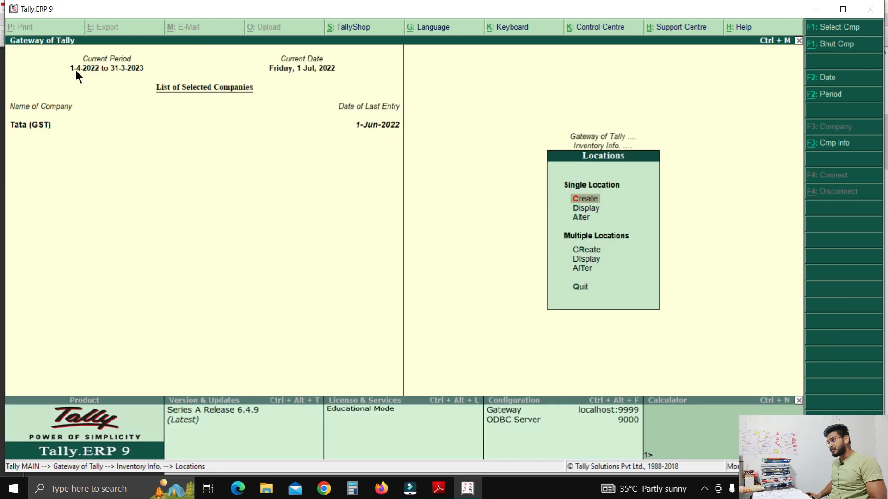
{"action": "key", "text": "Escape"}
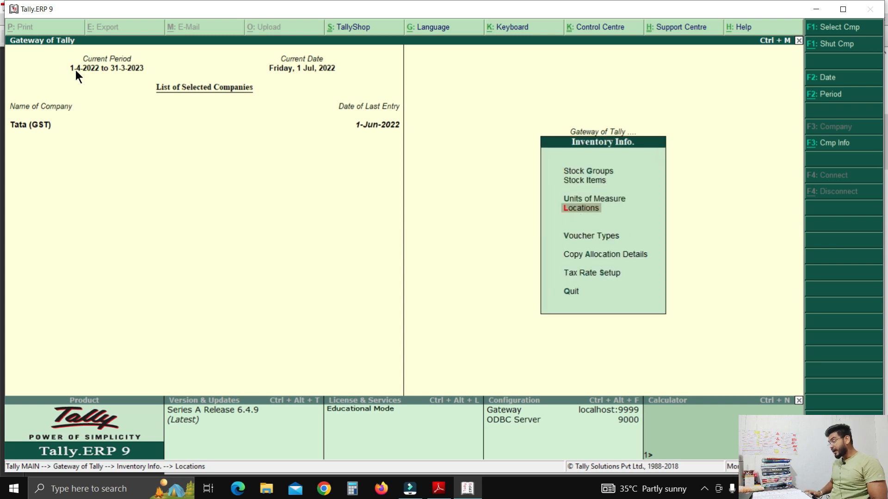
{"action": "key", "text": "Up"}
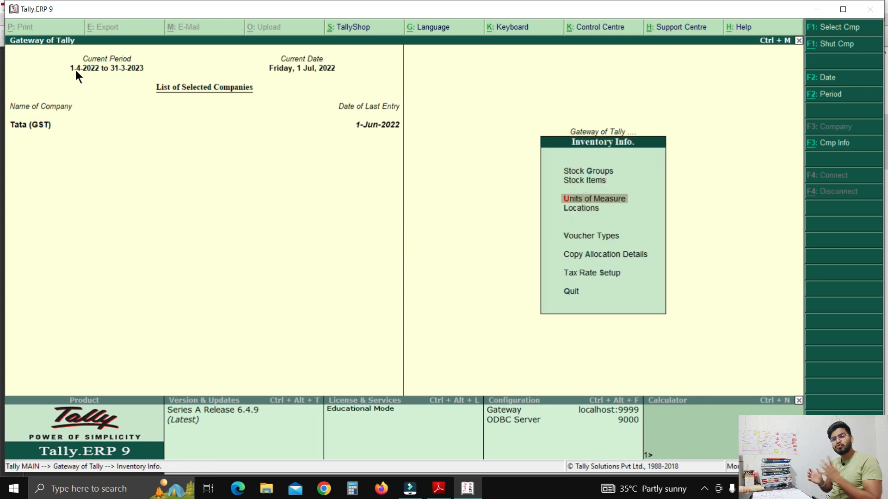
{"action": "key", "text": "Up"}
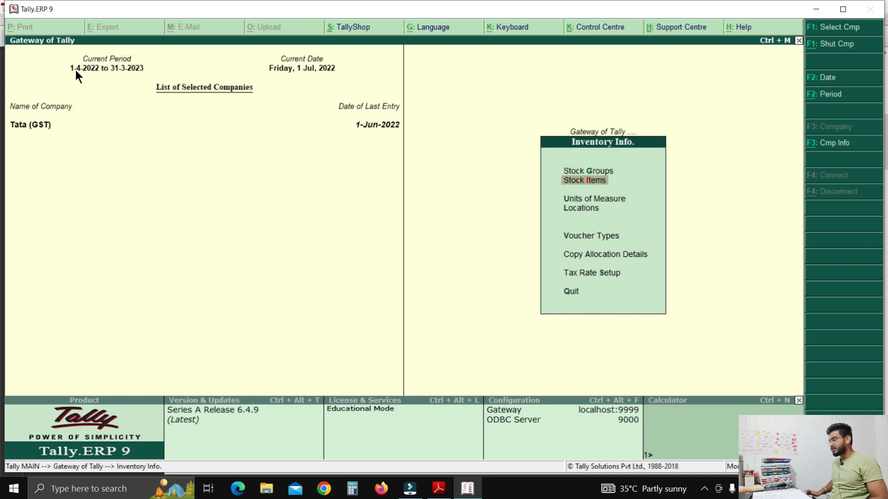
{"action": "key", "text": "Return"}
{"action": "key", "text": "Return"}
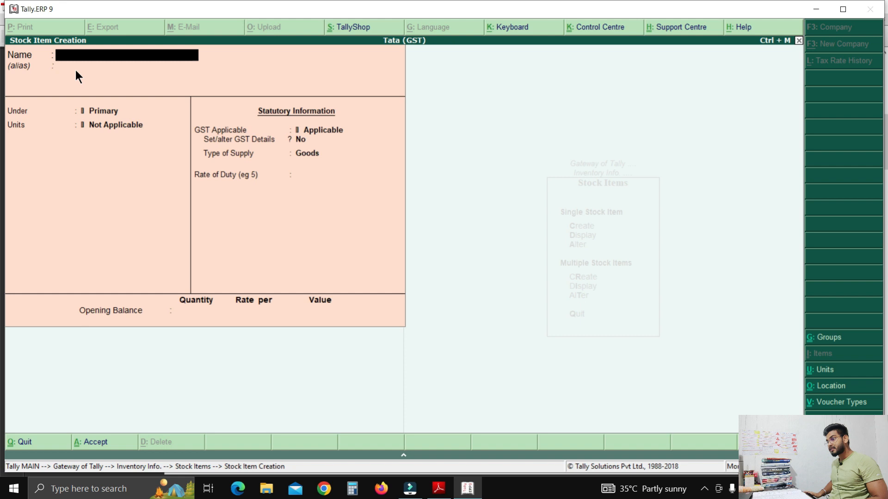
- Name the new stock item AC, leave the alias blank and place it under Primary
{"action": "type", "text": "AC"}
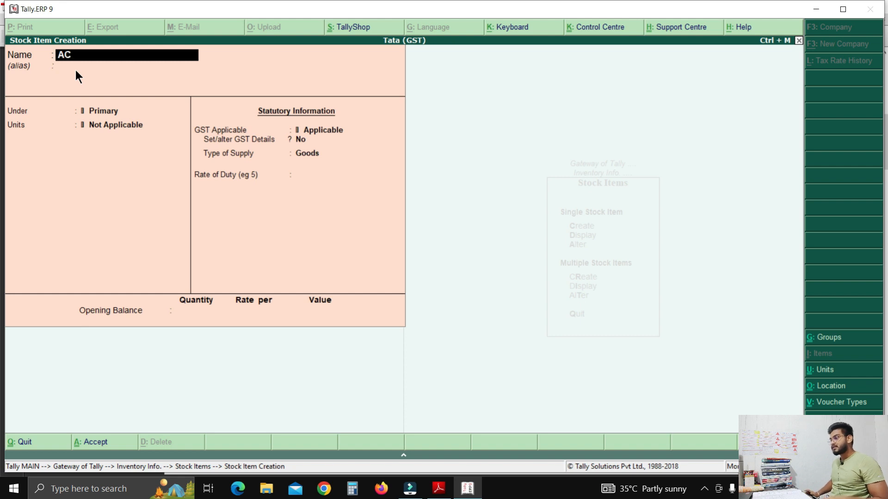
{"action": "key", "text": "Return"}
{"action": "key", "text": "Return"}
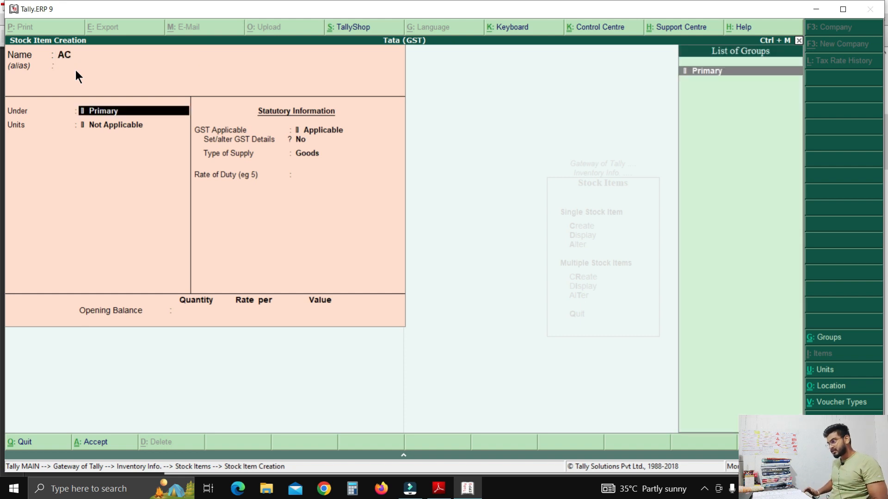
{"action": "key", "text": "Return"}
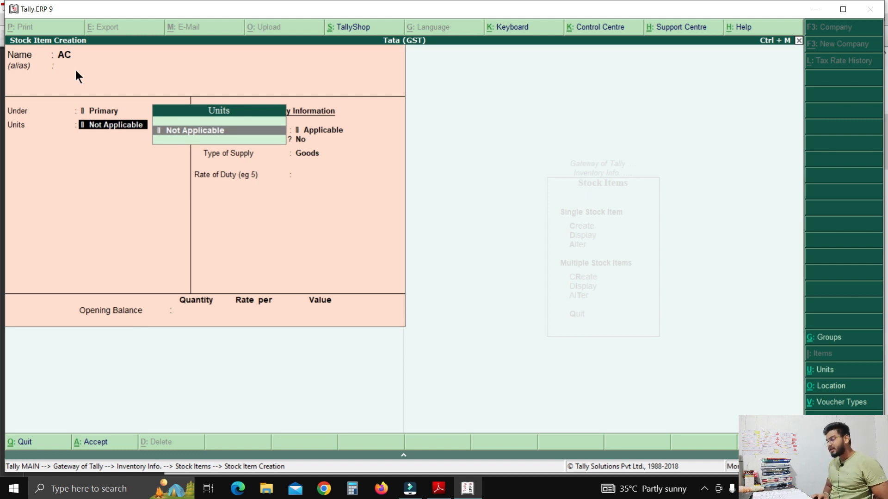
- Start a new simple unit of measure for the AC item with symbol Ps and formal name Pieces
{"action": "key", "text": "alt+c"}
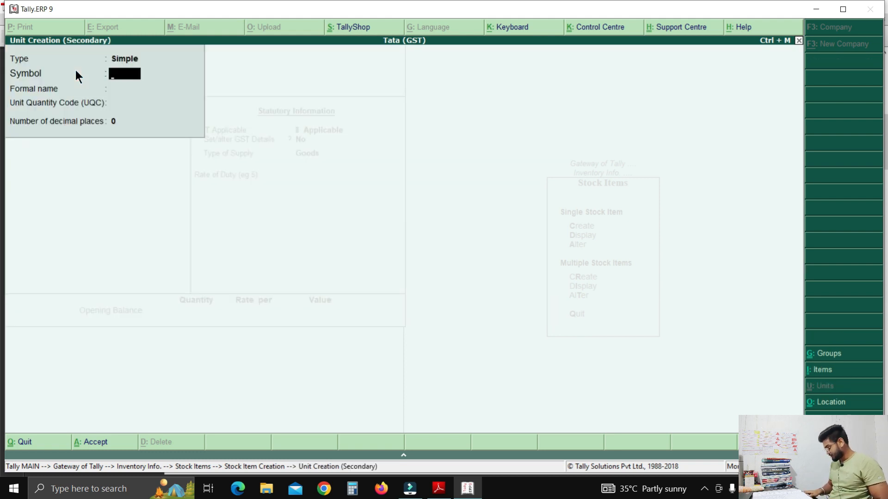
{"action": "type", "text": "p"}
{"action": "key", "text": "BackSpace"}
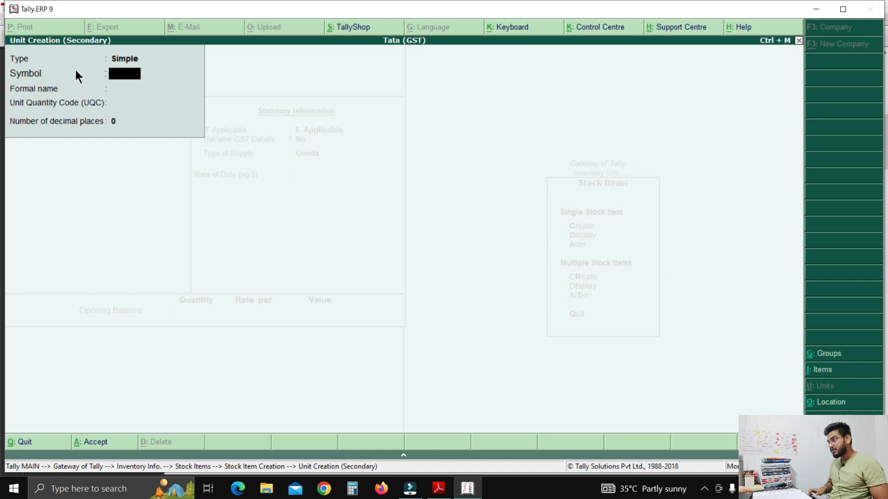
{"action": "type", "text": "Ps"}
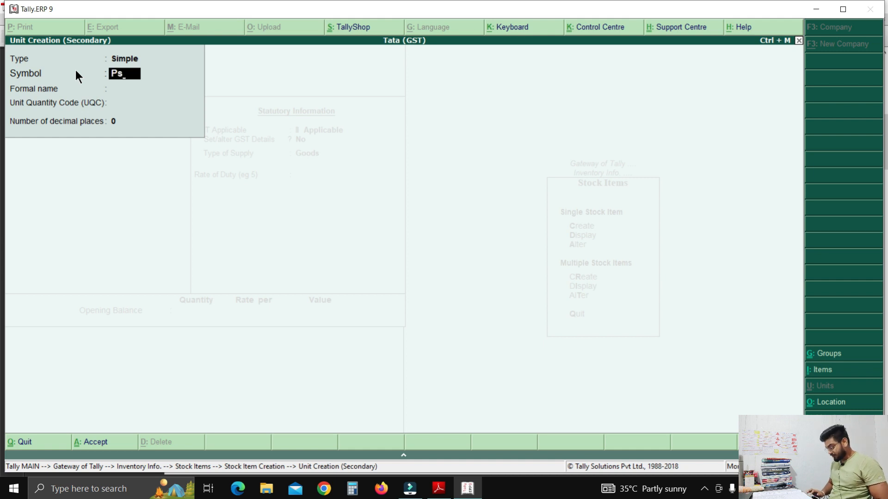
{"action": "key", "text": "Return"}
{"action": "type", "text": "Pieces"}
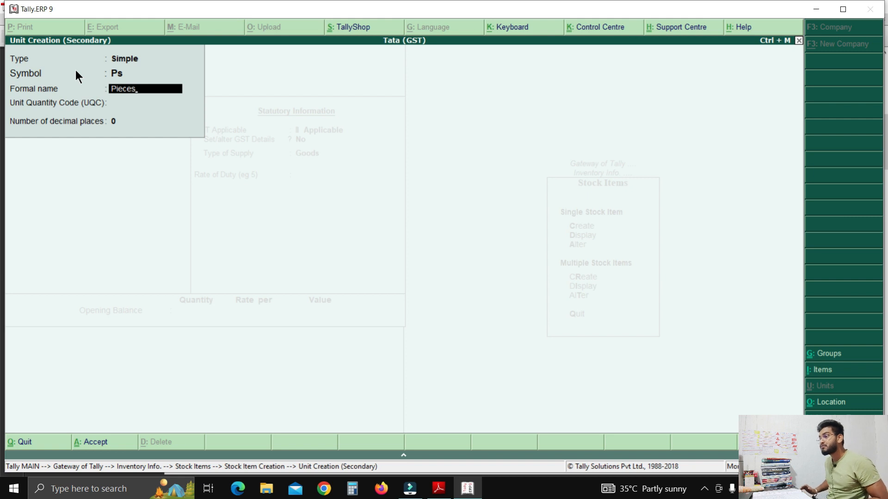
- Assign the unit quantity code PCS-PIECES to the unit, keep 0 decimal places and save it as the item's unit
{"action": "key", "text": "Return"}
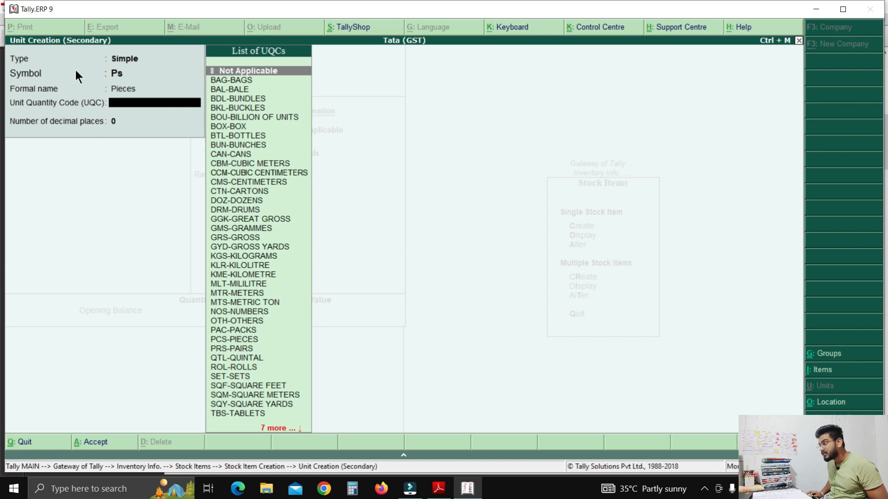
{"action": "key", "text": "Down"}
{"action": "key", "text": "Down"}
{"action": "key", "text": "Down"}
{"action": "key", "text": "Down"}
{"action": "key", "text": "Down"}
{"action": "key", "text": "Down"}
{"action": "key", "text": "Down"}
{"action": "key", "text": "Down"}
{"action": "key", "text": "Down"}
{"action": "key", "text": "Down"}
{"action": "key", "text": "Down"}
{"action": "key", "text": "Down"}
{"action": "key", "text": "Down"}
{"action": "key", "text": "Down"}
{"action": "key", "text": "Down"}
{"action": "key", "text": "Down"}
{"action": "key", "text": "Down"}
{"action": "key", "text": "Down"}
{"action": "key", "text": "Down"}
{"action": "key", "text": "Down"}
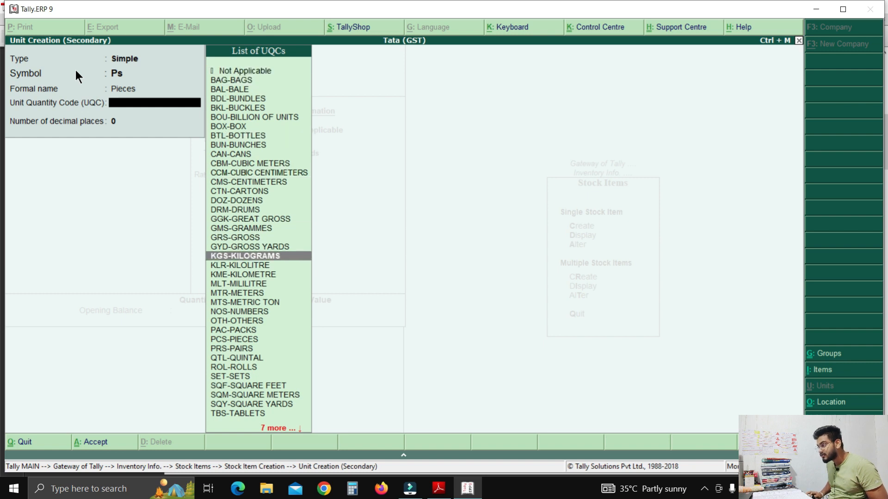
{"action": "key", "text": "Down"}
{"action": "key", "text": "Down"}
{"action": "key", "text": "Down"}
{"action": "key", "text": "Down"}
{"action": "key", "text": "Down"}
{"action": "key", "text": "Down"}
{"action": "key", "text": "Down"}
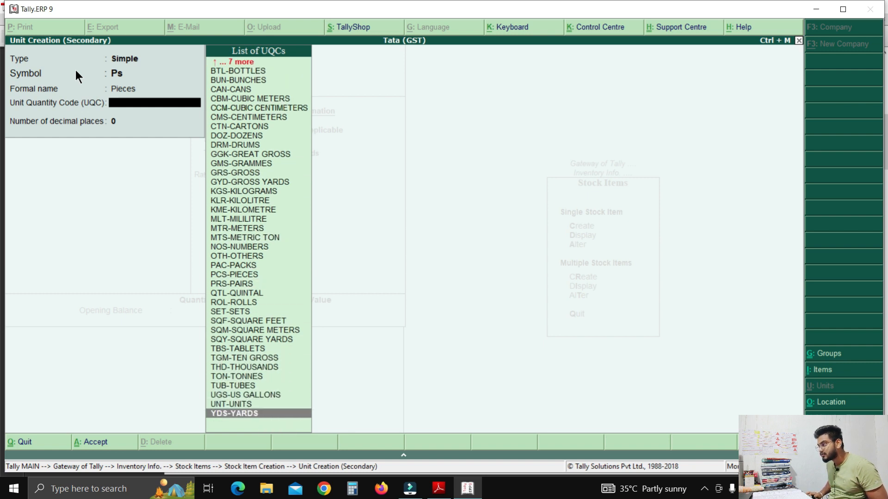
{"action": "key", "text": "Up"}
{"action": "key", "text": "Up"}
{"action": "key", "text": "Up"}
{"action": "key", "text": "Up"}
{"action": "key", "text": "Up"}
{"action": "key", "text": "Up"}
{"action": "key", "text": "Up"}
{"action": "key", "text": "Up"}
{"action": "key", "text": "Up"}
{"action": "key", "text": "Up"}
{"action": "key", "text": "Up"}
{"action": "key", "text": "Up"}
{"action": "key", "text": "Up"}
{"action": "key", "text": "Up"}
{"action": "key", "text": "Up"}
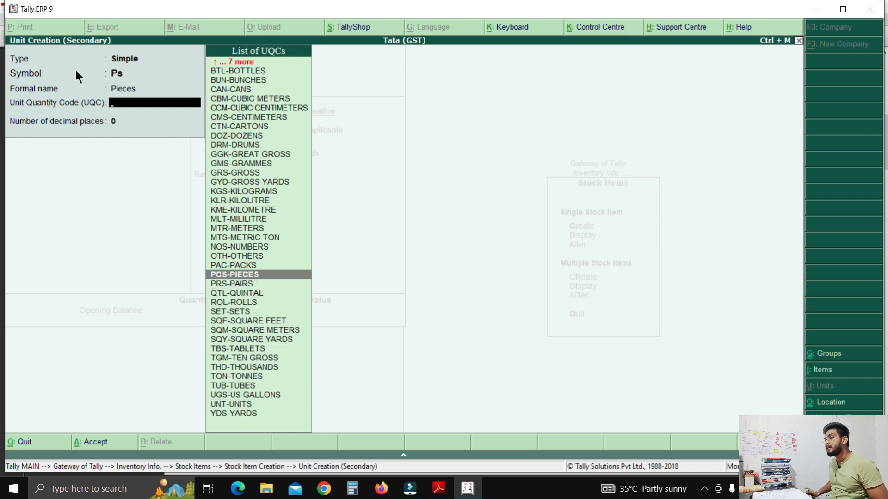
{"action": "key", "text": "Return"}
{"action": "key", "text": "Return"}
{"action": "key", "text": "Return"}
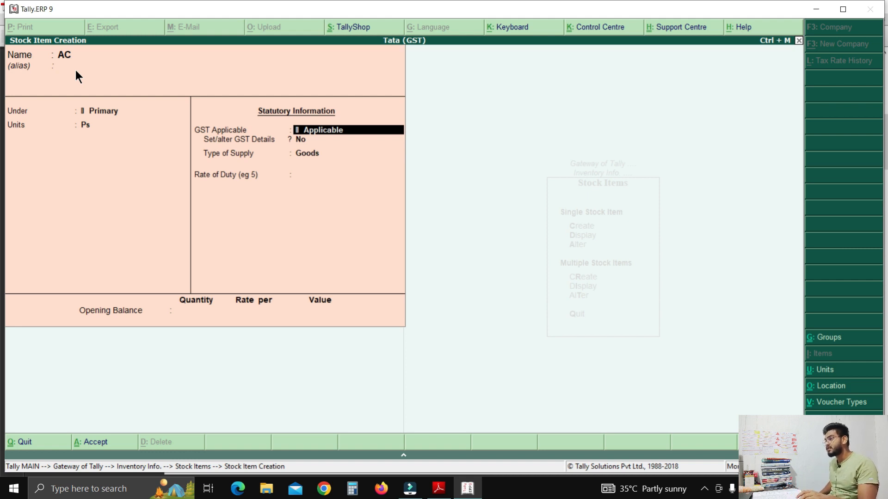
- Keep GST applicable for AC and set its GST details to On Value, Taxable, integrated tax 28% and cess 0%
{"action": "key", "text": "Return"}
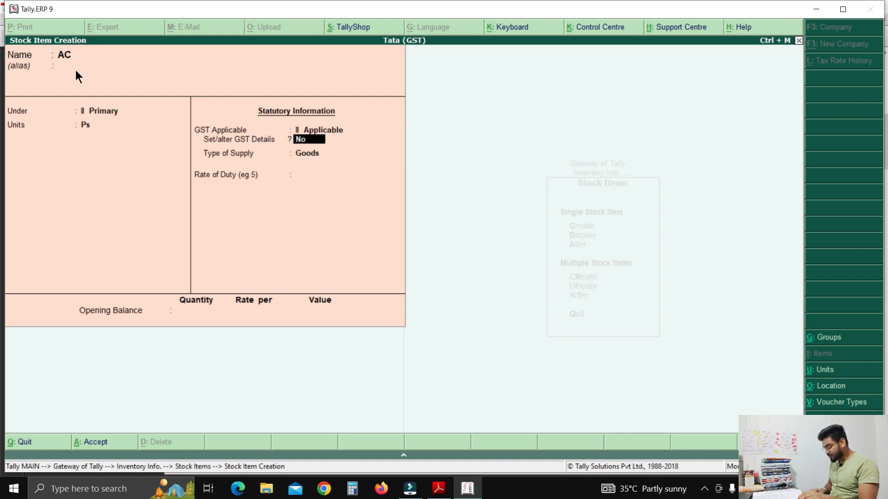
{"action": "type", "text": "y"}
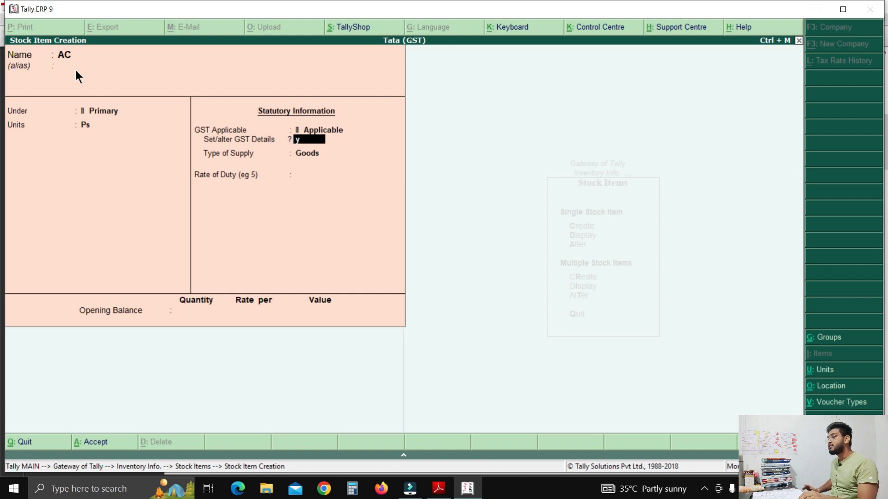
{"action": "key", "text": "Return"}
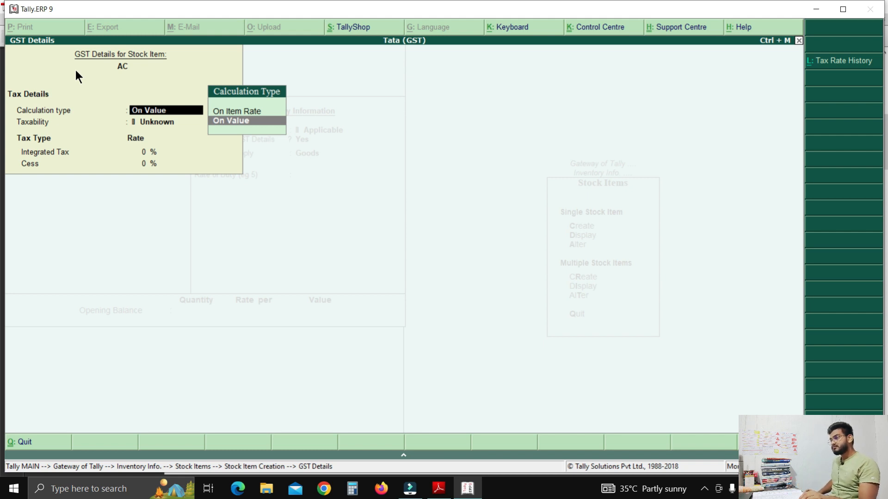
{"action": "key", "text": "Return"}
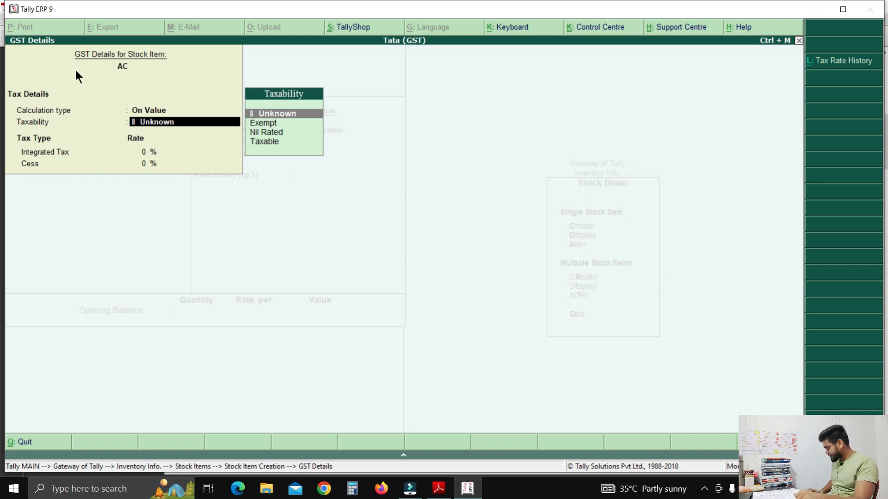
{"action": "key", "text": "Down"}
{"action": "key", "text": "Down"}
{"action": "key", "text": "Down"}
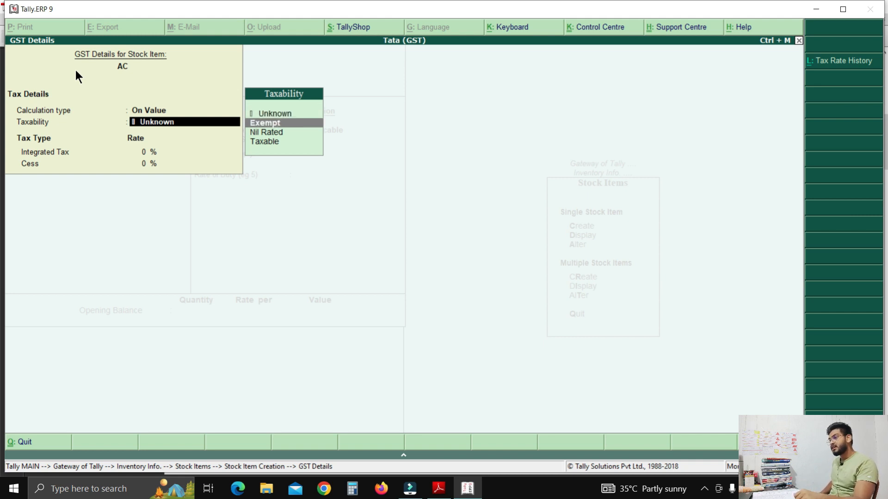
{"action": "key", "text": "Return"}
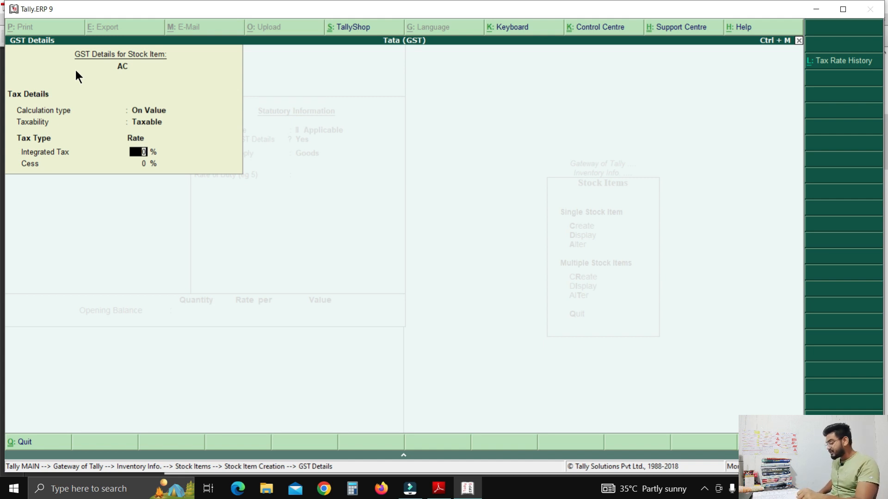
{"action": "type", "text": "8"}
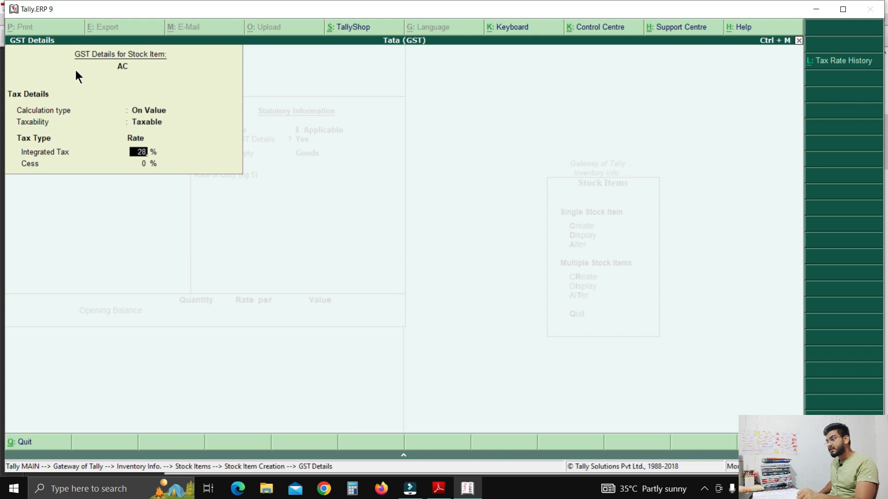
{"action": "key", "text": "Return"}
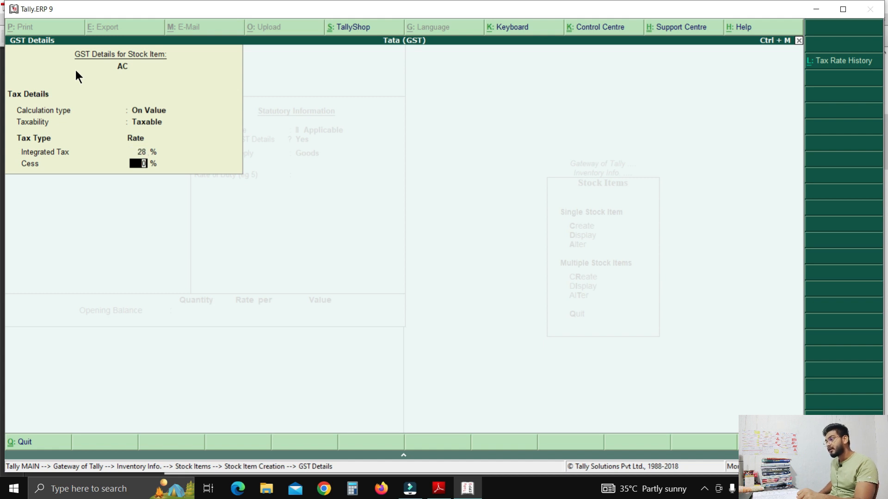
{"action": "key", "text": "Return"}
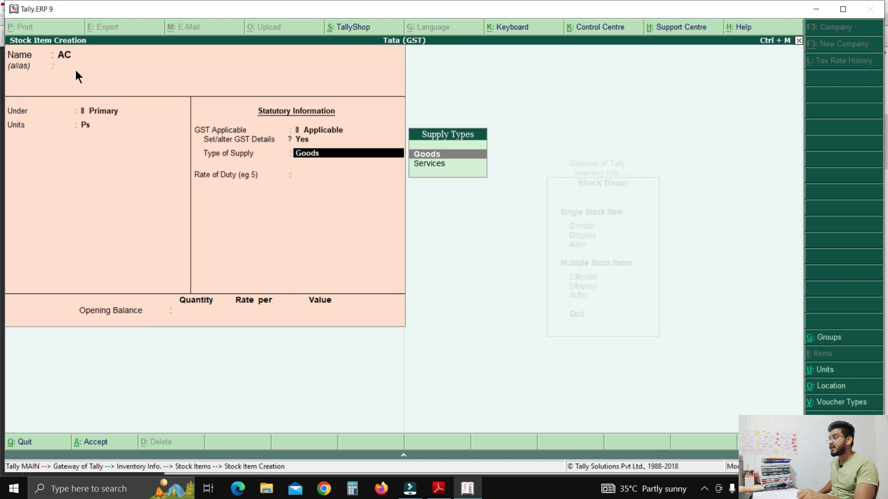
- Keep Goods as the type of supply, leave the rate of duty at 0 and save the AC item
{"action": "key", "text": "Return"}
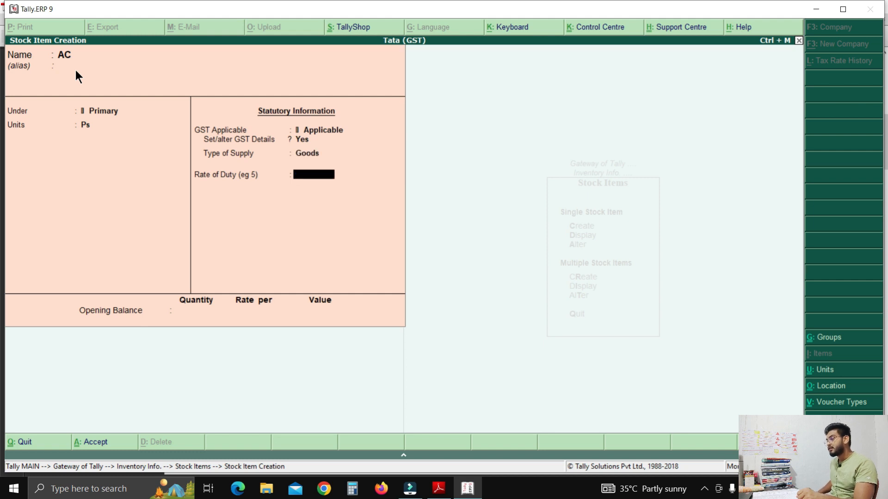
{"action": "key", "text": "Return"}
{"action": "key", "text": "Return"}
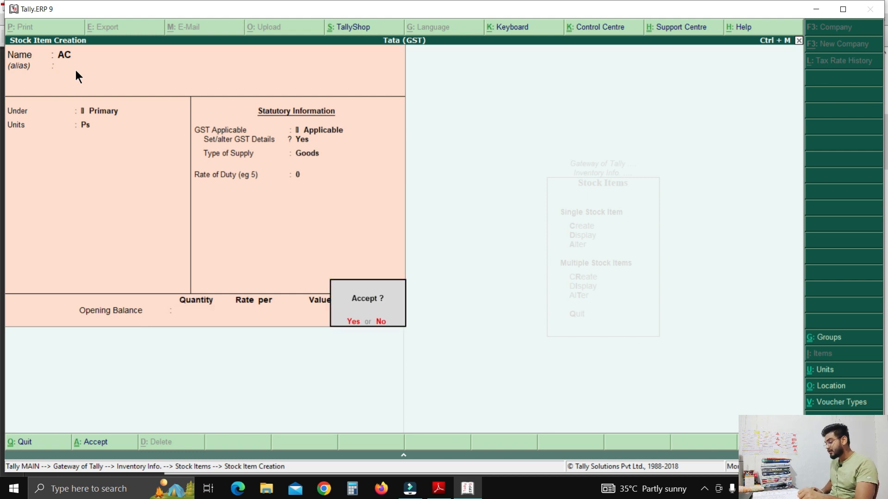
{"action": "key", "text": "Return"}
- Name the next stock item Ceiling Fan, place it under Primary and choose Ps as its unit
{"action": "type", "text": "Ceiling Fan"}
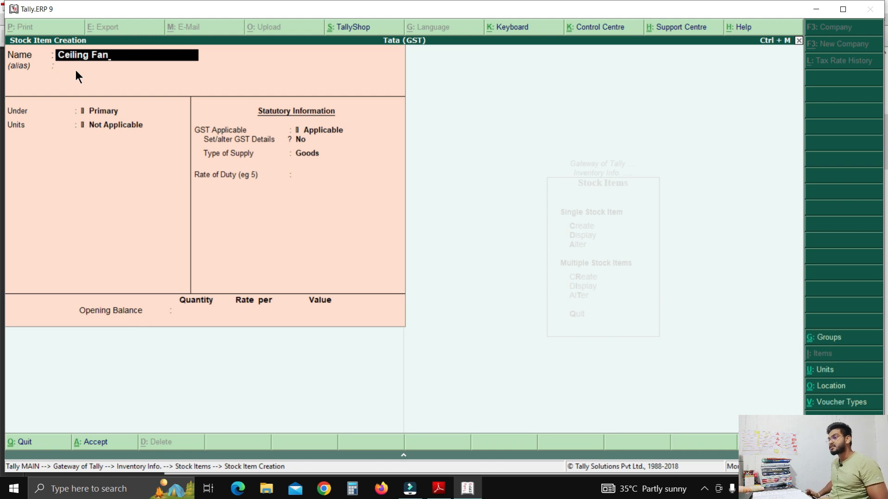
{"action": "key", "text": "Return"}
{"action": "key", "text": "Return"}
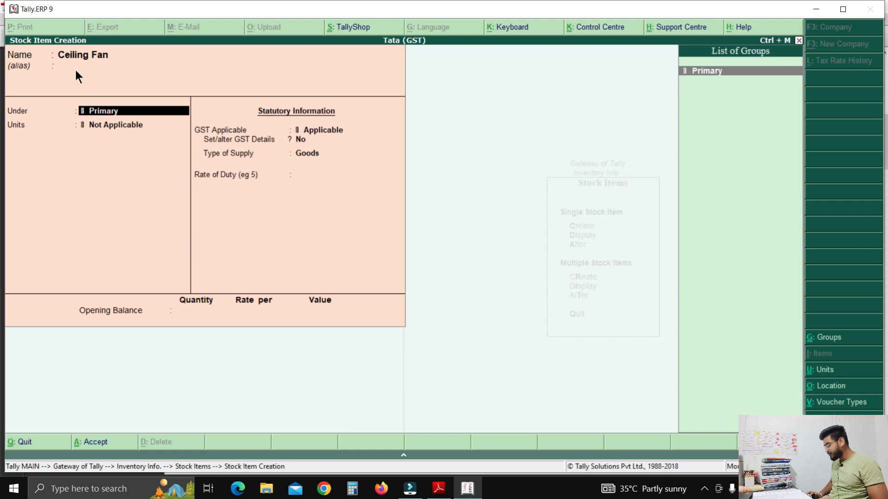
{"action": "key", "text": "Return"}
{"action": "key", "text": "Down"}
{"action": "key", "text": "Return"}
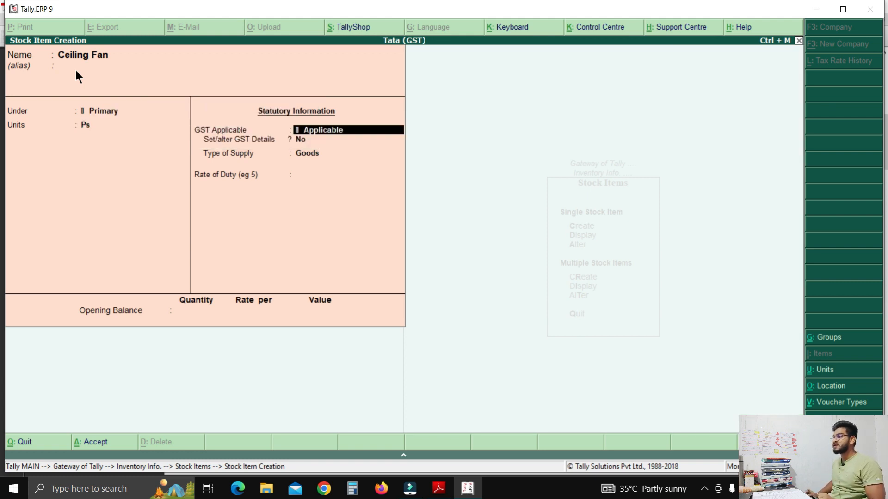
- Keep GST applicable for Ceiling Fan and set its GST details to On Value, Taxable, integrated tax 28% and cess 0%
{"action": "key", "text": "Return"}
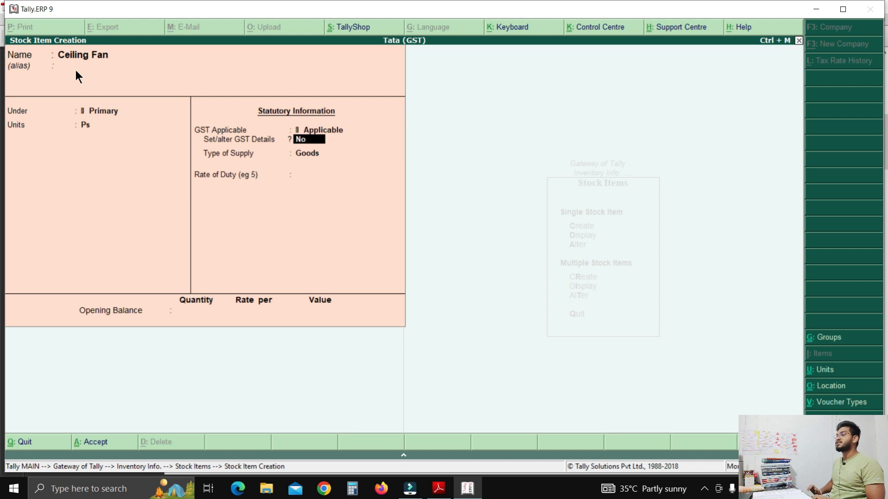
{"action": "type", "text": "y"}
{"action": "key", "text": "Return"}
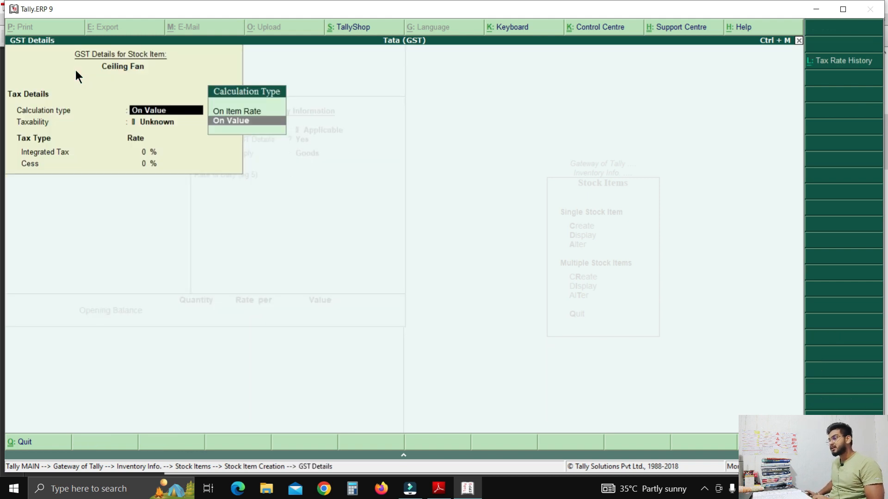
{"action": "key", "text": "Return"}
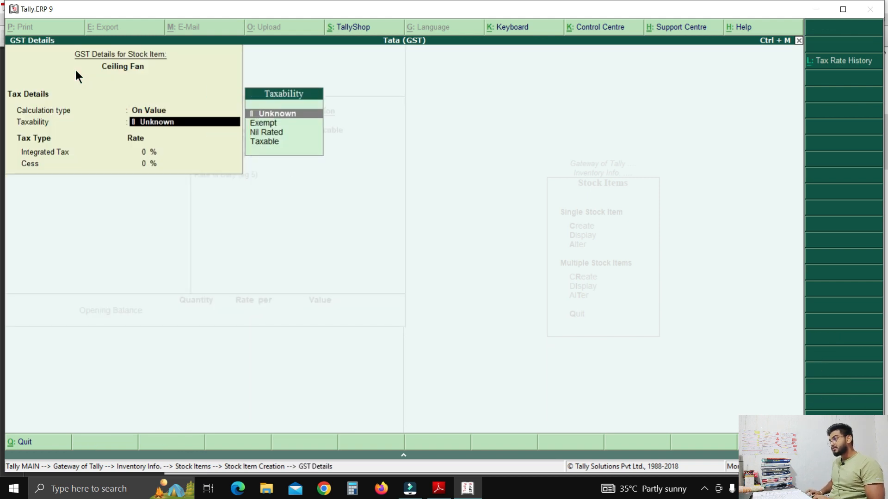
{"action": "key", "text": "Down"}
{"action": "key", "text": "Down"}
{"action": "key", "text": "Down"}
{"action": "key", "text": "Return"}
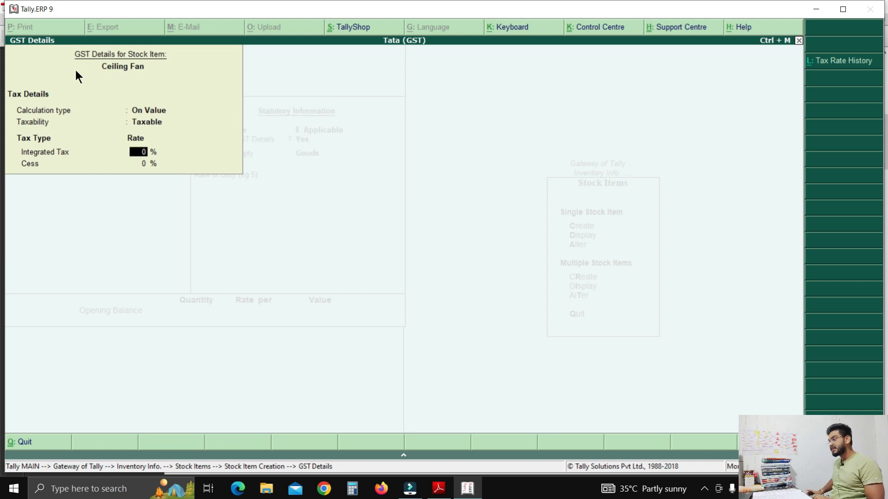
{"action": "type", "text": "28"}
{"action": "key", "text": "Return"}
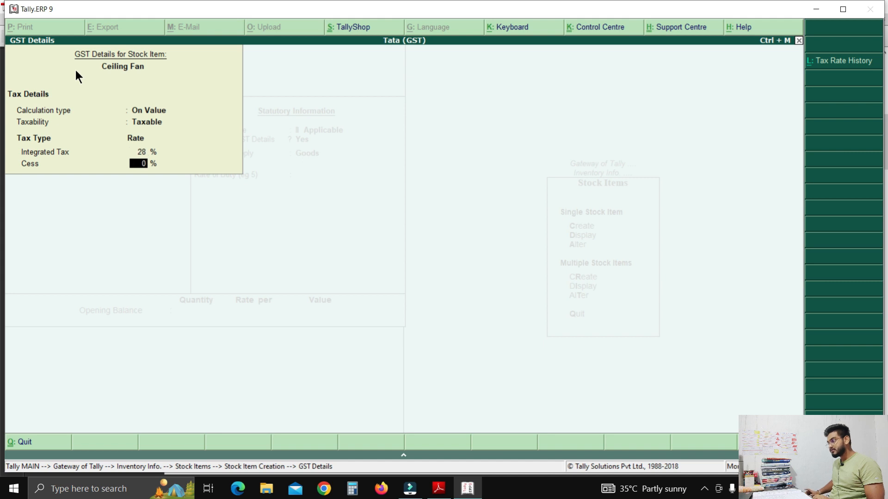
{"action": "key", "text": "Return"}
- Keep Goods as Ceiling Fan's type of supply, leave the duty rate and opening balance at their defaults, and save the item
{"action": "key", "text": "Return"}
{"action": "key", "text": "Return"}
{"action": "key", "text": "Return"}
{"action": "key", "text": "Return"}
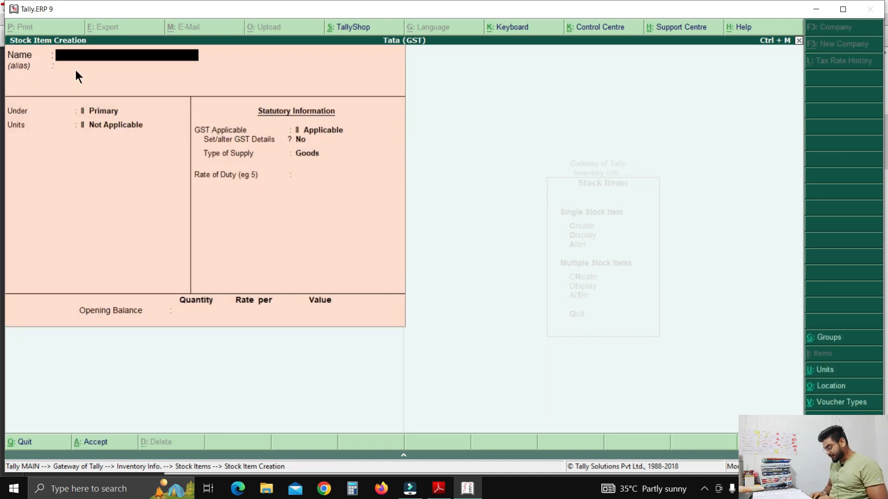
- Name the next stock item Table Fan, place it under Primary and choose Ps as its unit
{"action": "type", "text": "Table Fan"}
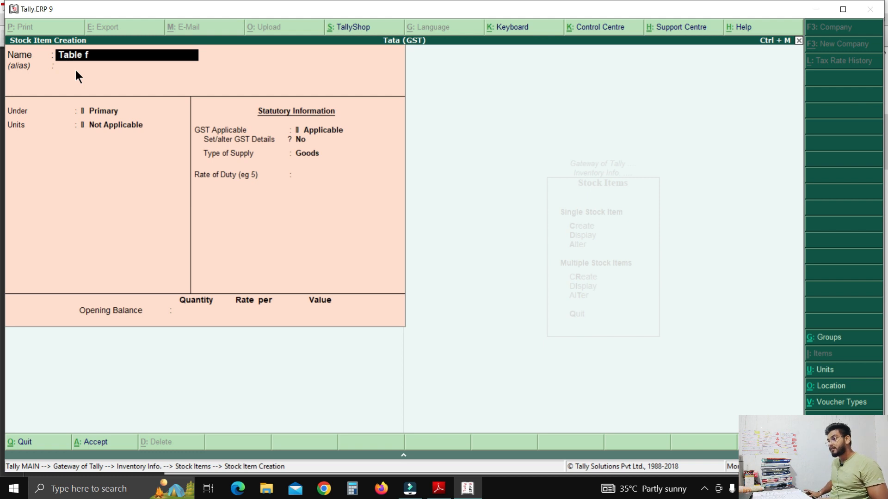
{"action": "key", "text": "Return"}
{"action": "key", "text": "Return"}
{"action": "key", "text": "Return"}
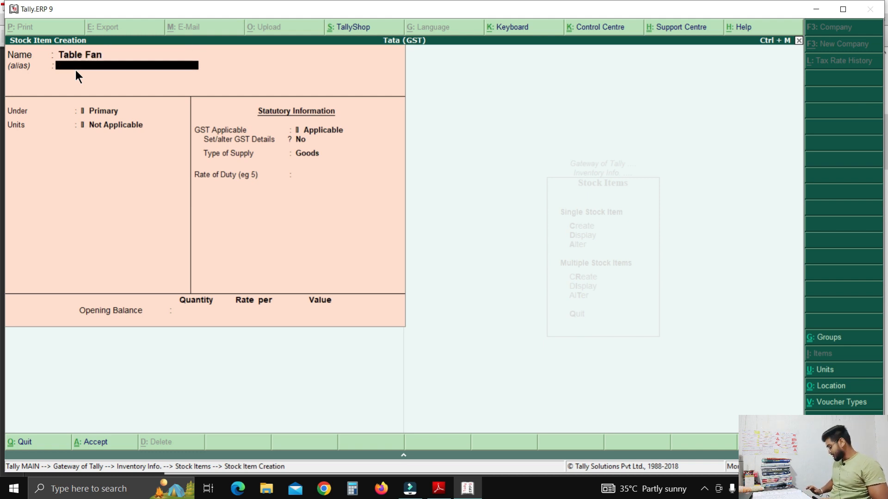
{"action": "key", "text": "Down"}
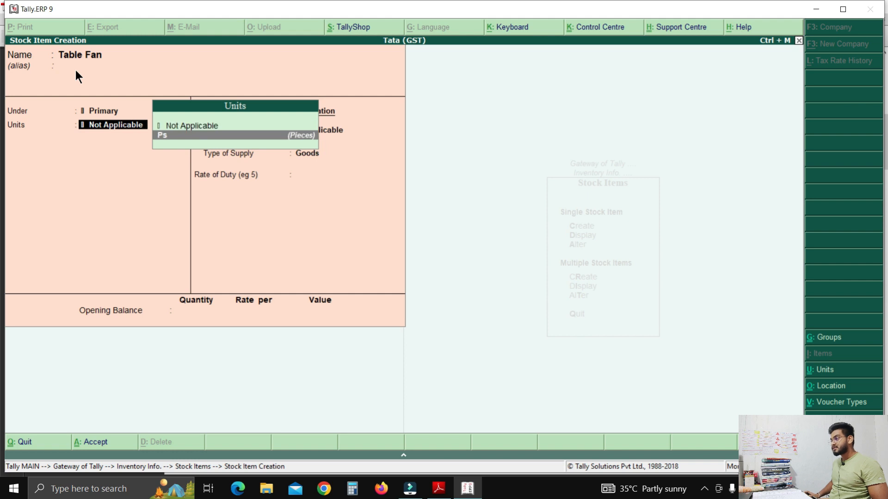
{"action": "key", "text": "Return"}
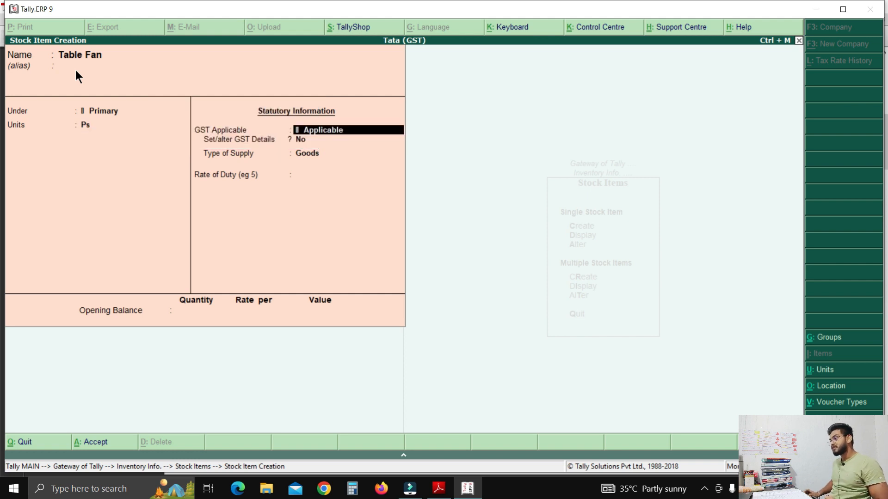
- Keep GST applicable for Table Fan and set its GST details to On Value, Taxable, integrated tax 28% and cess 0%
{"action": "key", "text": "Return"}
{"action": "type", "text": "y"}
{"action": "key", "text": "Return"}
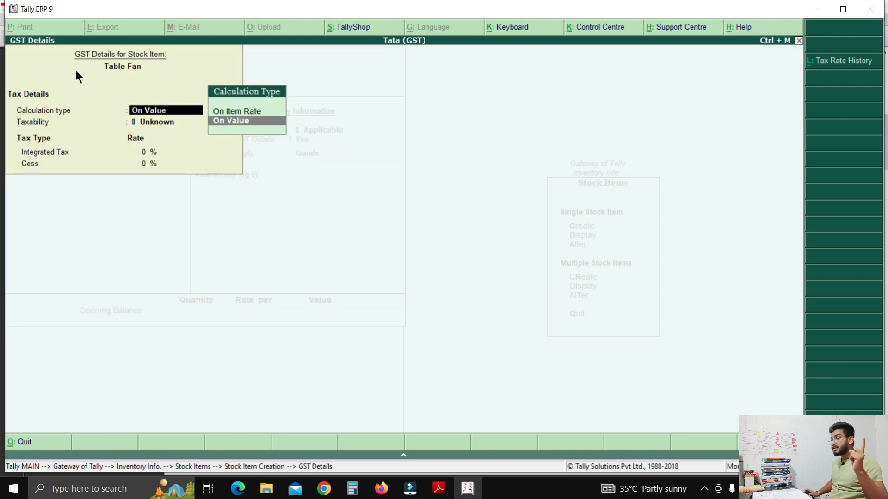
{"action": "key", "text": "Return"}
{"action": "key", "text": "Down"}
{"action": "key", "text": "Down"}
{"action": "key", "text": "Down"}
{"action": "key", "text": "Return"}
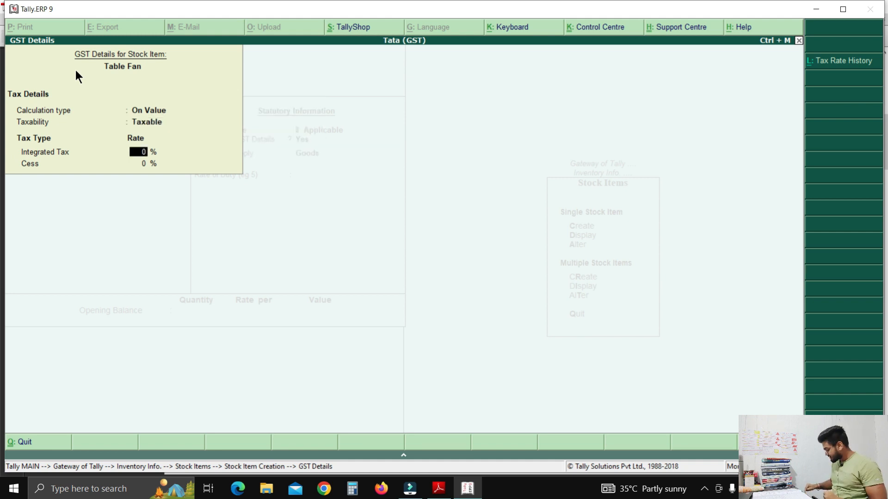
{"action": "type", "text": "28"}
{"action": "key", "text": "Return"}
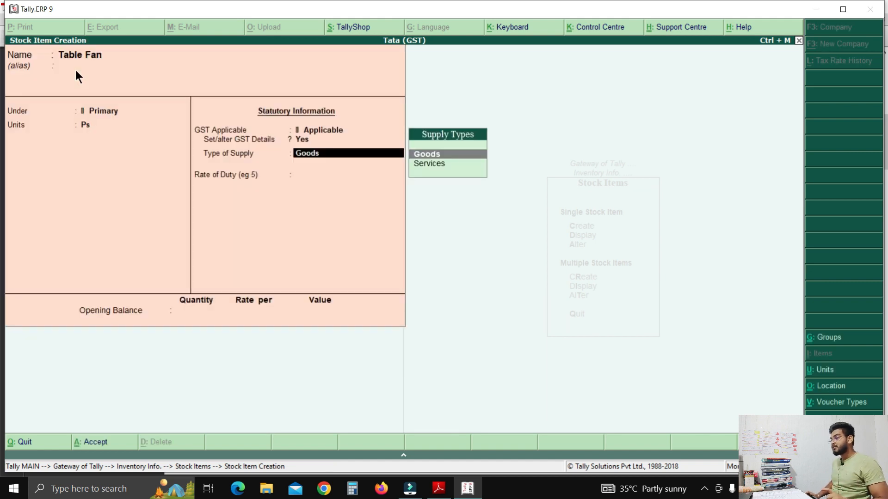
- Keep Goods as Table Fan's type of supply, leave the rate of duty at 0 and save the item
{"action": "key", "text": "Return"}
{"action": "key", "text": "Return"}
{"action": "key", "text": "Return"}
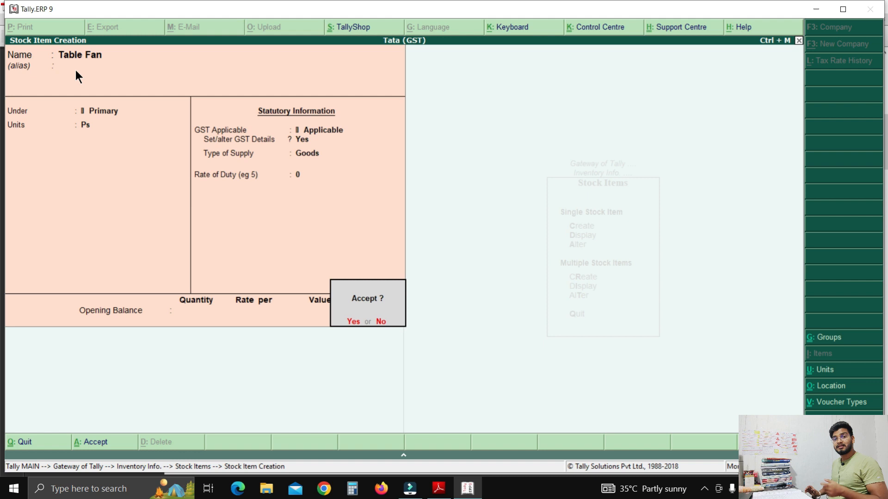
{"action": "key", "text": "Return"}
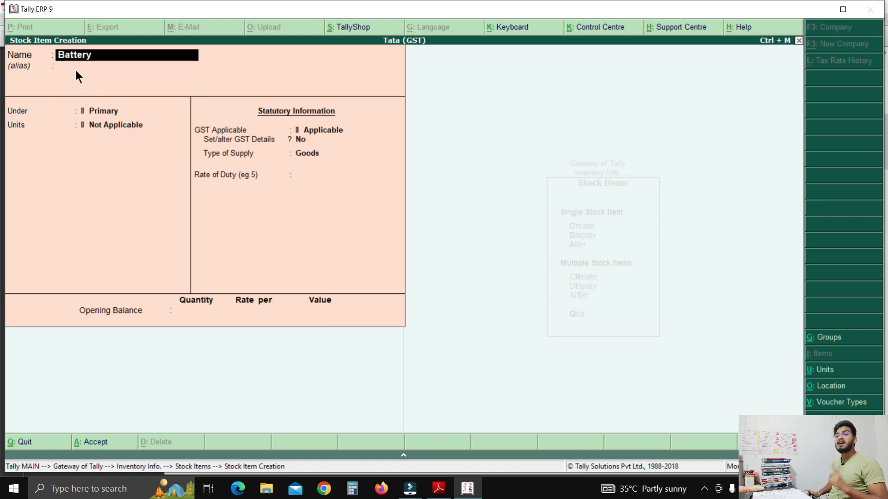
- Name the next stock item Battery, place it under Primary and choose Ps as its unit
{"action": "key", "text": "Return"}
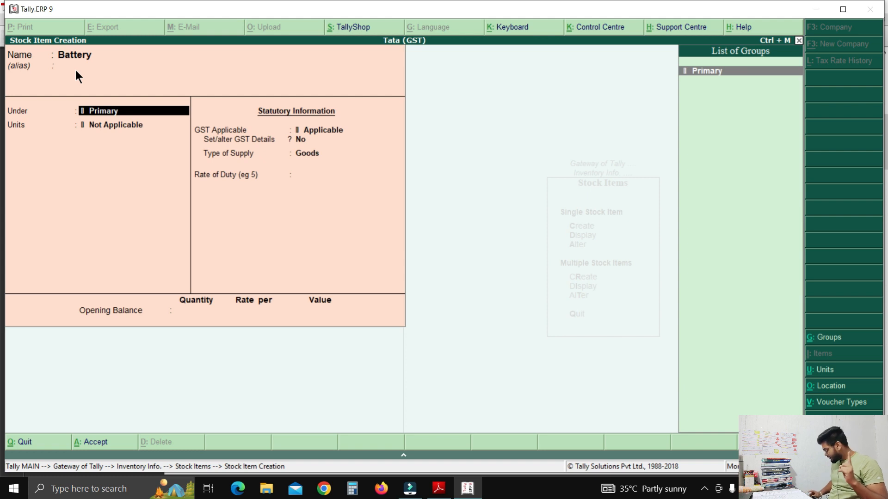
{"action": "key", "text": "Return"}
{"action": "key", "text": "Down"}
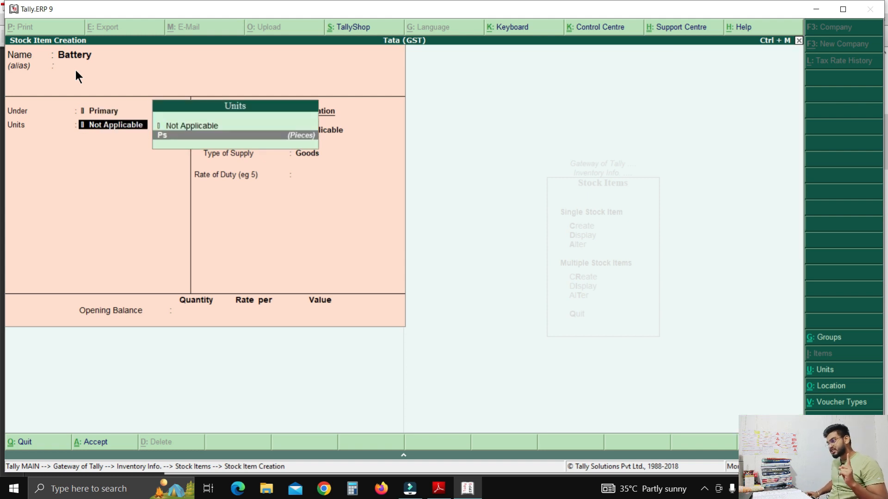
{"action": "key", "text": "Return"}
- Keep GST applicable for Battery and set its GST details to On Value, Taxable, integrated tax 28% and cess 0%
{"action": "key", "text": "Return"}
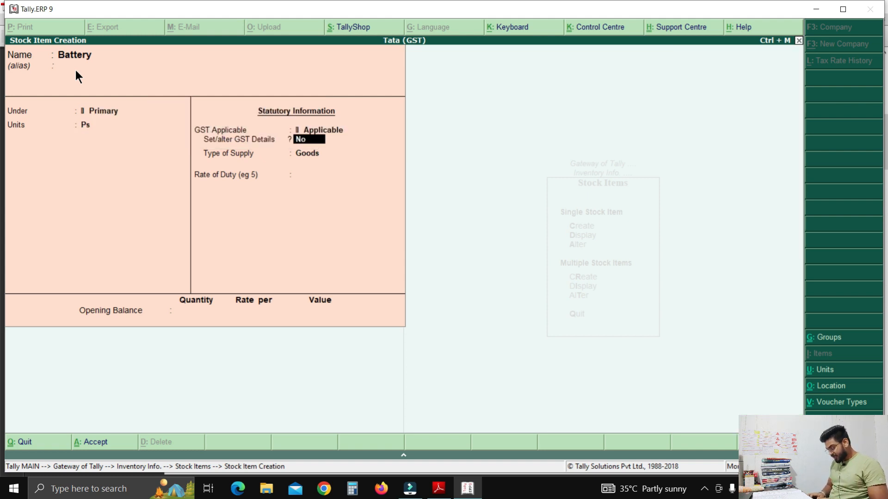
{"action": "key", "text": "y"}
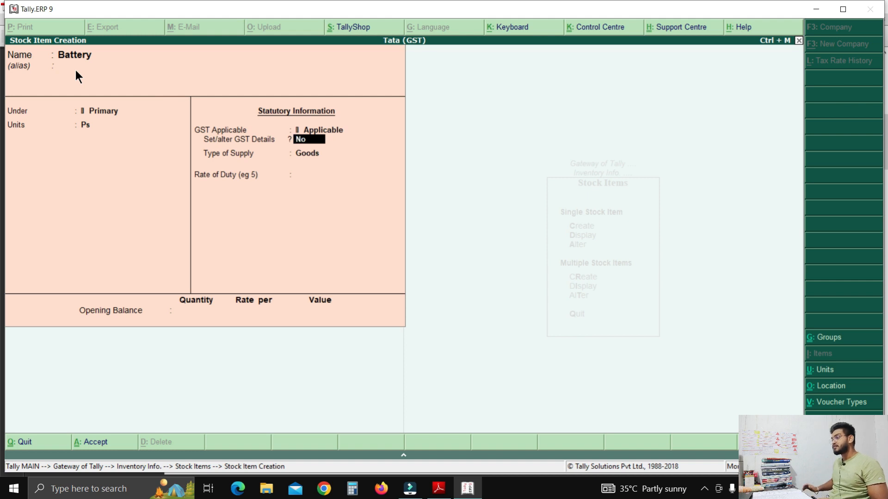
{"action": "key", "text": "Return"}
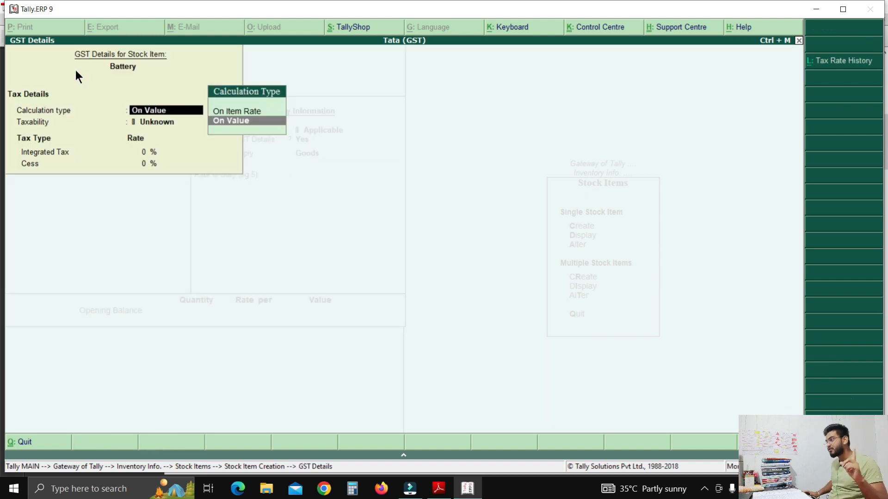
{"action": "key", "text": "Return"}
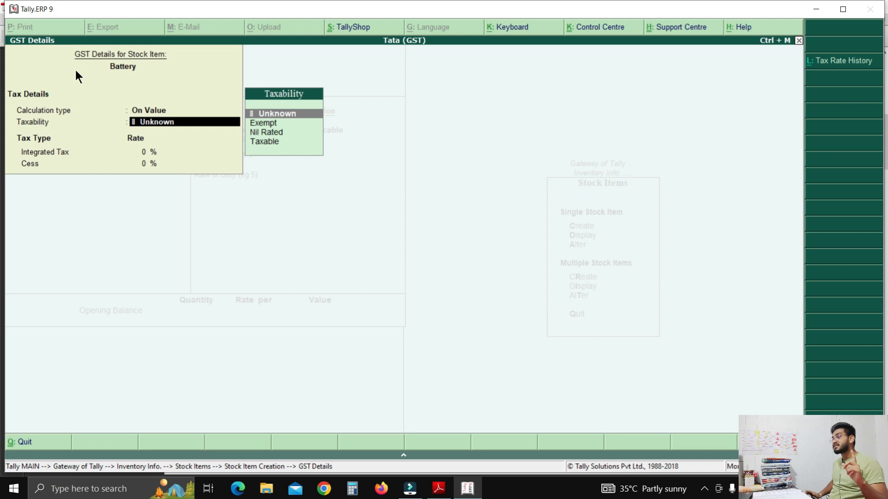
{"action": "key", "text": "Down"}
{"action": "key", "text": "Down"}
{"action": "key", "text": "Down"}
{"action": "key", "text": "Return"}
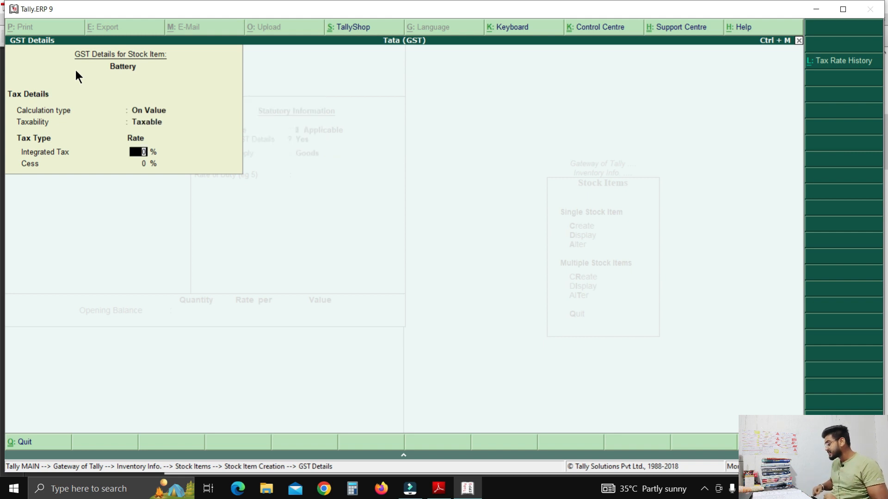
{"action": "type", "text": "28"}
{"action": "key", "text": "Return"}
{"action": "key", "text": "Return"}
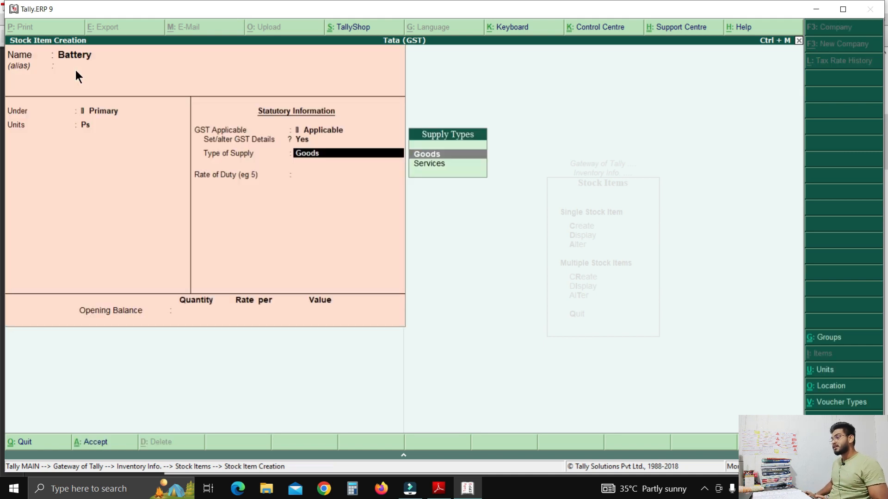
- Keep Goods as Battery's type of supply, leave the rate of duty at 0 and save the item
{"action": "key", "text": "Return"}
{"action": "key", "text": "Return"}
{"action": "key", "text": "Return"}
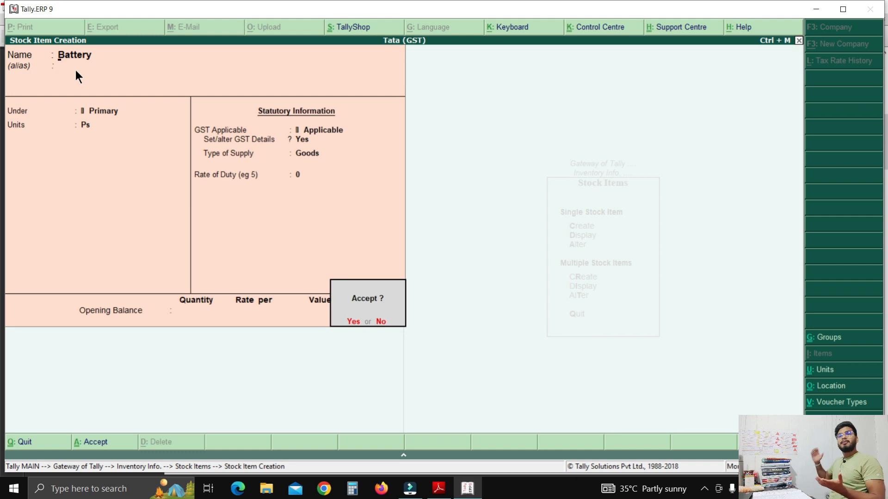
{"action": "key", "text": "Return"}
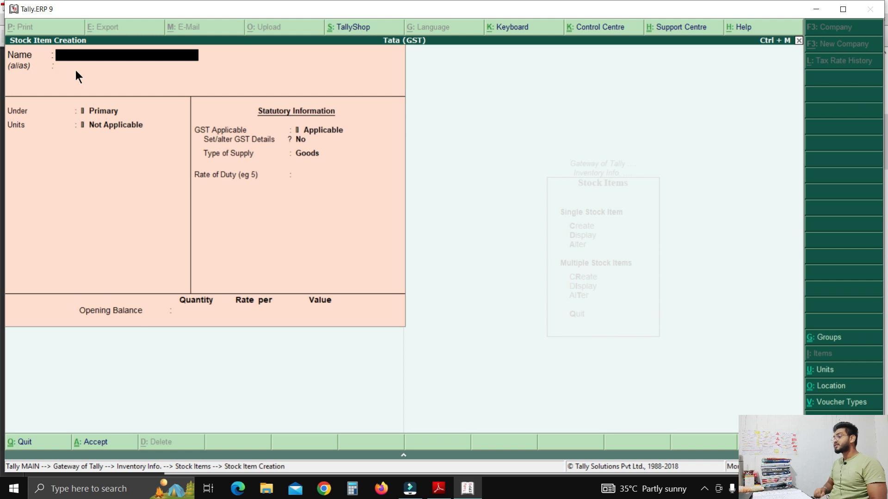
- Leave stock item creation, return to the Gateway of Tally and start a new Purchase accounting voucher
{"action": "key", "text": "Escape"}
{"action": "key", "text": "Return"}
{"action": "key", "text": "Escape"}
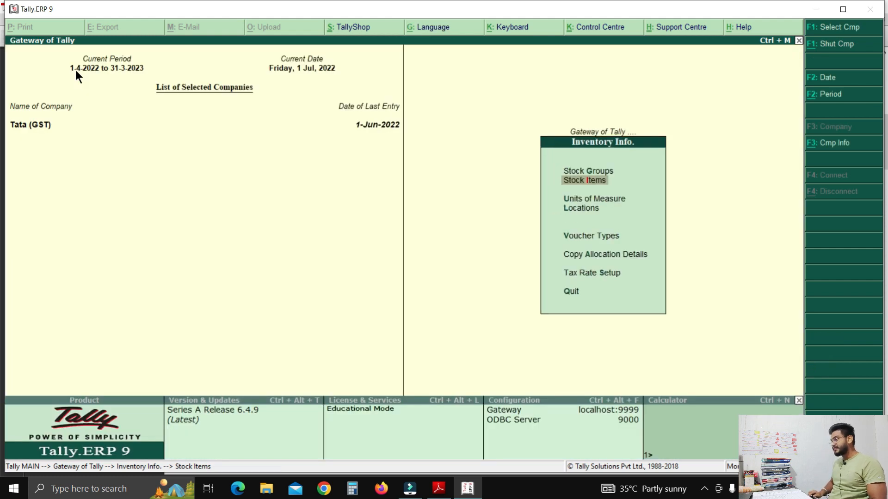
{"action": "key", "text": "Escape"}
{"action": "key", "text": "Down"}
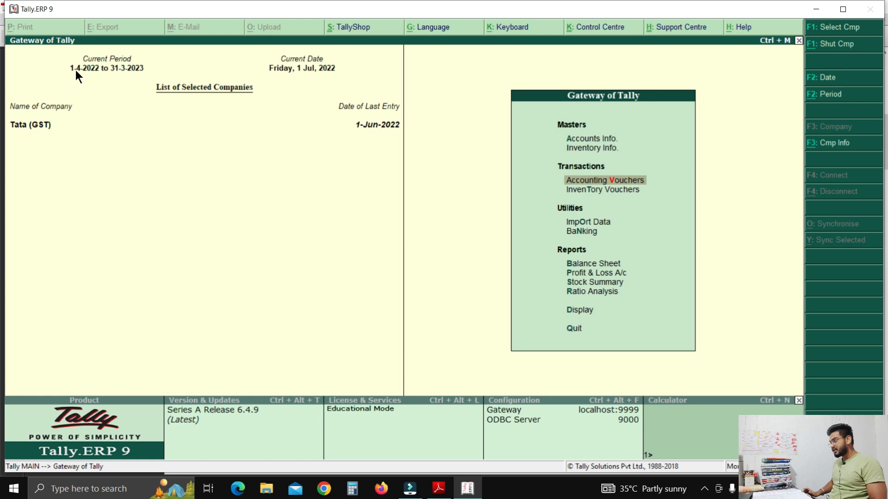
{"action": "key", "text": "Return"}
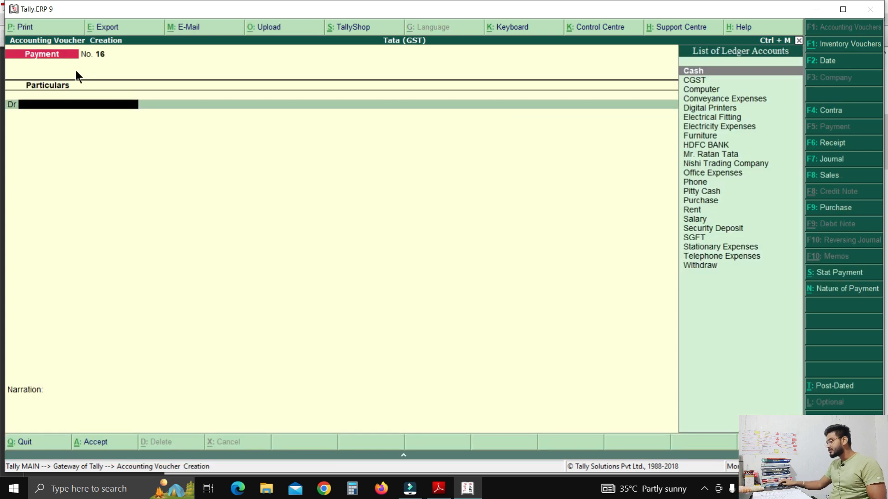
{"action": "key", "text": "F9"}
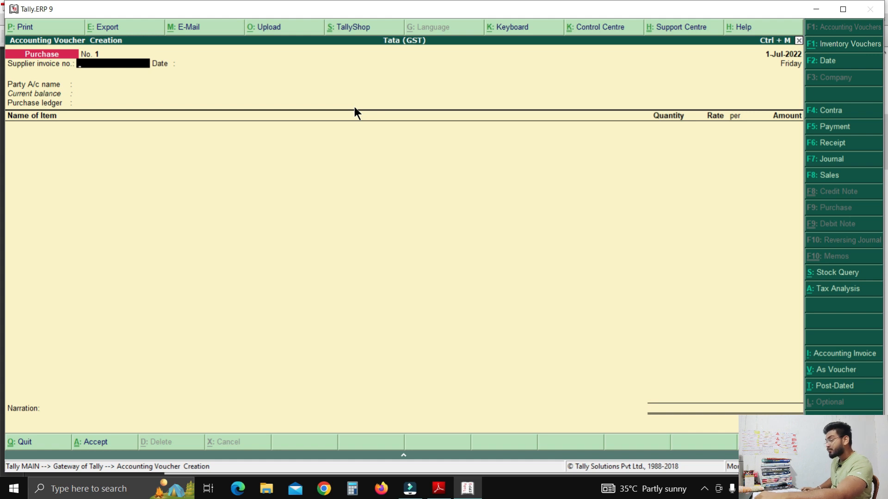
- Enter supplier invoice number 825646, keep the date 1-Jul-2022 and choose Nishi Trading Company as the party account
{"action": "type", "text": "825646"}
{"action": "key", "text": "Return"}
{"action": "key", "text": "Return"}
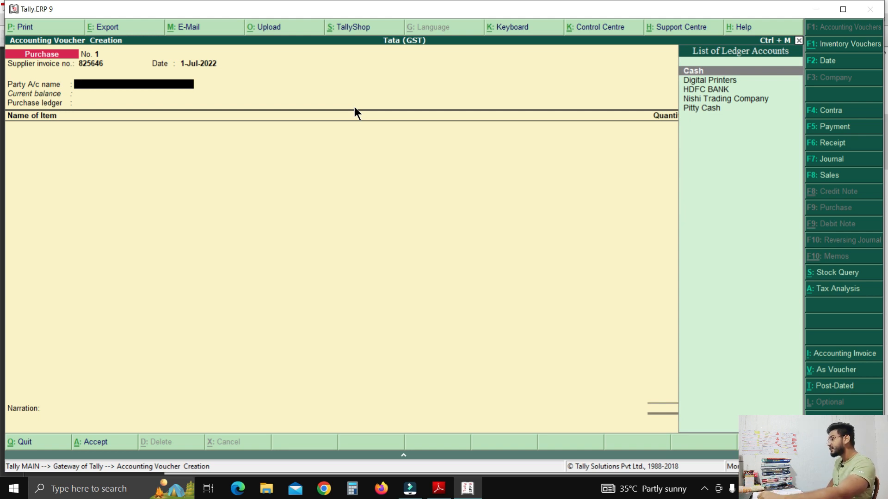
{"action": "type", "text": "N"}
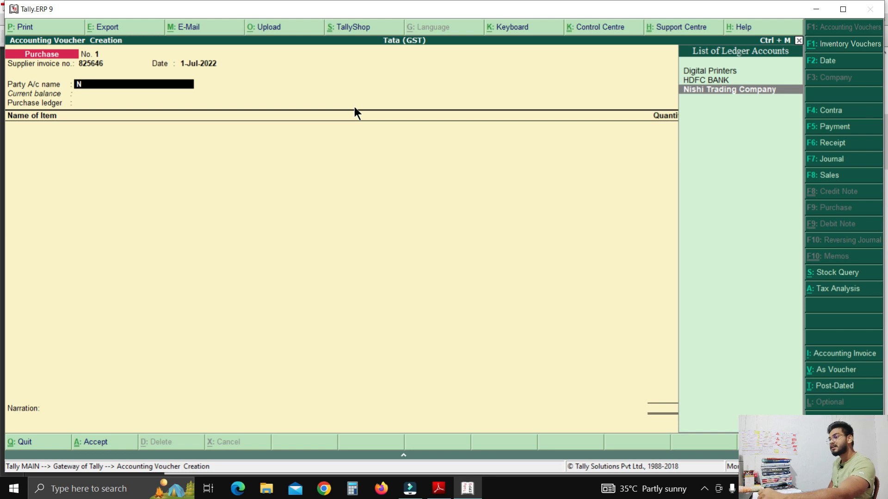
{"action": "key", "text": "Return"}
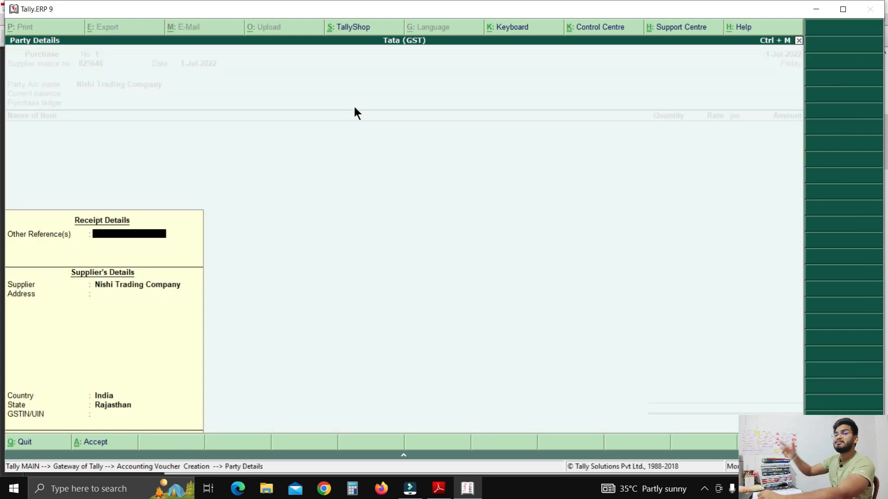
- Enter Nbnbghkhbv as the other reference in the party details and accept the supplier's details as filled in
{"action": "type", "text": "Nbnbghkhbv"}
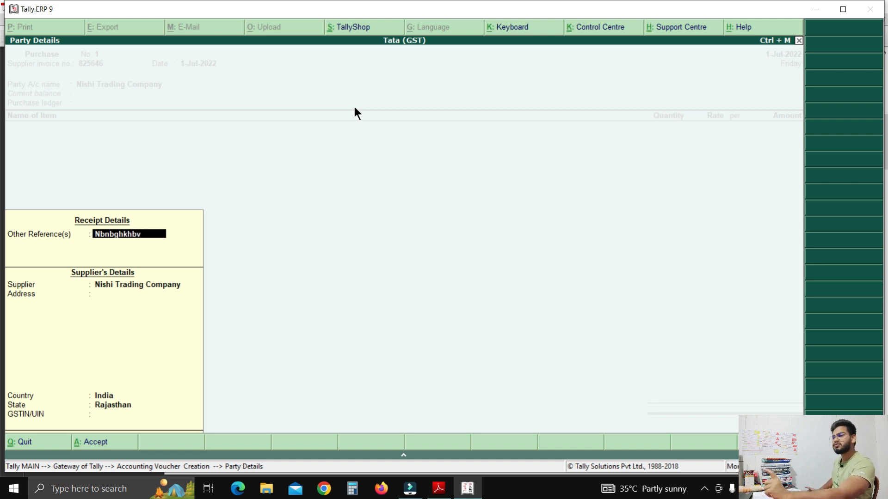
{"action": "key", "text": "Return"}
{"action": "key", "text": "Return"}
{"action": "key", "text": "Return"}
{"action": "key", "text": "Return"}
{"action": "key", "text": "Return"}
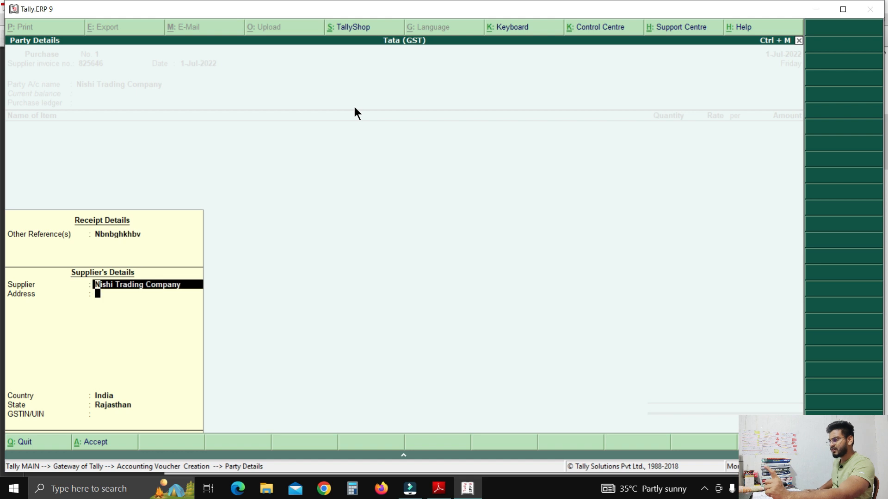
{"action": "key", "text": "Return"}
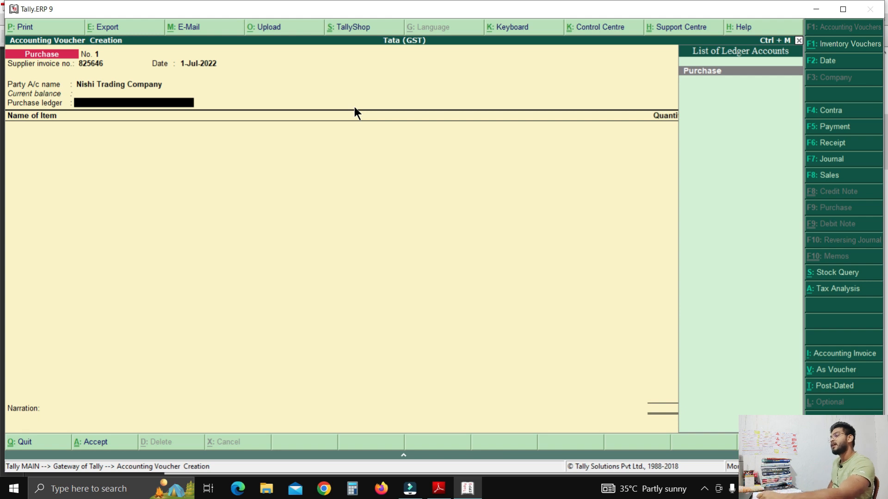
- Choose Purchase as the purchase ledger and add AC as the first item, allocated to the Jaipur location
{"action": "key", "text": "Return"}
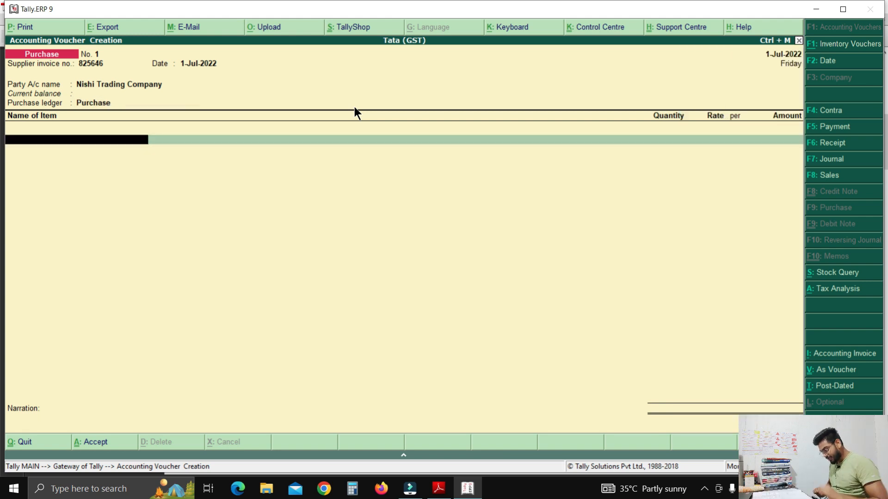
{"action": "type", "text": "A"}
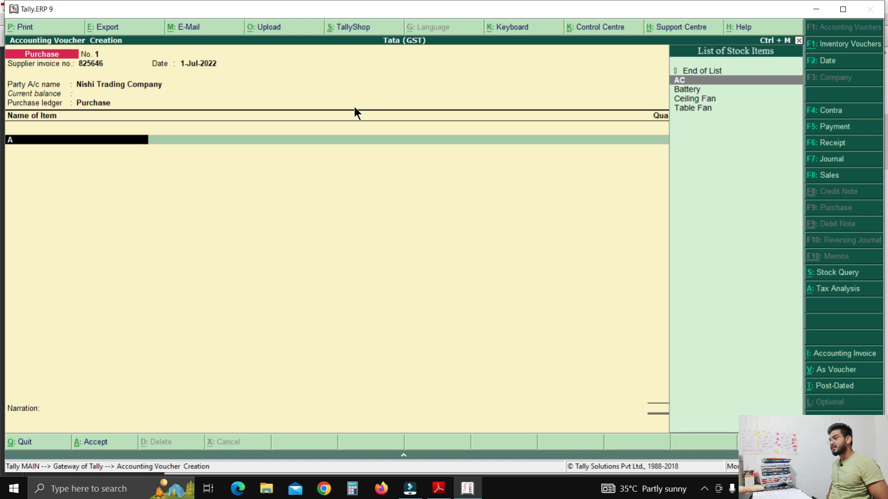
{"action": "key", "text": "Return"}
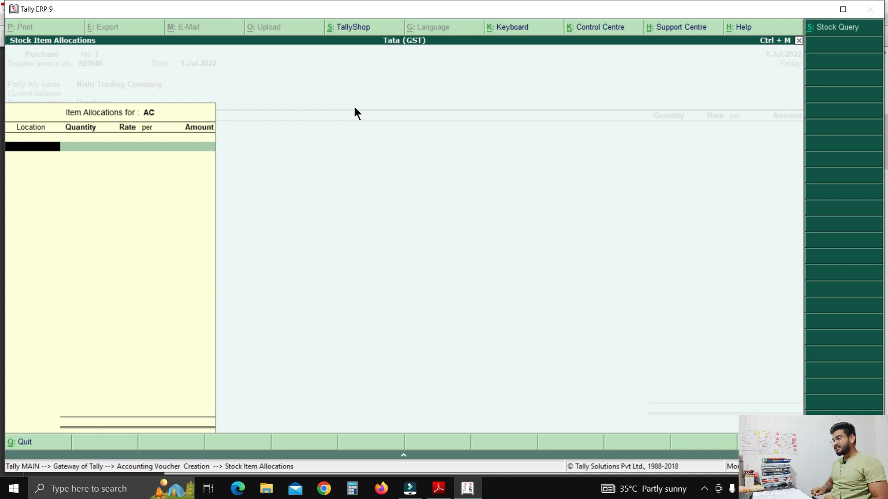
{"action": "type", "text": "J"}
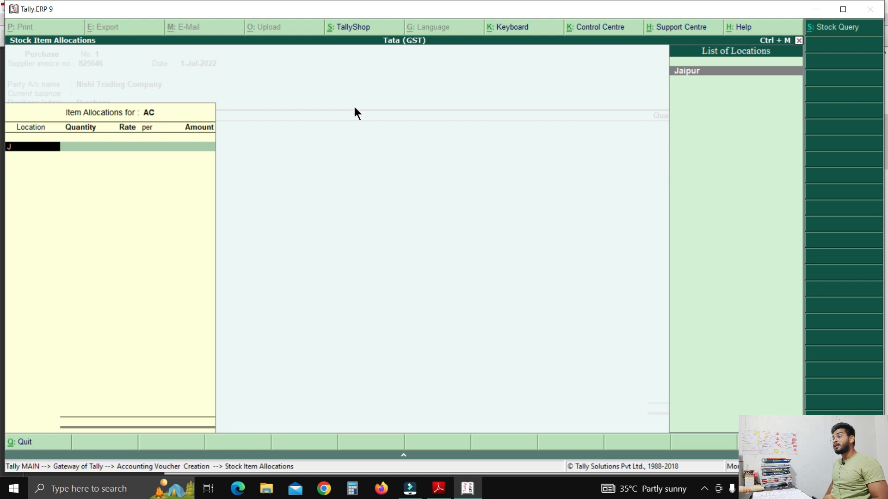
{"action": "key", "text": "Return"}
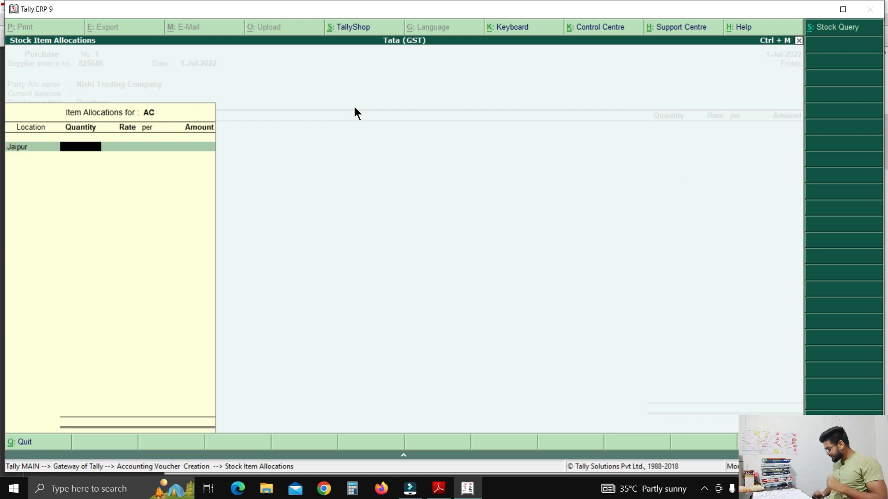
- Set AC's quantity to 10 Ps at a rate of 24,000 per Ps and accept the item line
{"action": "type", "text": "10"}
{"action": "key", "text": "Return"}
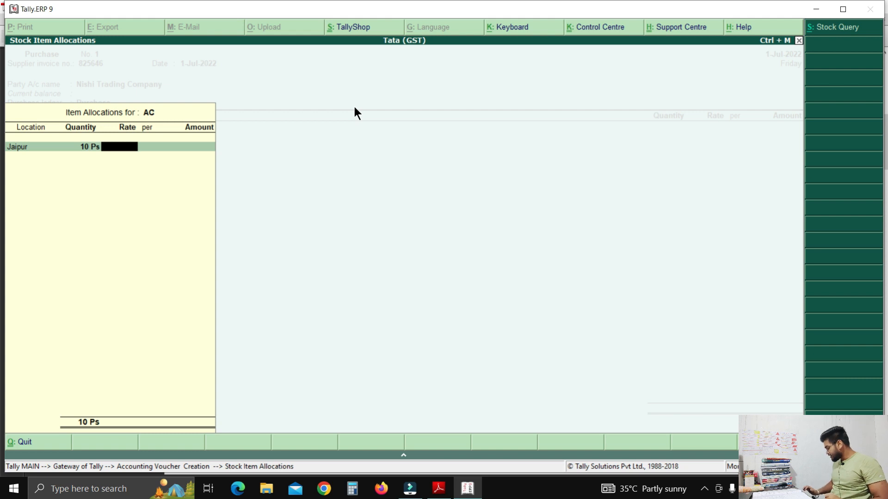
{"action": "type", "text": "24000"}
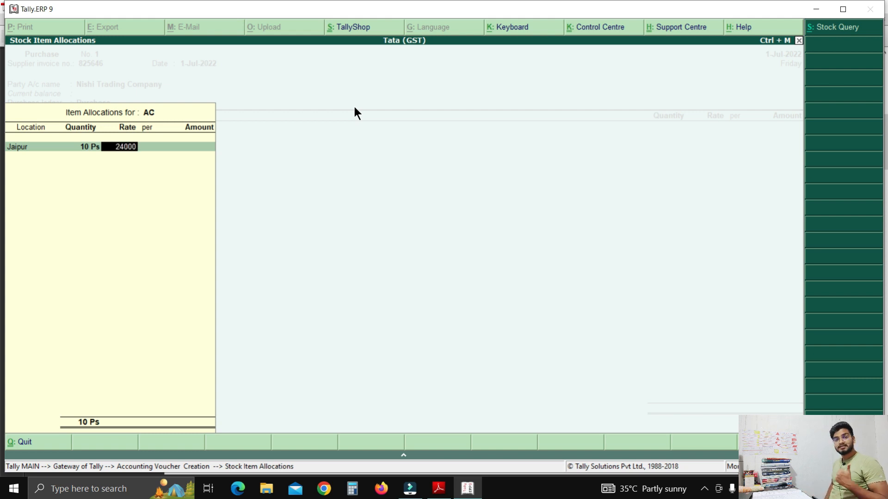
{"action": "key", "text": "Return"}
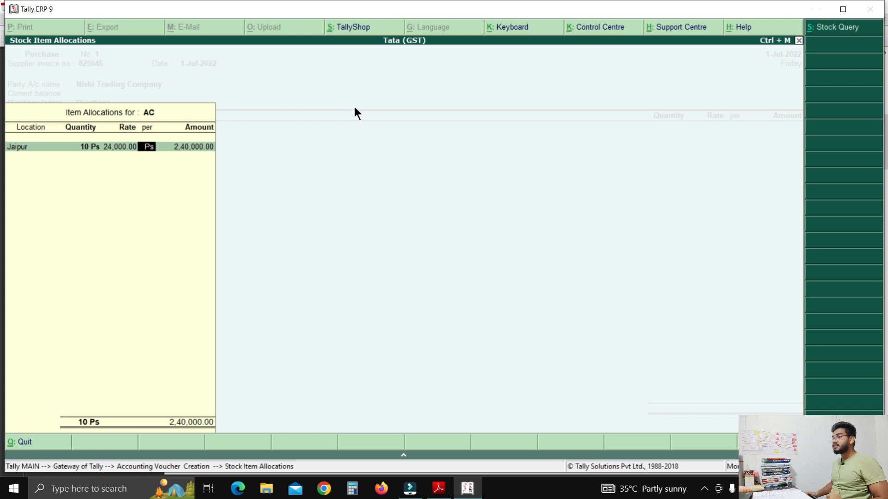
{"action": "key", "text": "Return"}
{"action": "key", "text": "Return"}
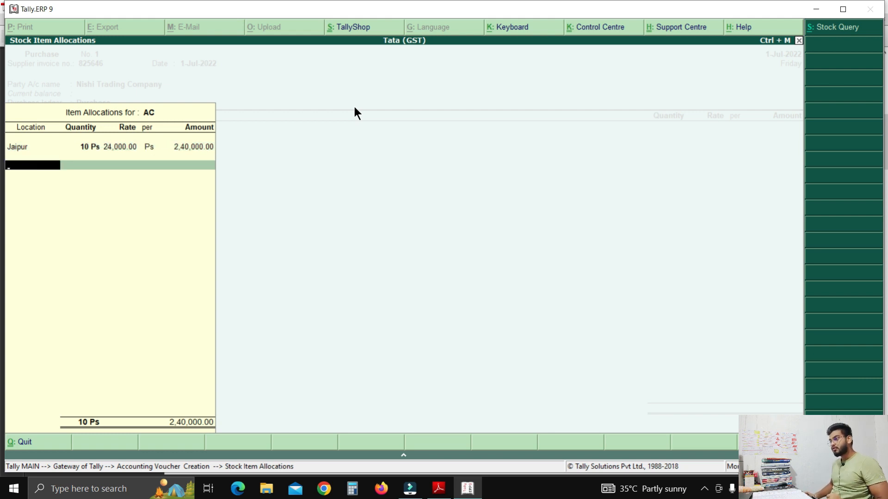
{"action": "key", "text": "Return"}
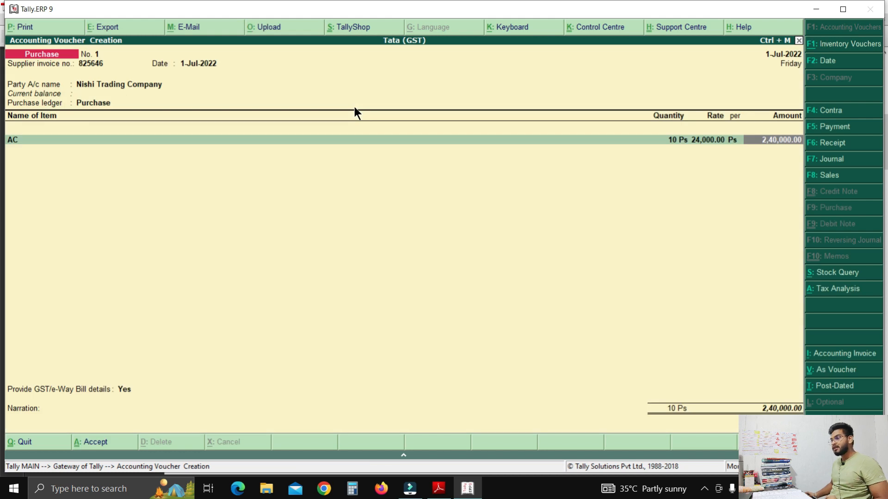
{"action": "key", "text": "Return"}
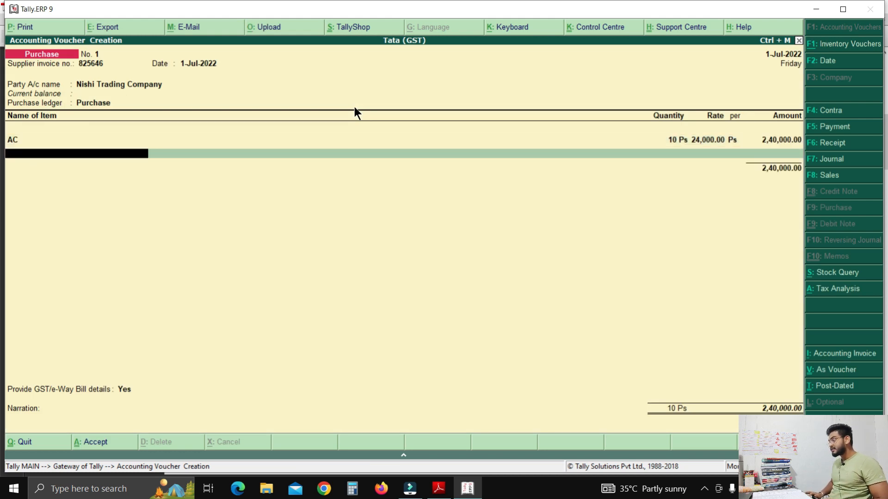
- Add Ceiling Fan as the second item, allocating 25 Ps to Jaipur at a rate of 800 per Ps
{"action": "type", "text": "C"}
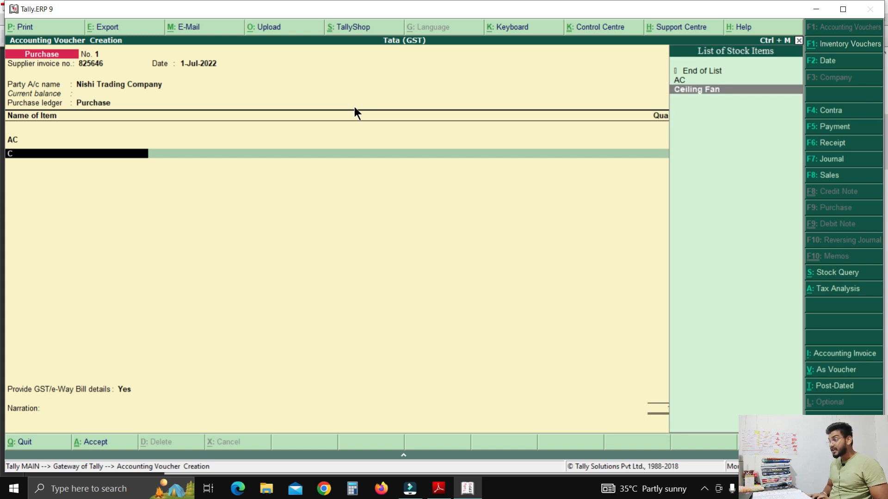
{"action": "key", "text": "Return"}
{"action": "type", "text": "J"}
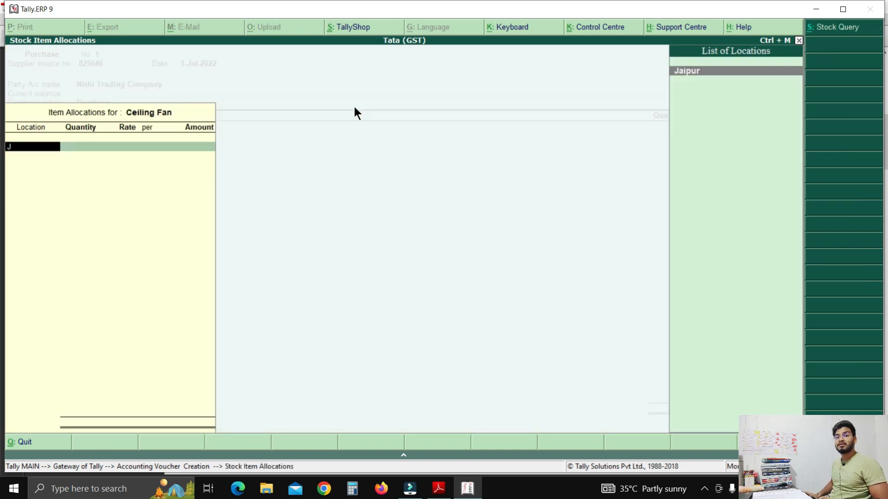
{"action": "key", "text": "Return"}
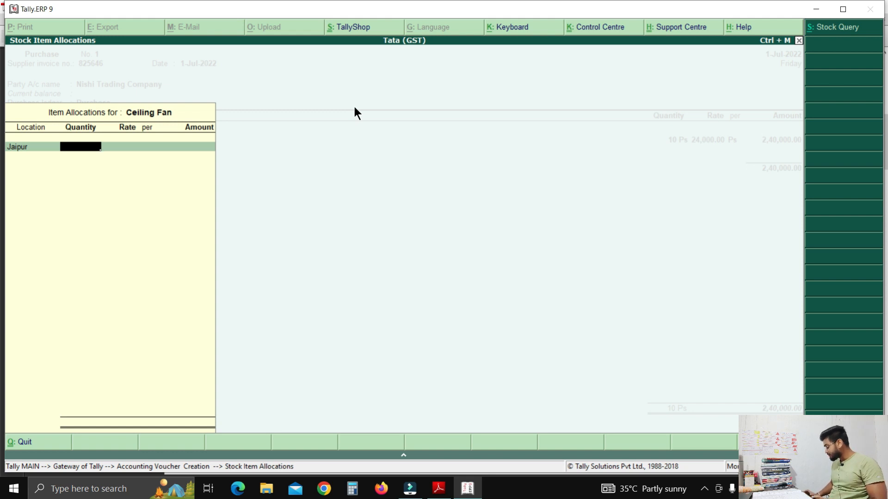
{"action": "type", "text": "25"}
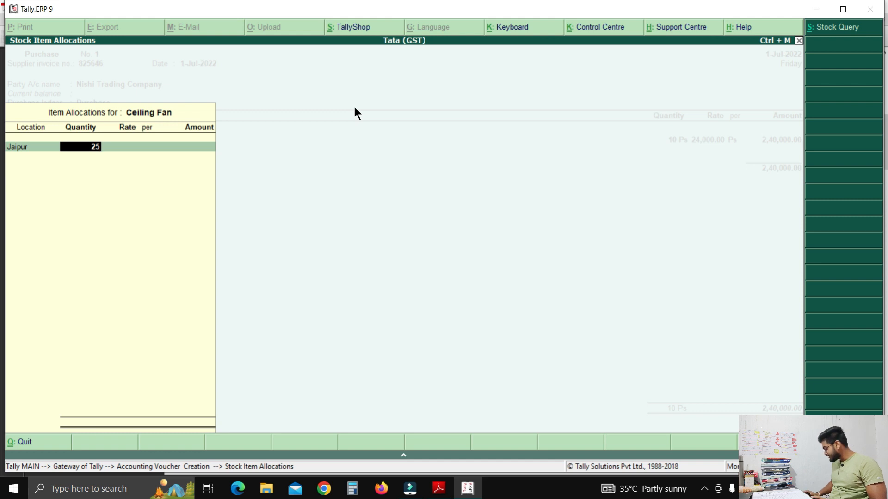
{"action": "key", "text": "Return"}
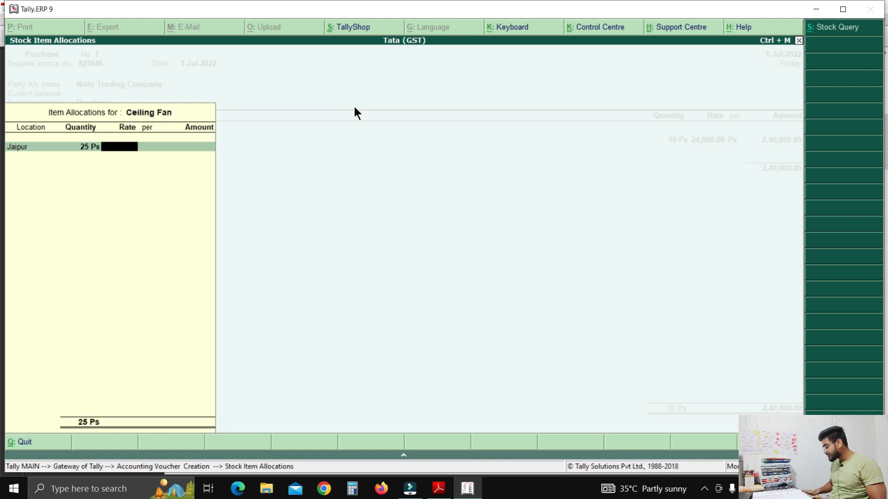
{"action": "type", "text": "800"}
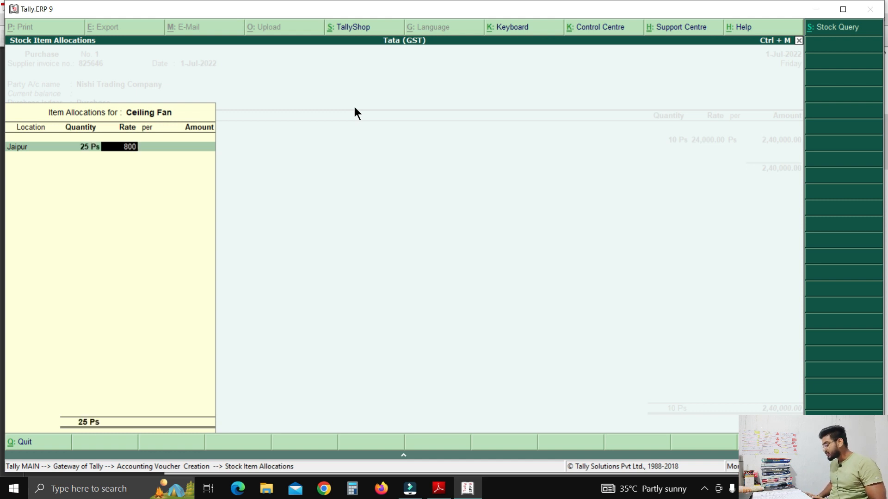
{"action": "key", "text": "Return"}
{"action": "key", "text": "Return"}
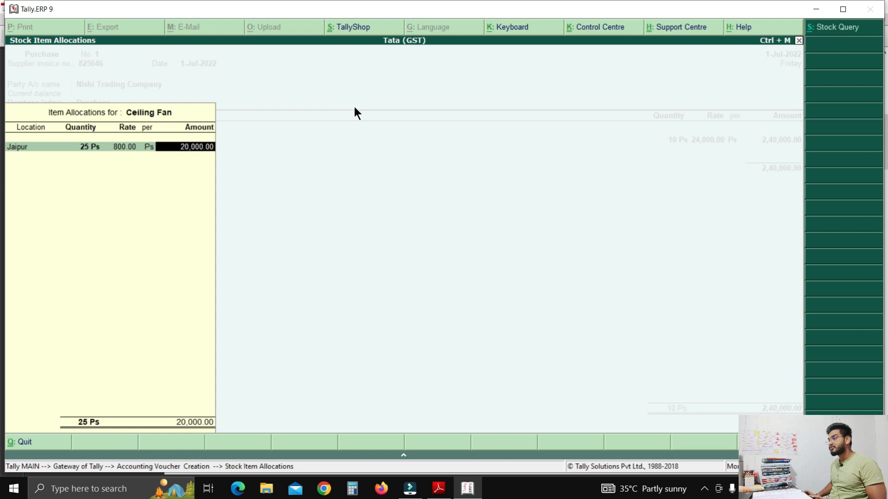
{"action": "key", "text": "Return"}
{"action": "key", "text": "Return"}
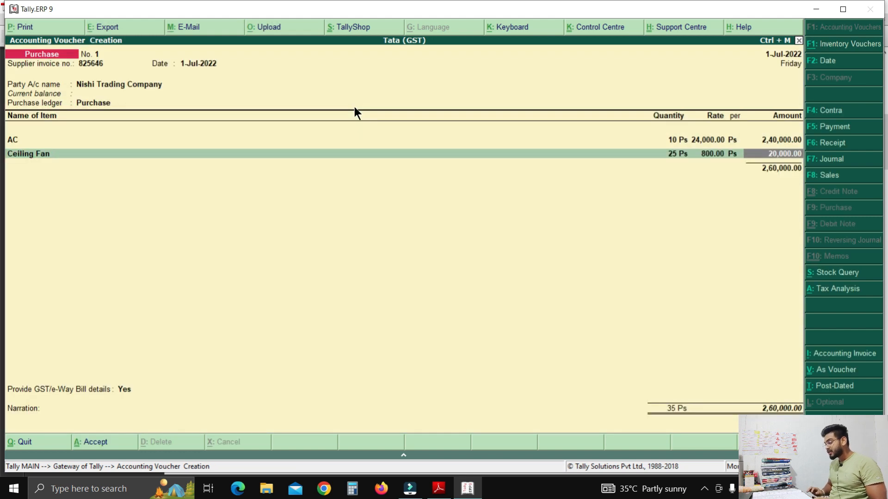
{"action": "key", "text": "Return"}
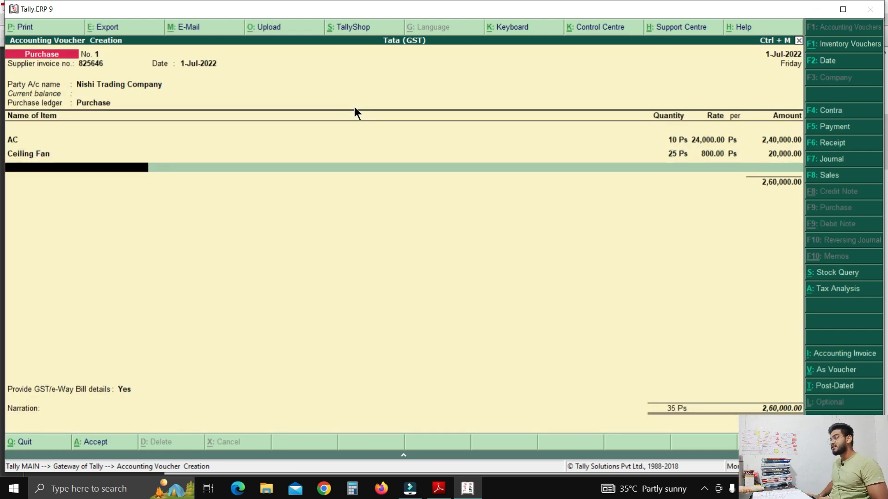
- Add Table Fan as the third item, allocating 20 Ps to Jaipur at a rate of 1,200 per Ps
{"action": "key", "text": "Return"}
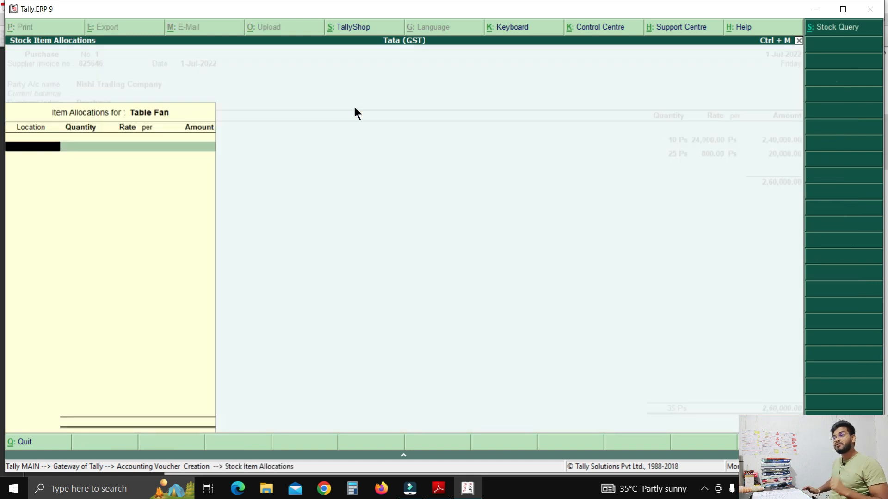
{"action": "type", "text": "J"}
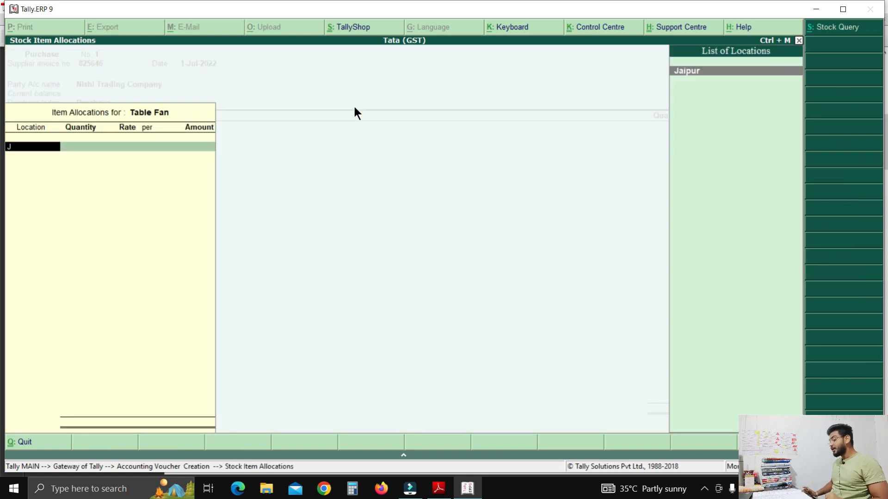
{"action": "key", "text": "Return"}
{"action": "type", "text": "20"}
{"action": "key", "text": "Return"}
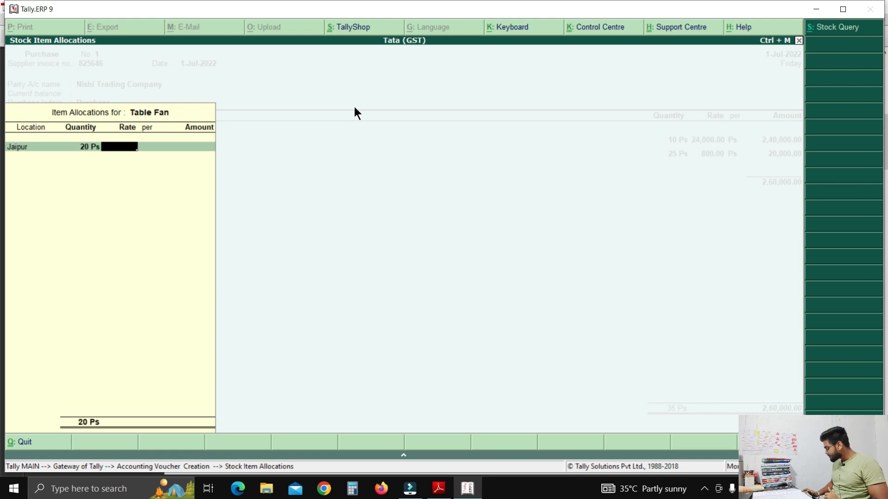
{"action": "type", "text": "1,200"}
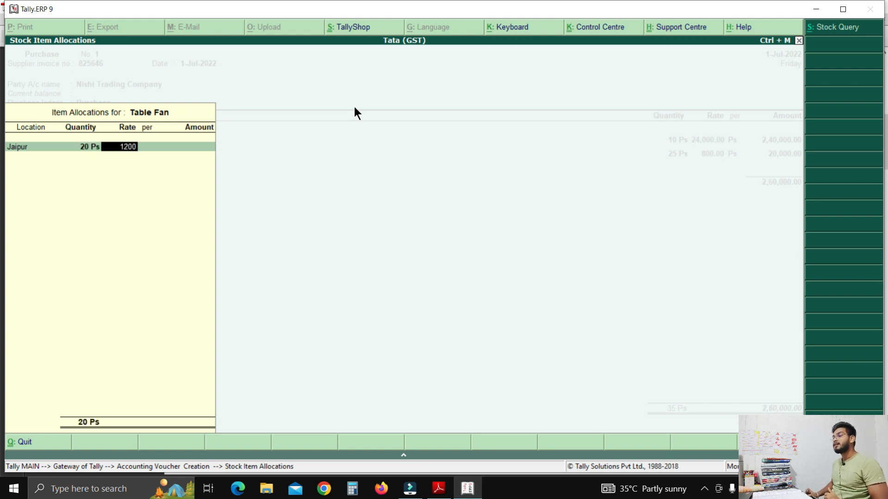
{"action": "key", "text": "Return"}
{"action": "key", "text": "Return"}
{"action": "key", "text": "Return"}
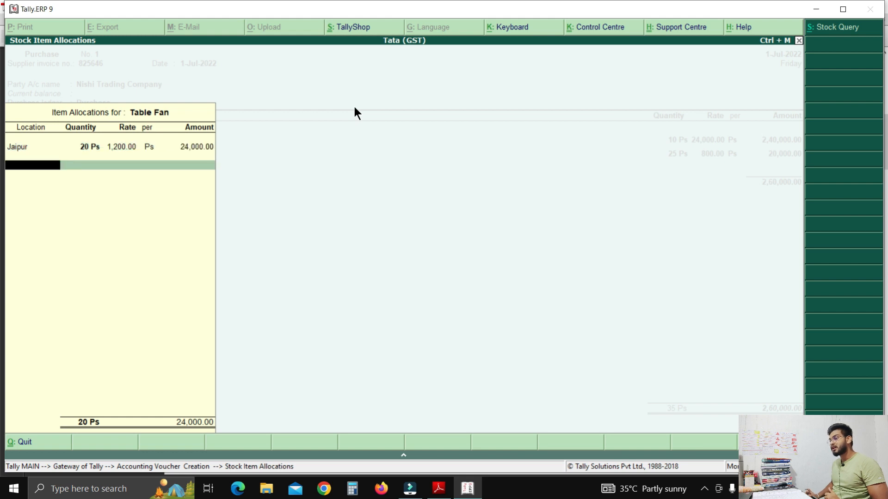
{"action": "key", "text": "Return"}
{"action": "key", "text": "Return"}
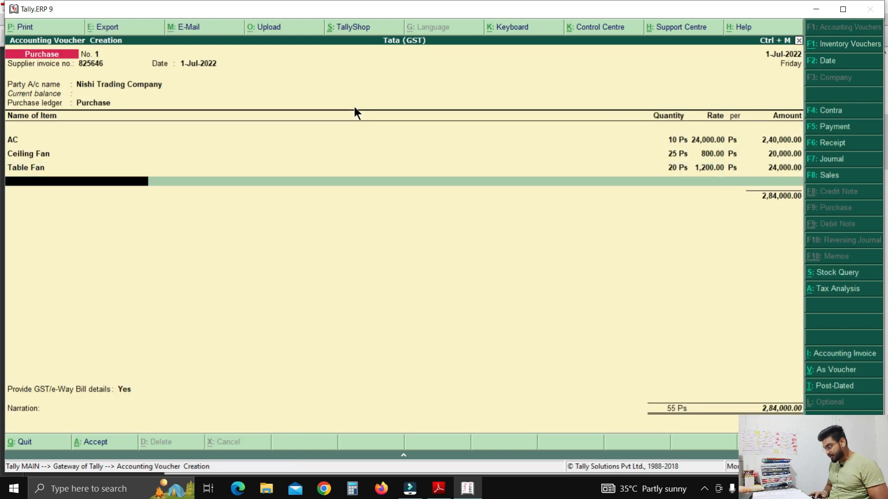
- Add Battery as the fourth item, allocating 10 Ps to Jaipur at a rate of 9,000 per Ps
{"action": "type", "text": "B"}
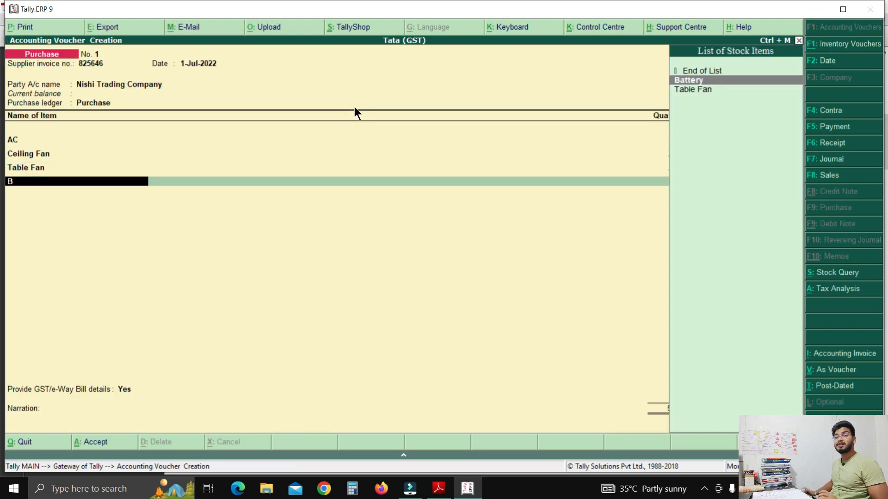
{"action": "key", "text": "Return"}
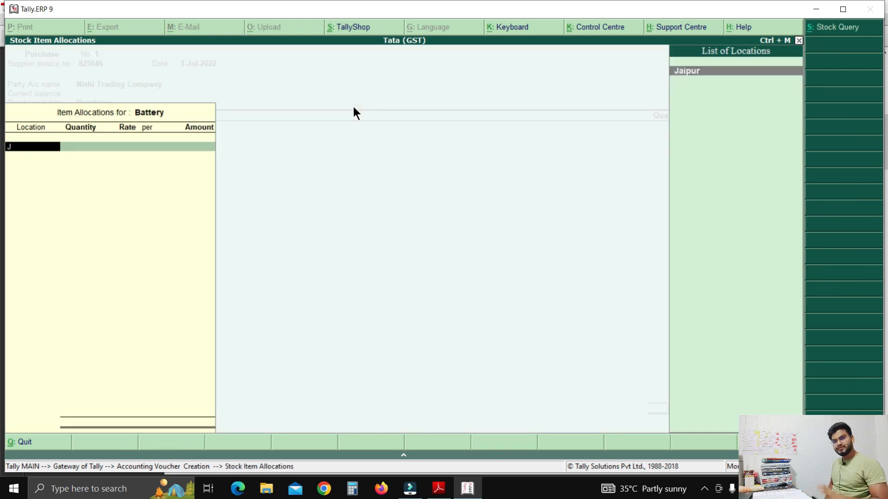
{"action": "key", "text": "Return"}
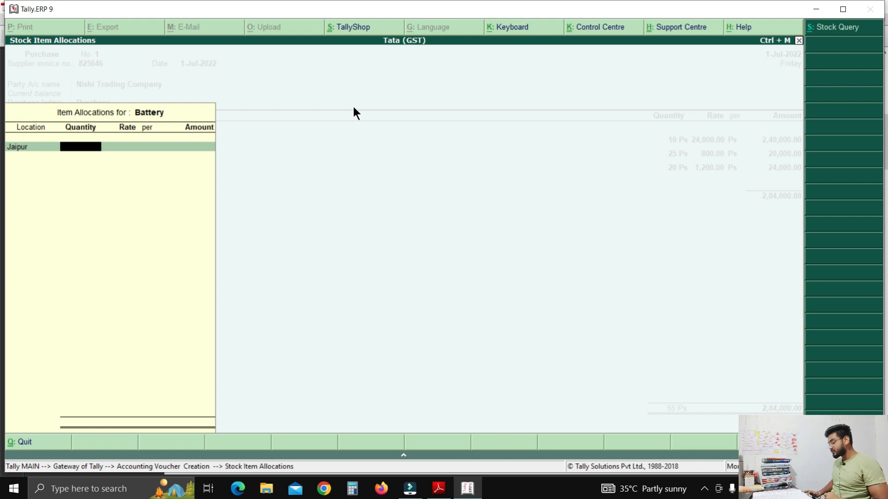
{"action": "type", "text": "10"}
{"action": "key", "text": "Return"}
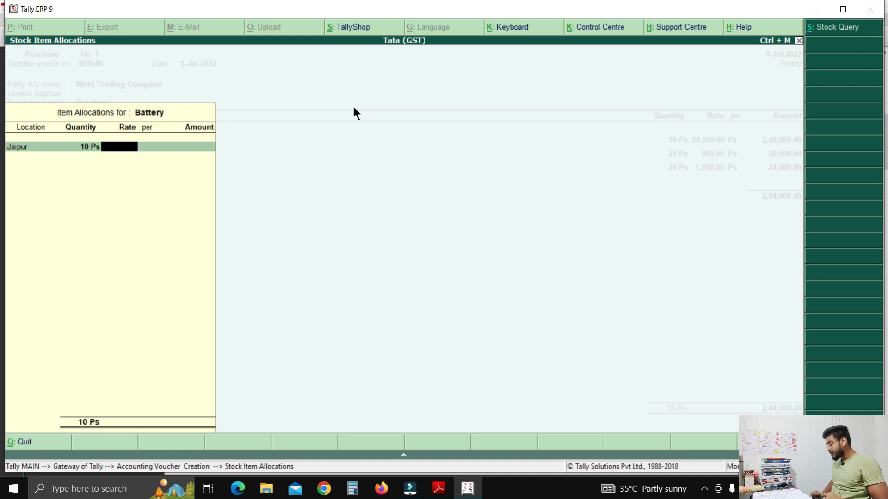
{"action": "type", "text": "9000"}
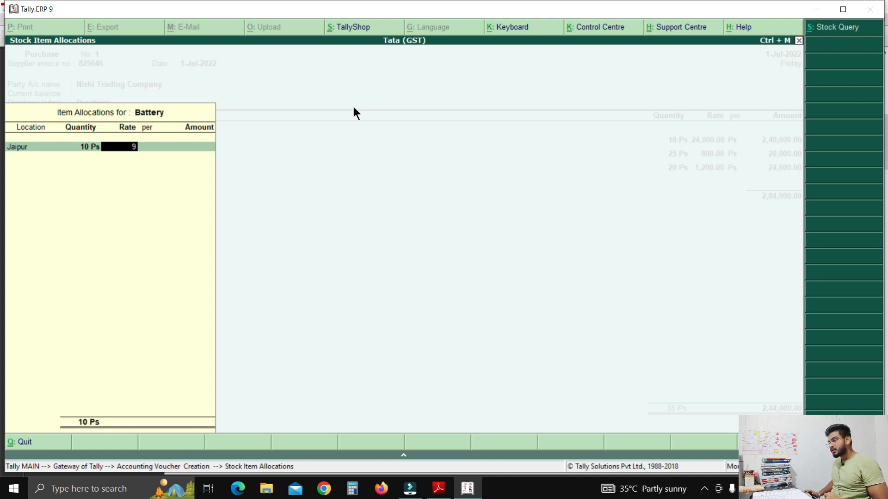
{"action": "key", "text": "Return"}
{"action": "key", "text": "Return"}
{"action": "key", "text": "Return"}
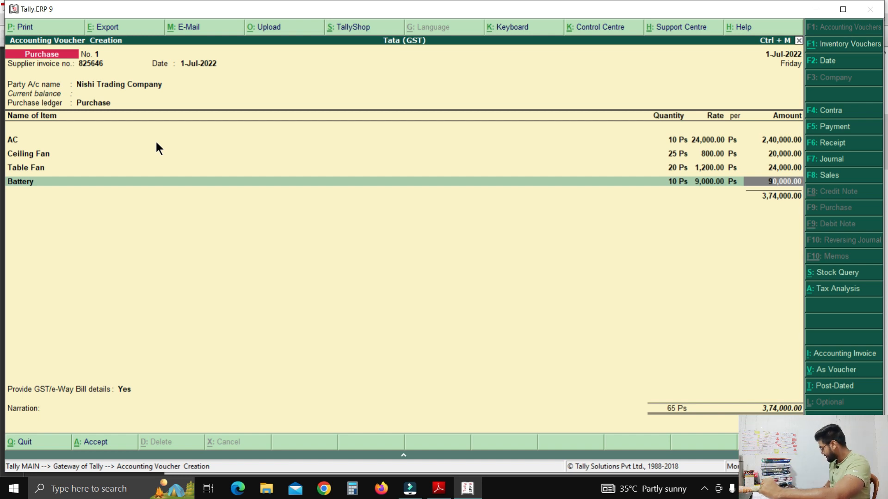
{"action": "key", "text": "Return"}
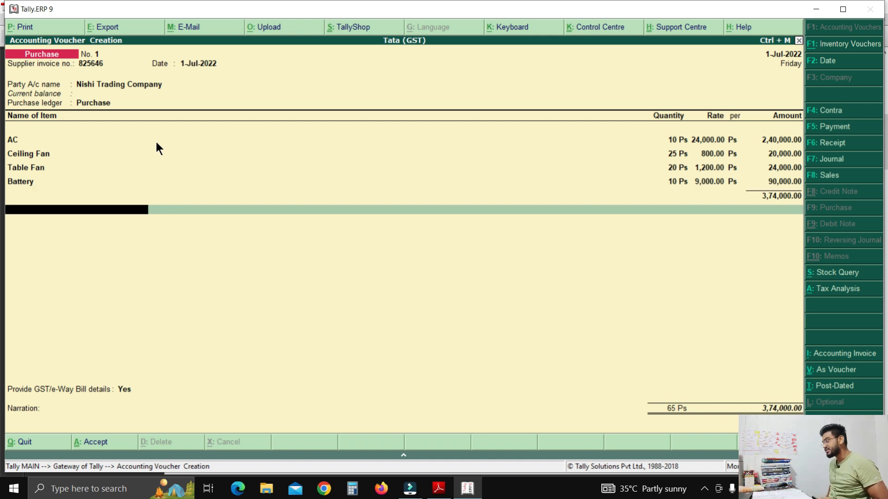
- Add the CGST ledger below the item subtotal of the purchase voucher
{"action": "type", "text": "C"}
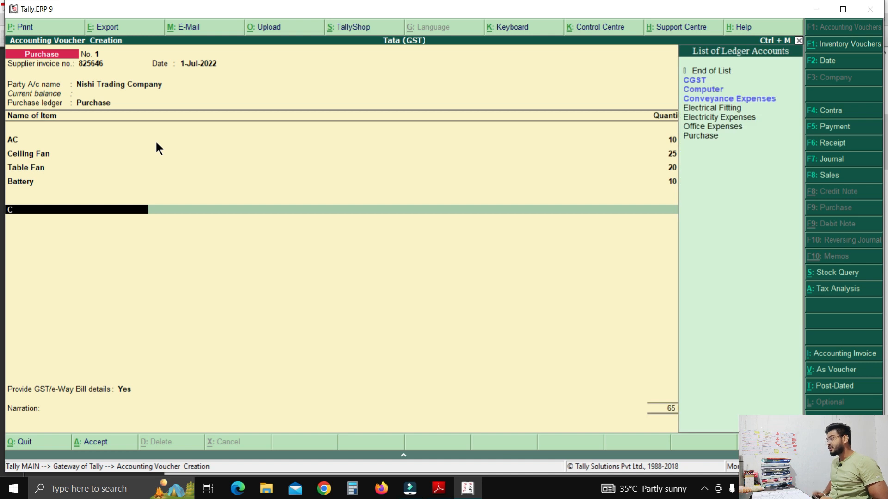
{"action": "type", "text": "G"}
{"action": "key", "text": "Return"}
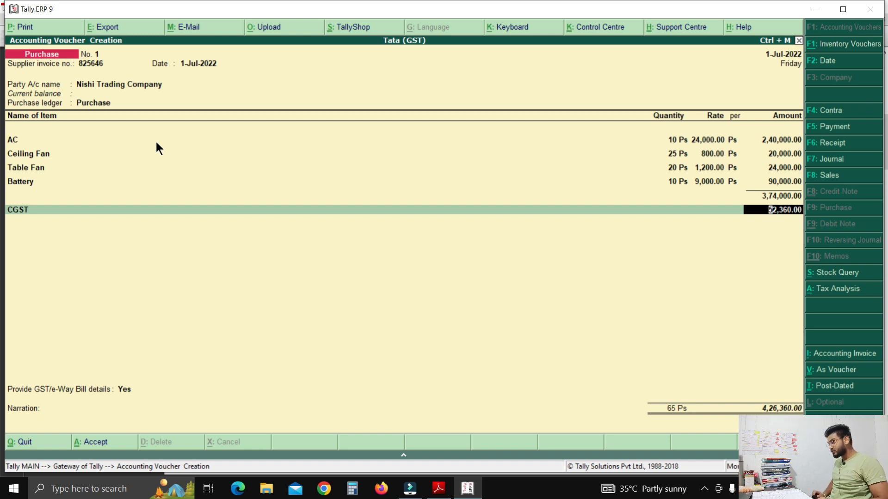
- Add the SGST ledger below CGST in the purchase voucher
{"action": "key", "text": "Return"}
{"action": "type", "text": "S"}
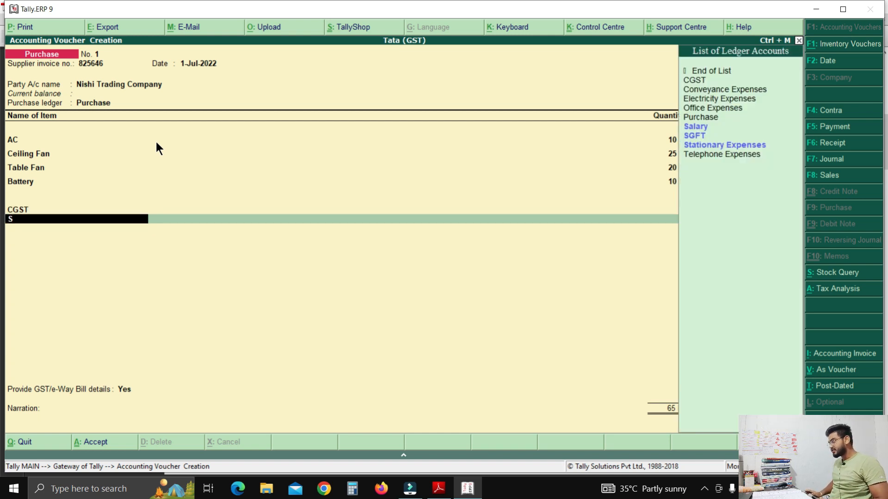
{"action": "type", "text": "G"}
{"action": "key", "text": "Return"}
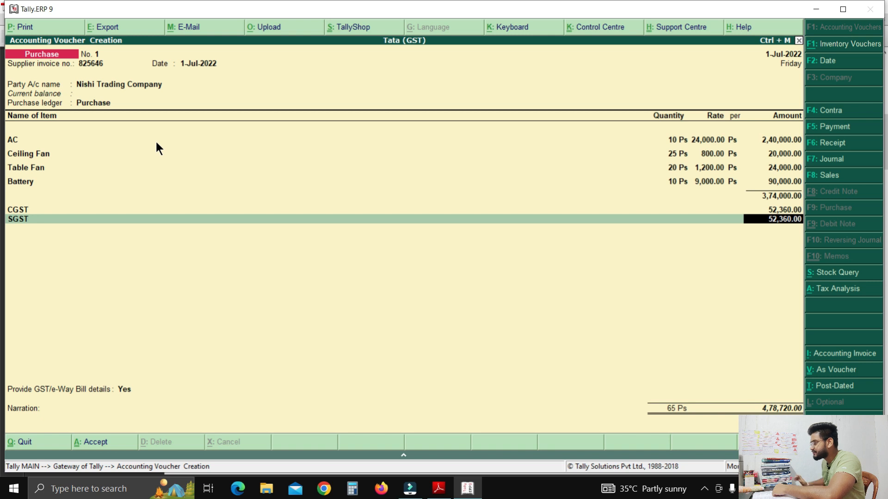
{"action": "key", "text": "Return"}
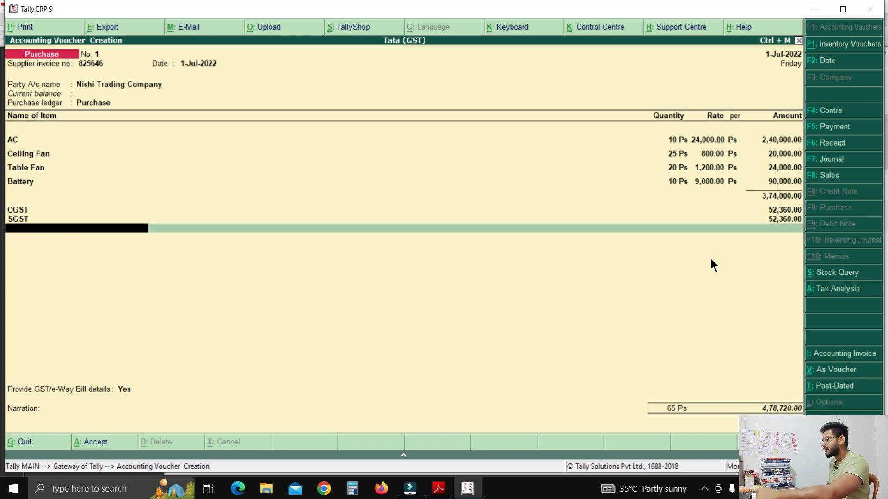
- Complete the e-Way Bill details with sub type Supply, mode Road and no transporter, leaving the remaining fields at their defaults
{"action": "key", "text": "Return"}
{"action": "key", "text": "Return"}
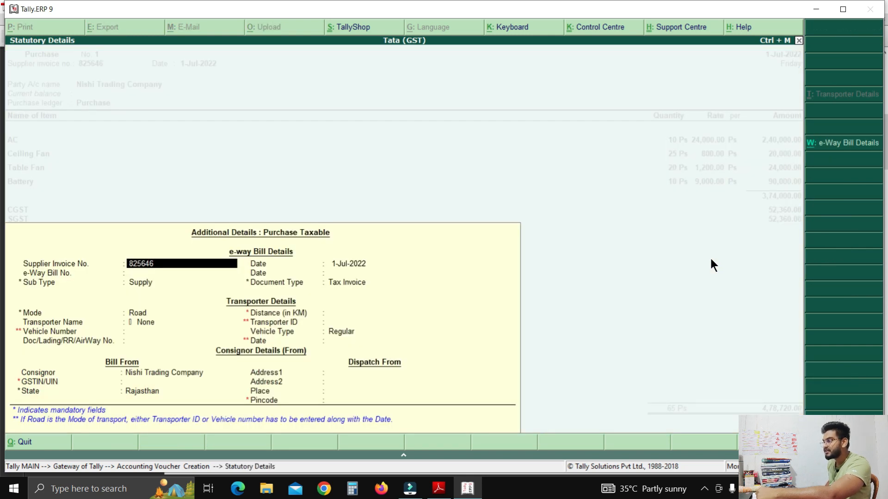
{"action": "key", "text": "Return"}
{"action": "key", "text": "Return"}
{"action": "key", "text": "Return"}
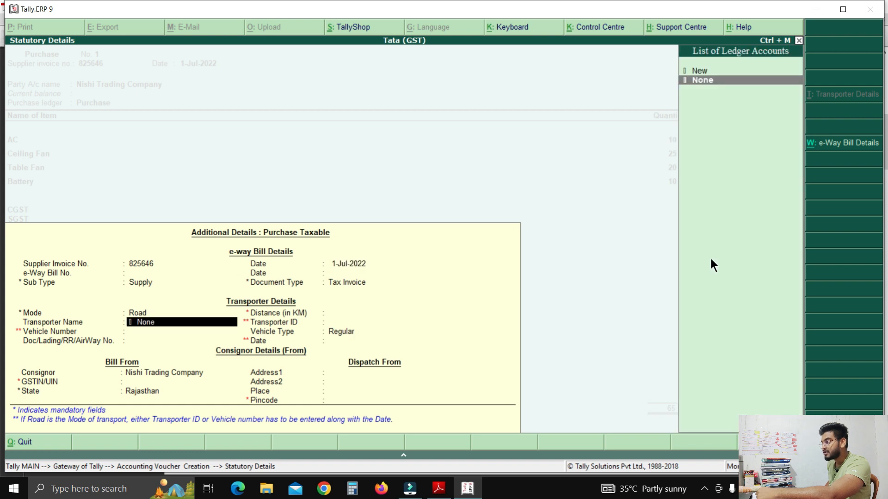
{"action": "key", "text": "Return"}
{"action": "key", "text": "Return"}
{"action": "key", "text": "Return"}
{"action": "key", "text": "Return"}
{"action": "key", "text": "Return"}
{"action": "key", "text": "Return"}
{"action": "key", "text": "Return"}
{"action": "key", "text": "Return"}
{"action": "key", "text": "Return"}
{"action": "key", "text": "Return"}
{"action": "key", "text": "Return"}
{"action": "key", "text": "Return"}
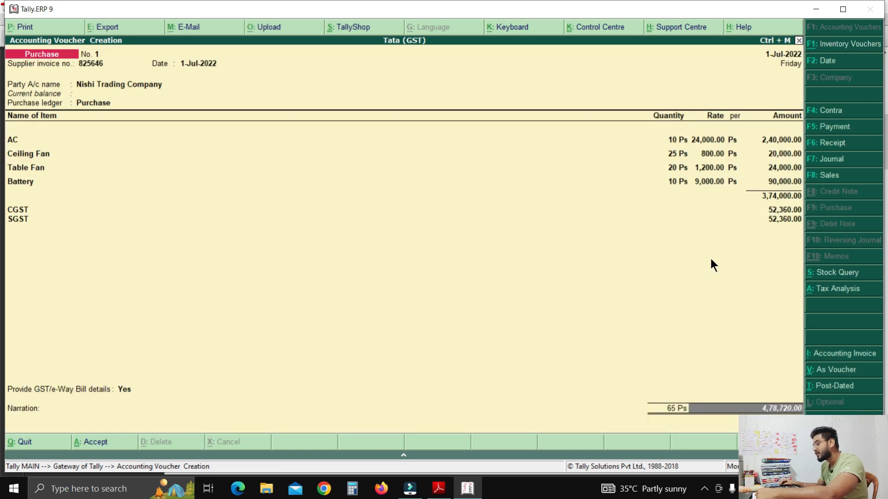
- Compare the purchase voucher total with question 1 in gst 4.pdf and save the voucher in Tally.ERP 9 without a narration
{"action": "left_click", "coordinate": [438, 488]}
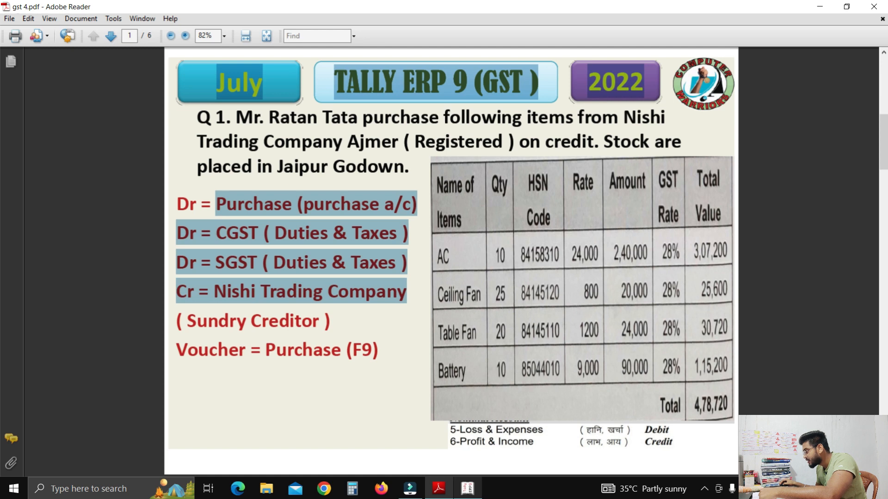
{"action": "left_click", "coordinate": [467, 488]}
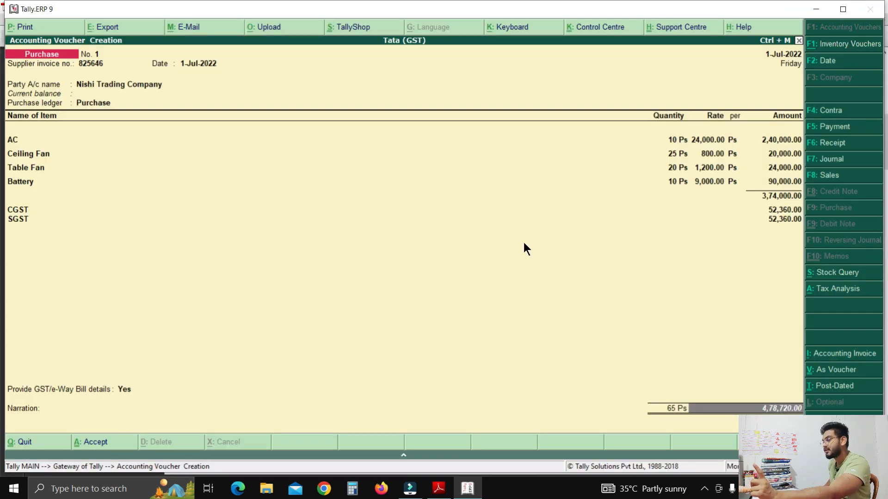
{"action": "key", "text": "Return"}
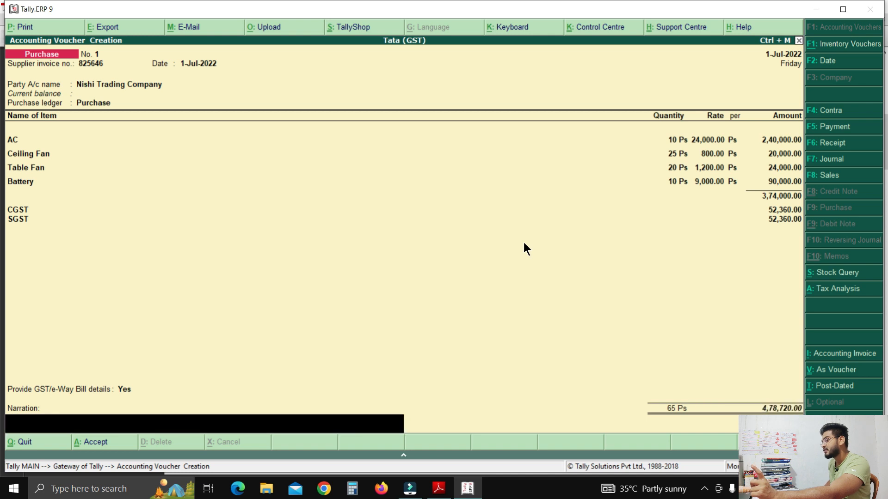
{"action": "key", "text": "Return"}
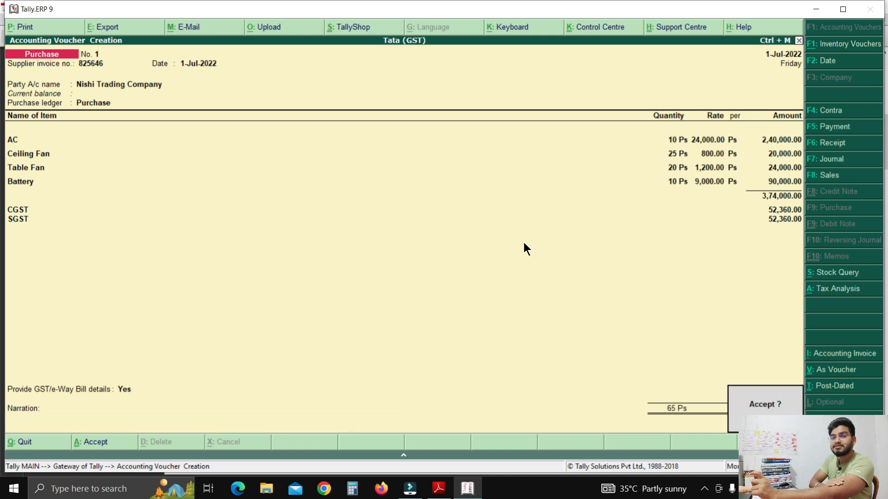
{"action": "key", "text": "Return"}
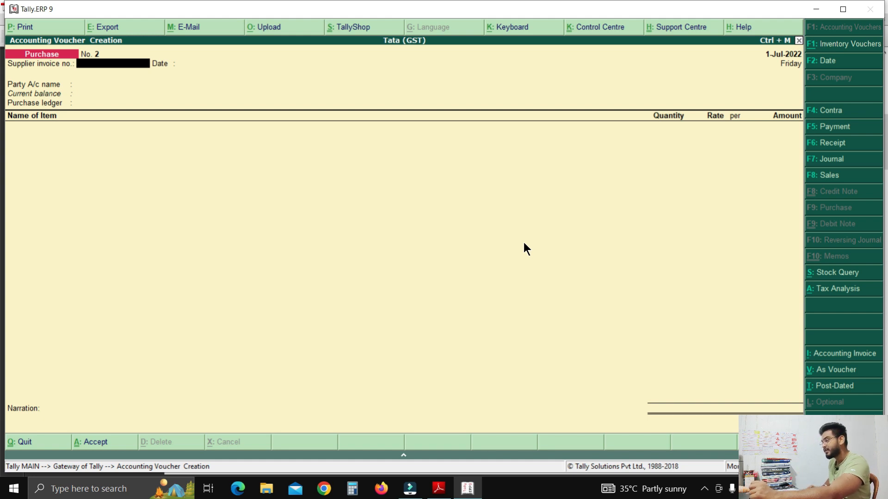
- Reopen the saved purchase voucher and print it to a PDF named bill 1 in Documents
{"action": "key", "text": "Page_Up"}
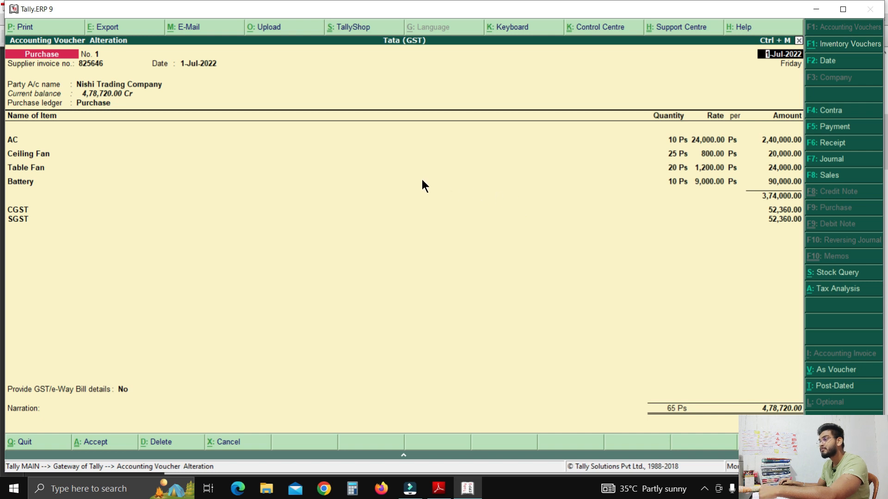
{"action": "left_click", "coordinate": [24, 27]}
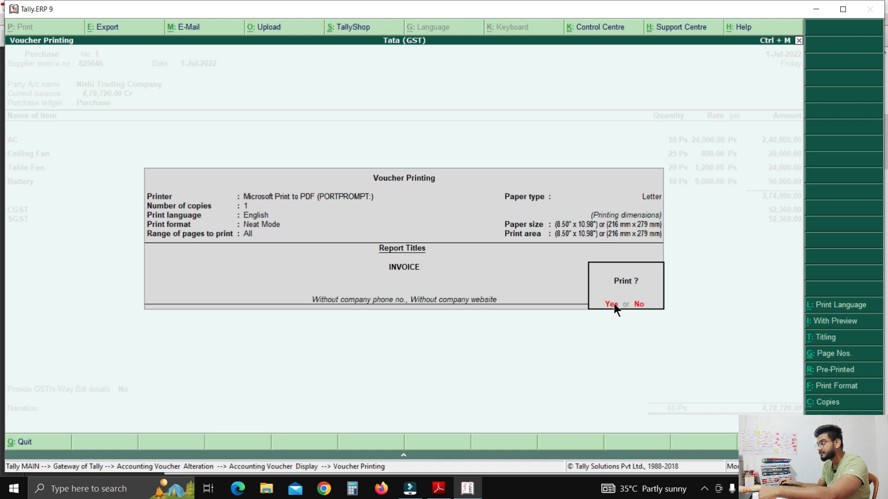
{"action": "left_click", "coordinate": [611, 304]}
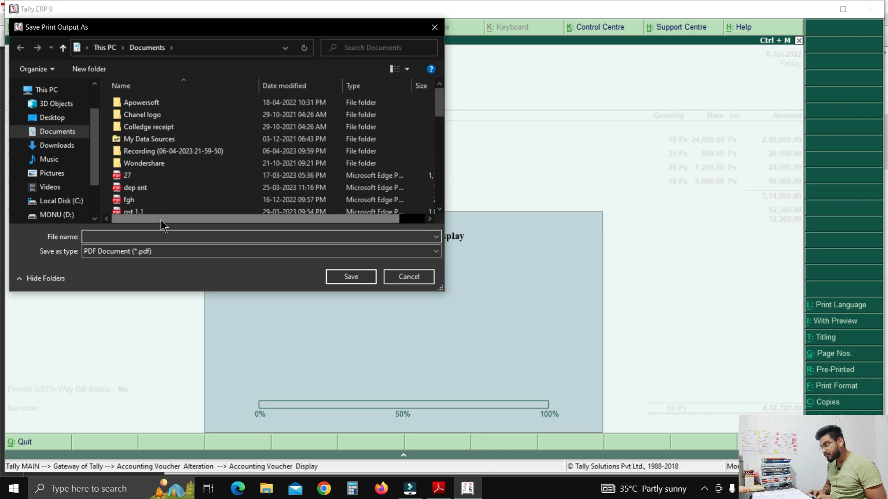
{"action": "type", "text": "bill 1"}
{"action": "left_click", "coordinate": [353, 283]}
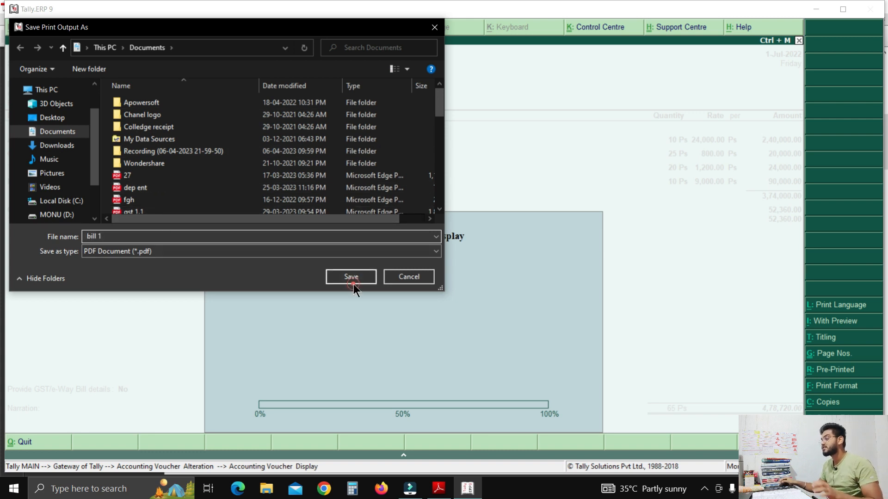
{"action": "left_click", "coordinate": [357, 279]}
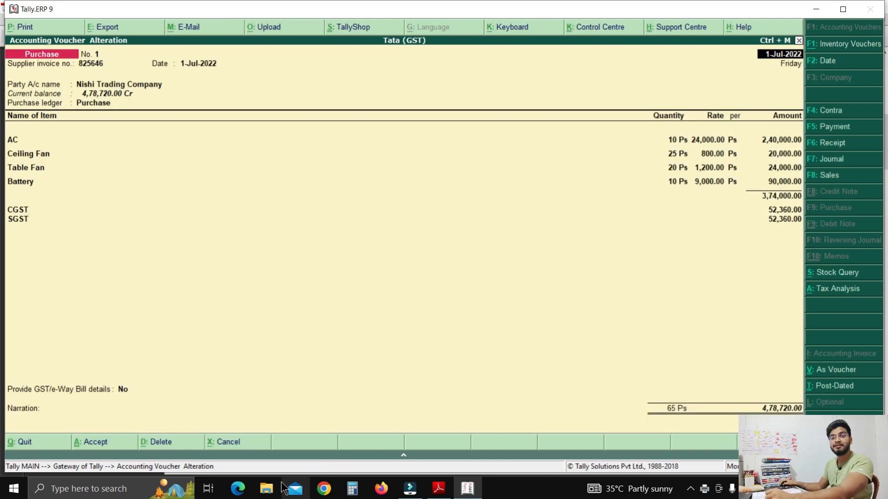
- Open the bill 1 PDF from the Documents folder, review the invoice in full screen and close it
{"action": "left_click", "coordinate": [268, 490]}
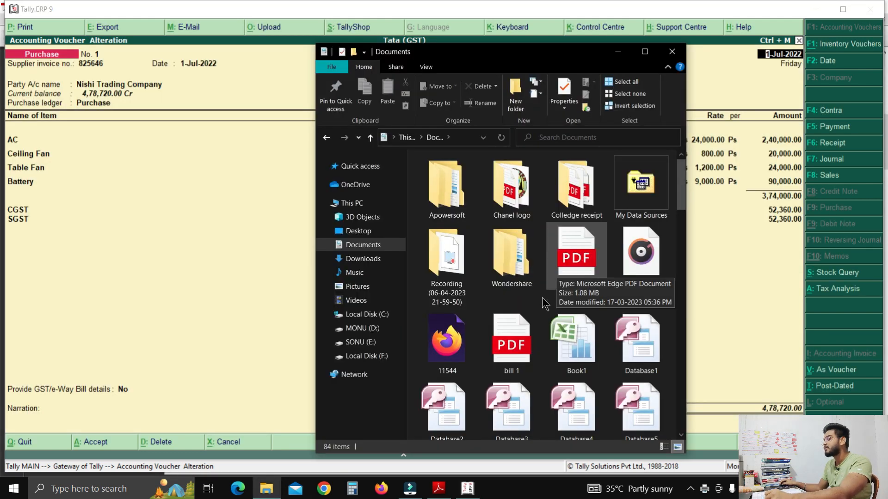
{"action": "left_click", "coordinate": [515, 332]}
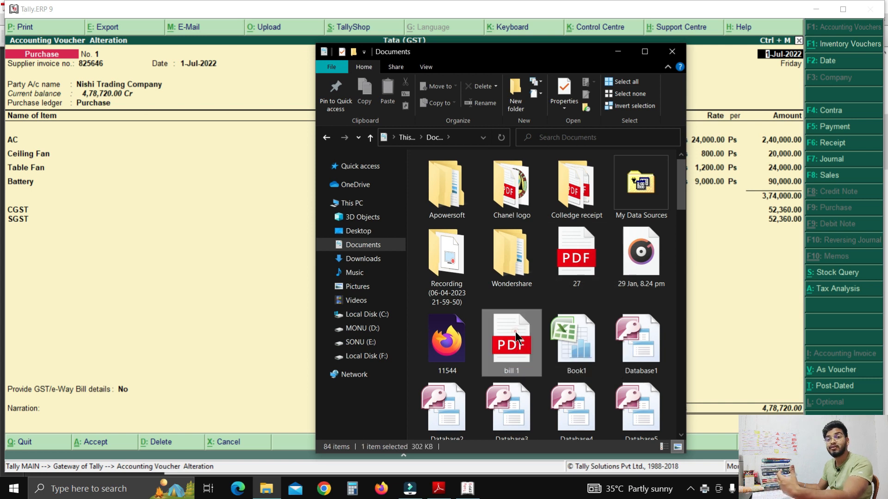
{"action": "double_click", "coordinate": [515, 332]}
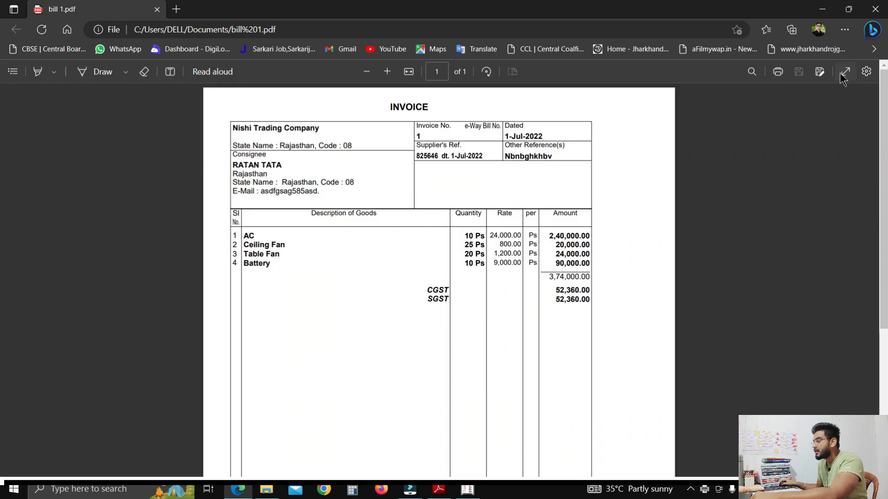
{"action": "left_click", "coordinate": [839, 73]}
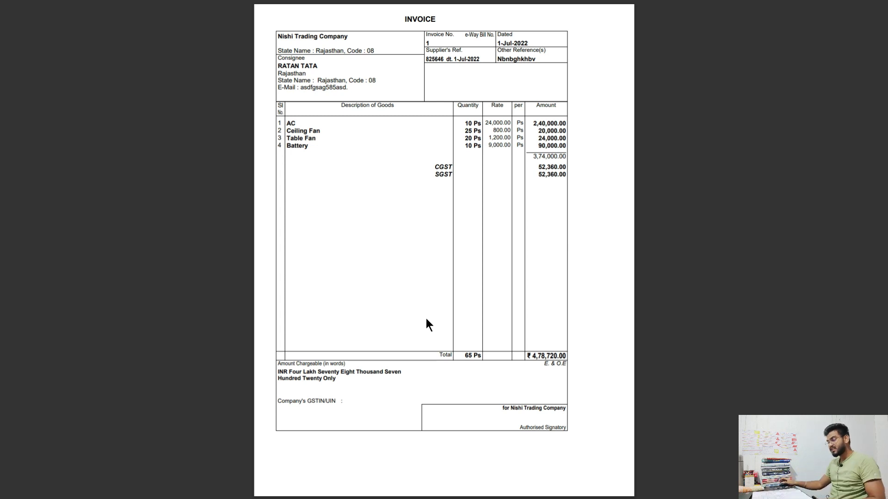
{"action": "key", "text": "F11"}
{"action": "left_click", "coordinate": [879, 6]}
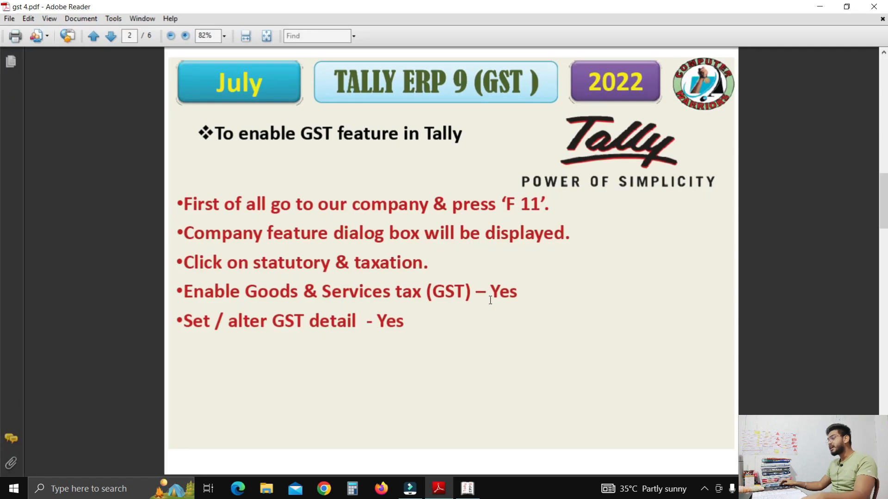
- Read question 2 in gst 4.pdf and start a payment voucher in Tally.ERP 9 that debits Rent with 5,000
{"action": "scroll", "coordinate": [490, 307], "scroll_direction": "down", "scroll_amount": 1}
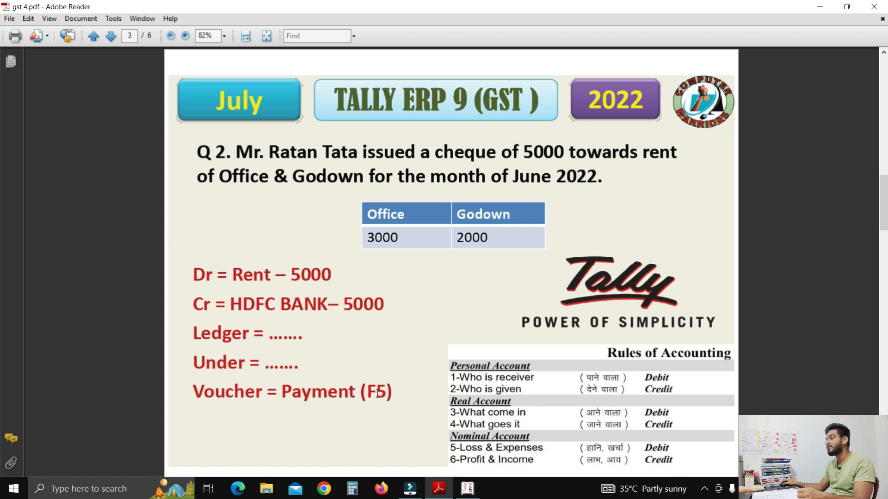
{"action": "left_click", "coordinate": [467, 488]}
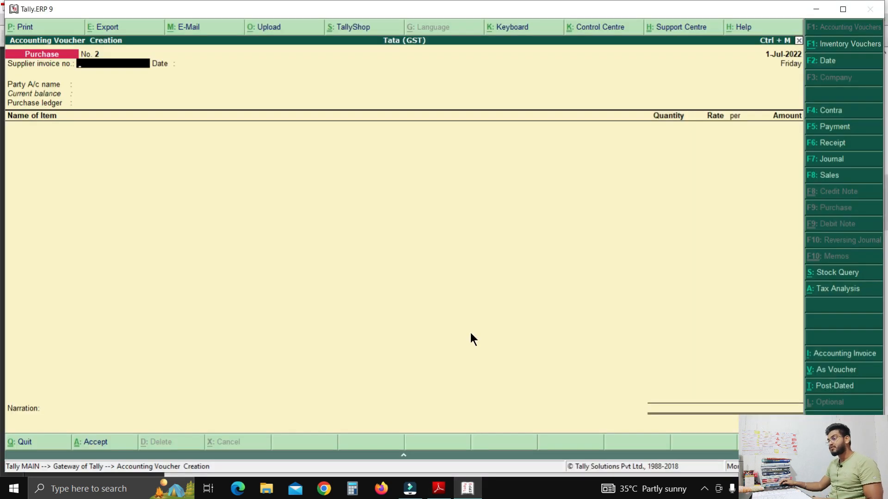
{"action": "key", "text": "F5"}
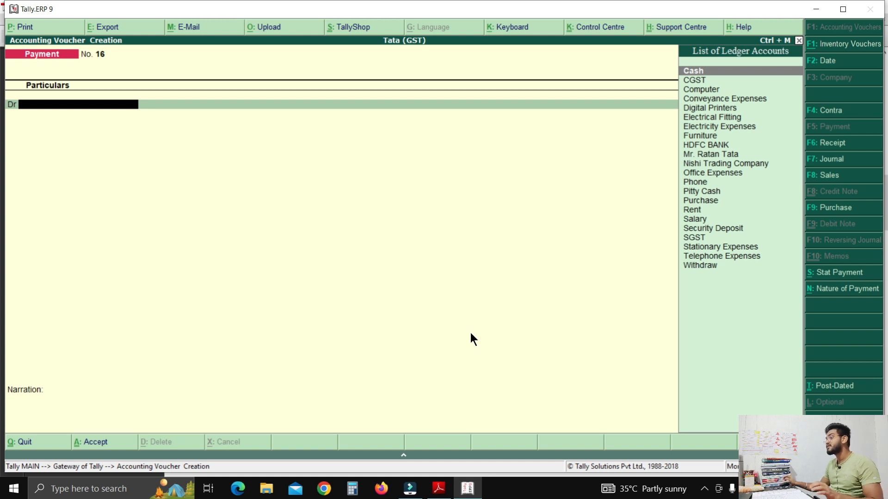
{"action": "type", "text": "R"}
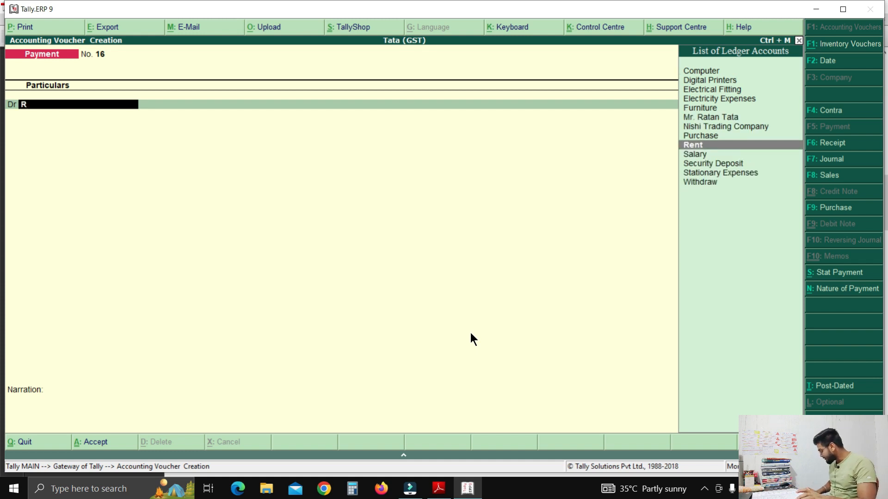
{"action": "key", "text": "Return"}
{"action": "type", "text": "5000"}
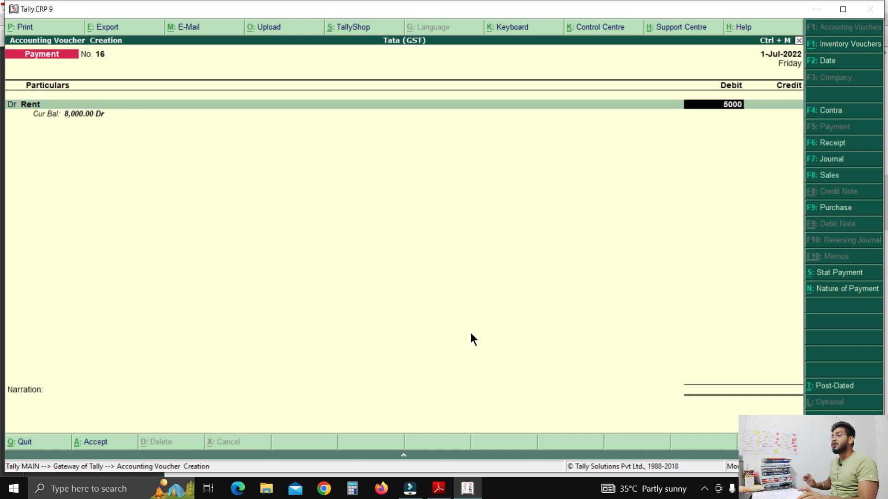
{"action": "key", "text": "Return"}
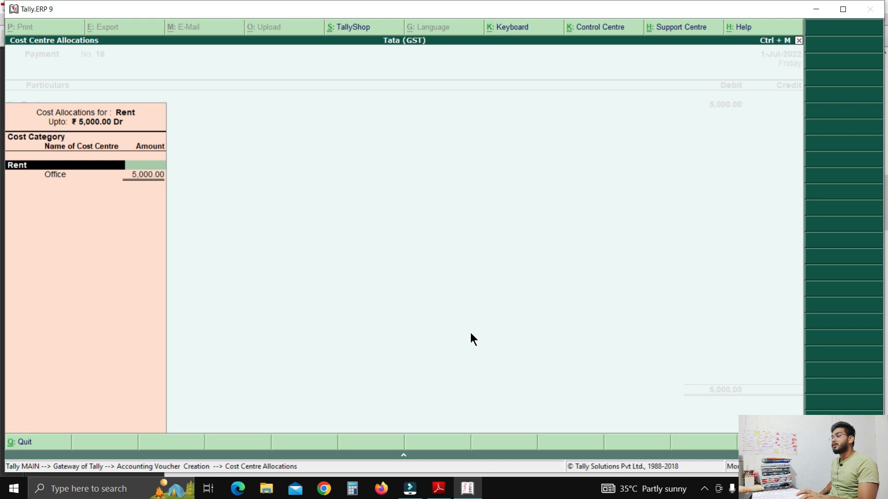
- Allocate 200 of the rent to the Office cost centre and the remainder to Godown
{"action": "key", "text": "Return"}
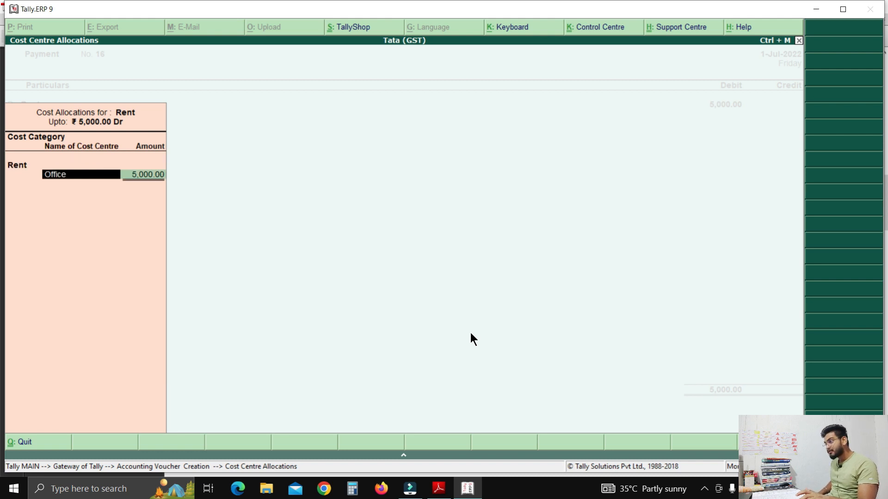
{"action": "key", "text": "Return"}
{"action": "type", "text": "200"}
{"action": "key", "text": "Return"}
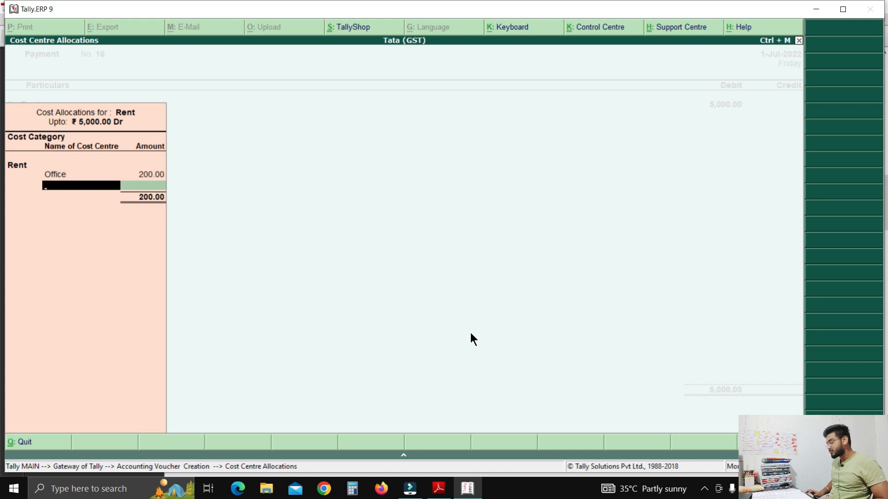
{"action": "type", "text": "g"}
{"action": "key", "text": "Return"}
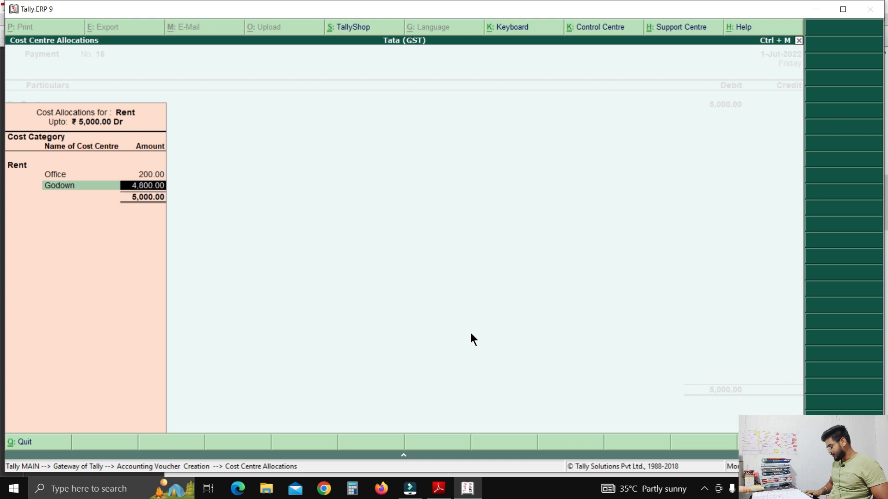
- Correct the rent's cost centre allocation to 3,000 for Office and 2,000 for Godown
{"action": "key", "text": "Up"}
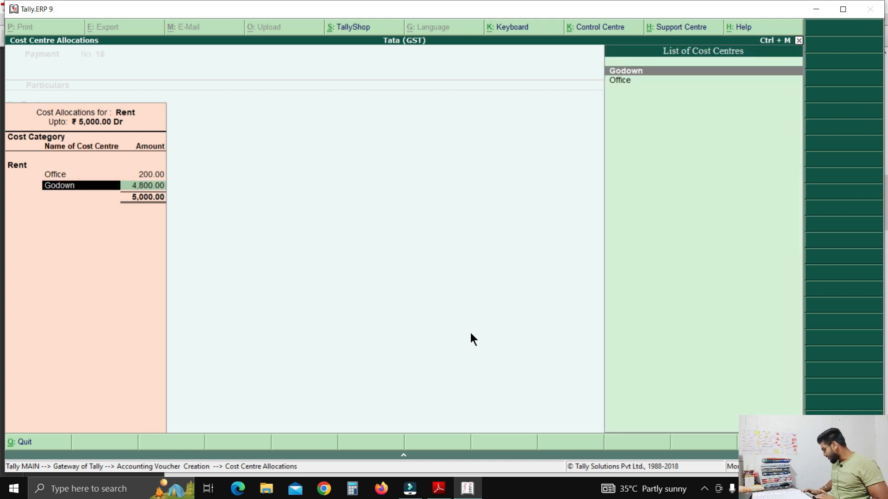
{"action": "key", "text": "Up"}
{"action": "type", "text": "3,00"}
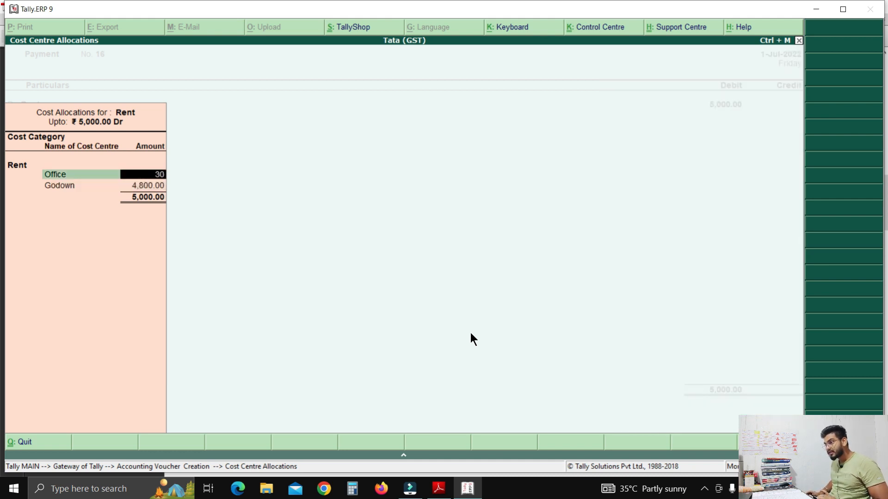
{"action": "type", "text": "0"}
{"action": "key", "text": "Return"}
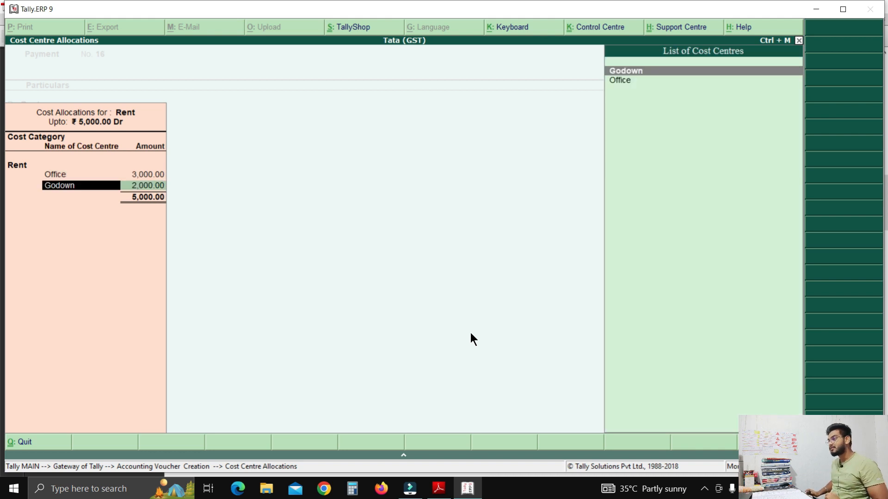
{"action": "key", "text": "Return"}
{"action": "key", "text": "Return"}
- Credit HDFC BANK with 5,000 in the payment voucher
{"action": "key", "text": "Return"}
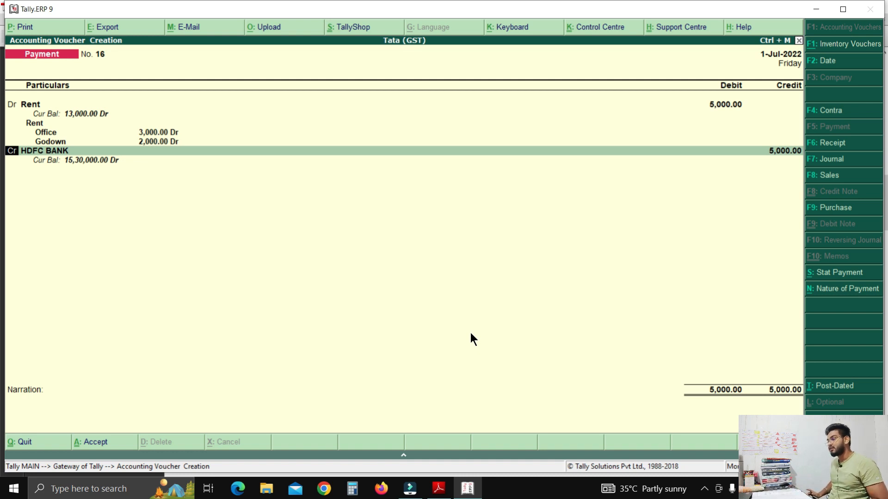
{"action": "key", "text": "Return"}
{"action": "key", "text": "Return"}
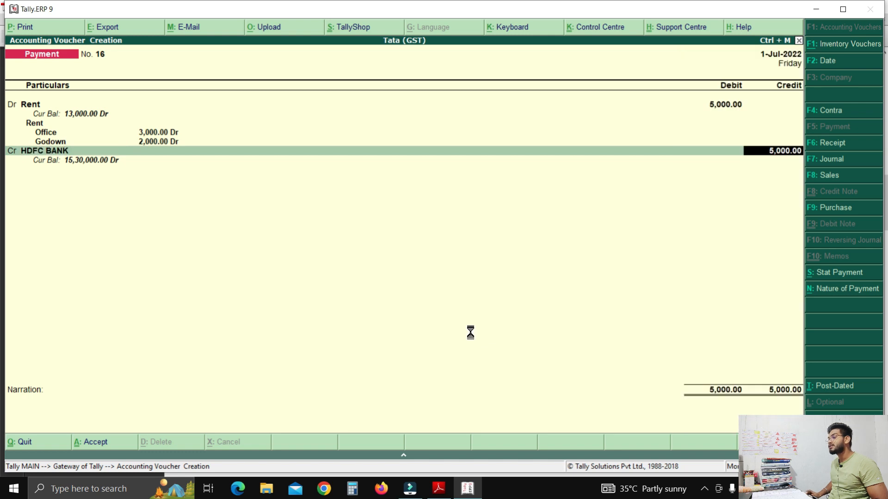
- Finish the rent payment voucher with the narration left blank and save it
{"action": "key", "text": "Return"}
{"action": "key", "text": "Return"}
{"action": "key", "text": "Return"}
{"action": "key", "text": "Return"}
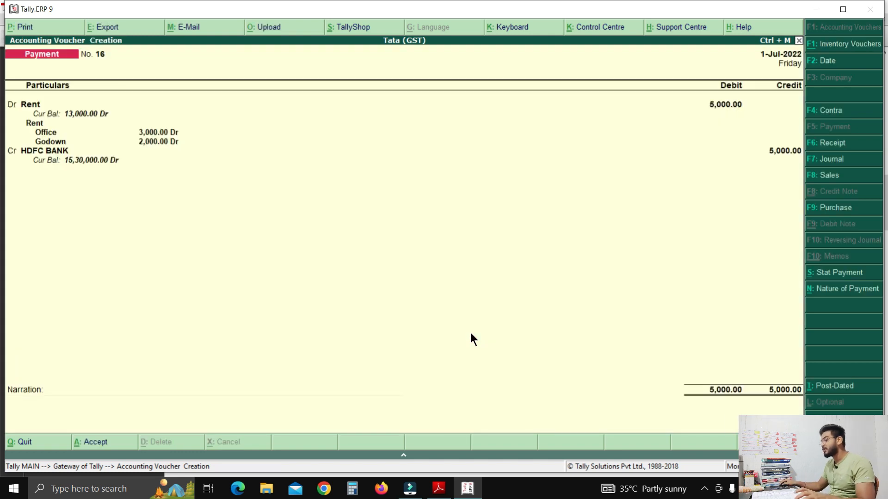
{"action": "key", "text": "Return"}
{"action": "key", "text": "Return"}
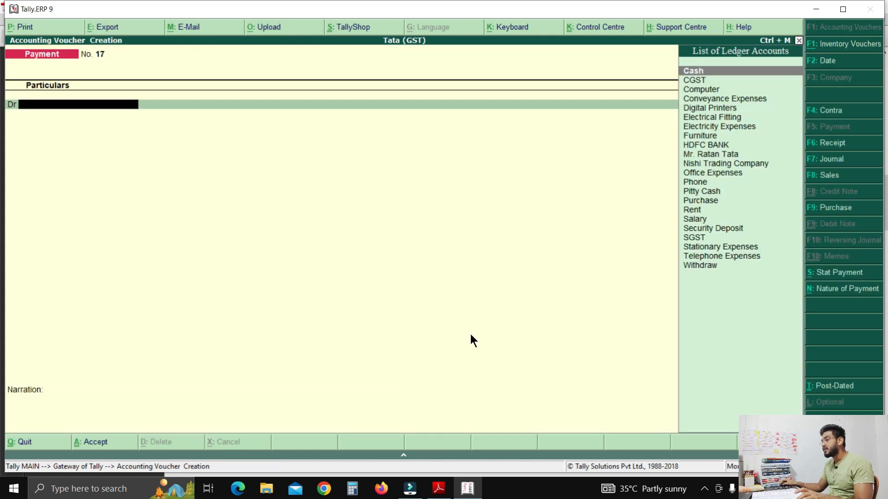
- Read question 3 in gst 4.pdf and debit Telephone Expenses with 700 in the new payment voucher in Tally.ERP 9
{"action": "left_click", "coordinate": [438, 489]}
{"action": "scroll", "coordinate": [512, 252], "scroll_direction": "down", "scroll_amount": 1}
{"action": "scroll", "coordinate": [512, 252], "scroll_direction": "down", "scroll_amount": 3}
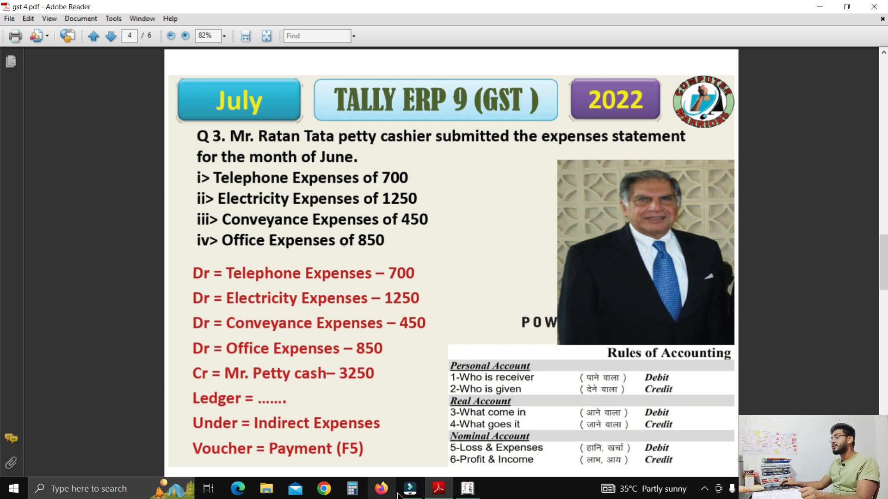
{"action": "left_click", "coordinate": [467, 489]}
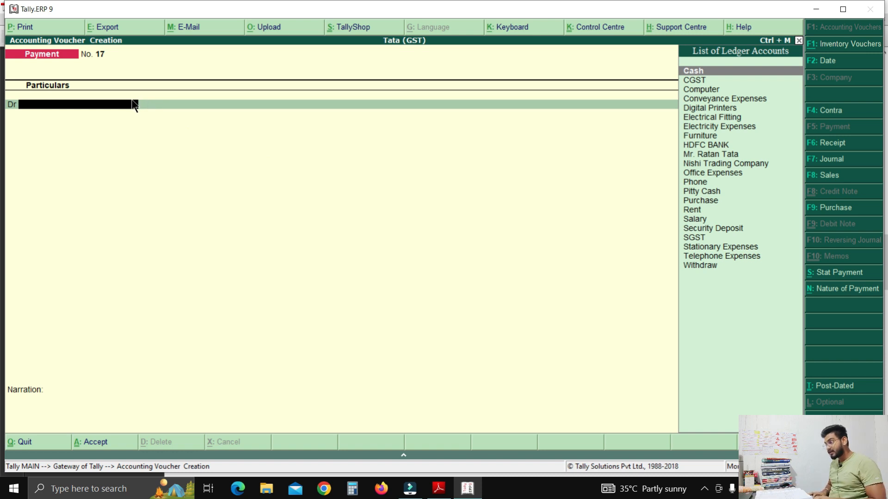
{"action": "type", "text": "T"}
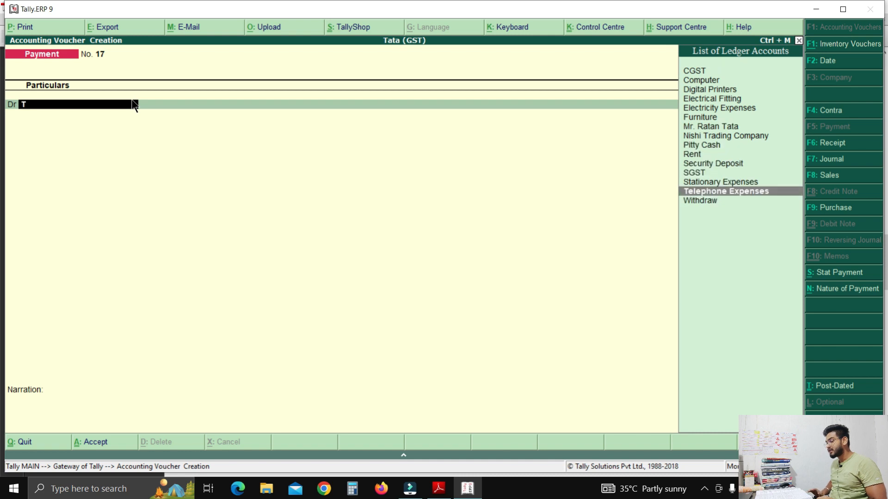
{"action": "key", "text": "Return"}
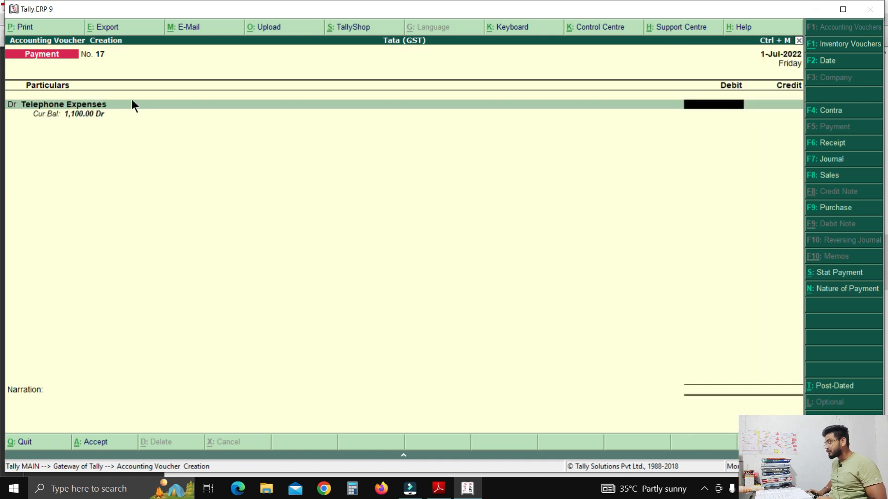
{"action": "type", "text": "7000"}
{"action": "key", "text": "BackSpace"}
{"action": "key", "text": "Return"}
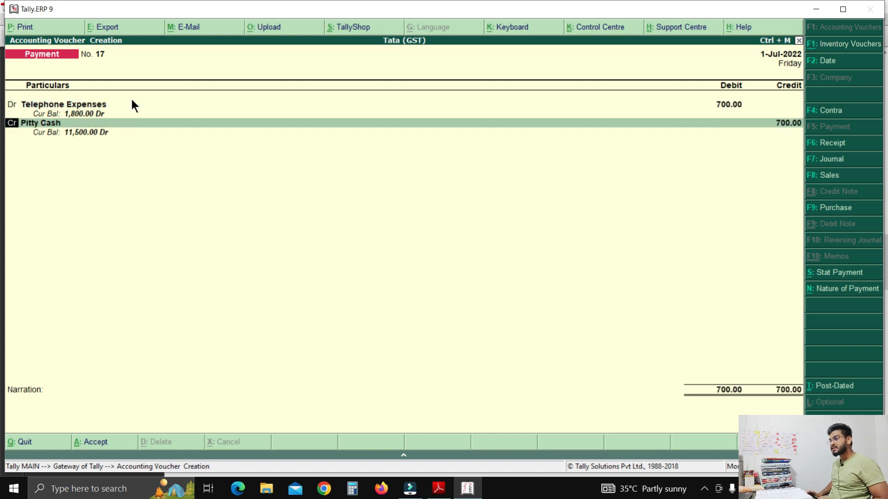
- Change the voucher's second entry to a debit of 1,250 for Electricity Expenses
{"action": "type", "text": "d"}
{"action": "key", "text": "Return"}
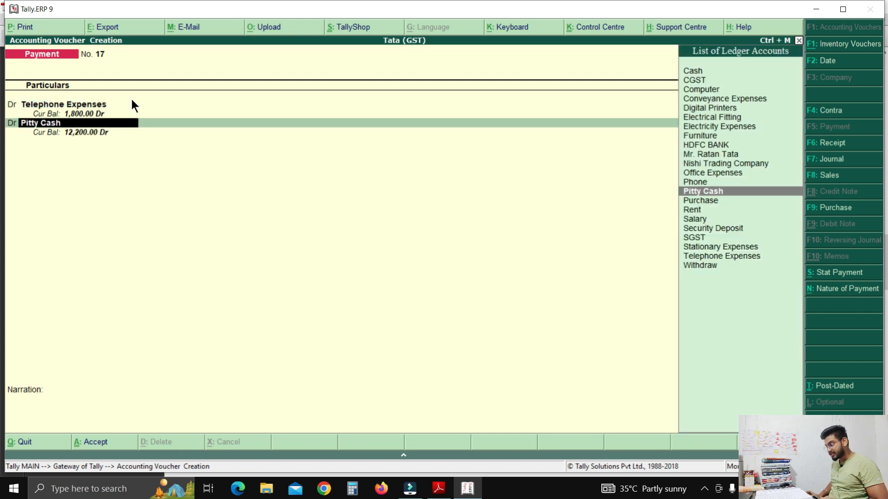
{"action": "type", "text": "E"}
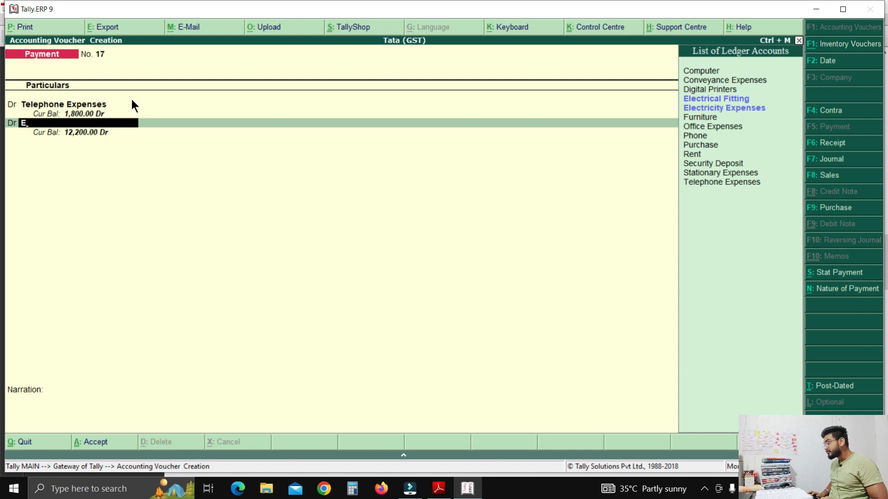
{"action": "key", "text": "Down"}
{"action": "key", "text": "Return"}
{"action": "type", "text": "1,250"}
{"action": "key", "text": "Return"}
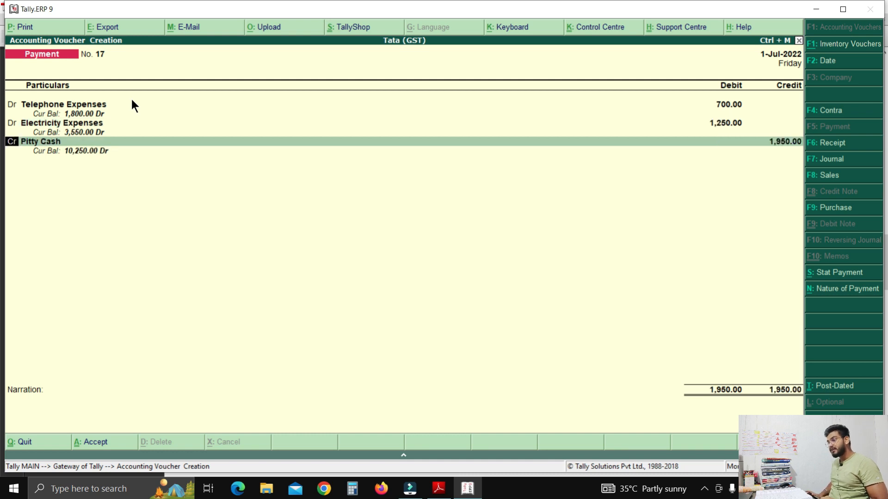
- Make the voucher's third entry a debit of 450 for Conveyance Expenses
{"action": "type", "text": "d"}
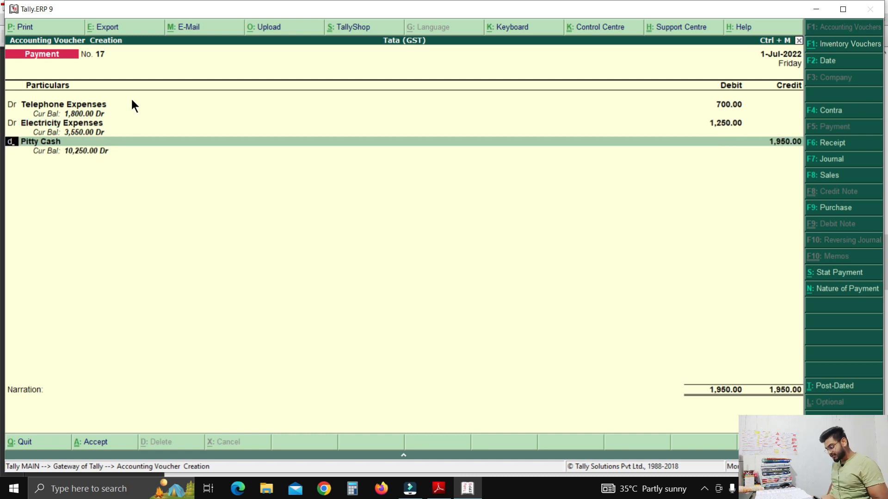
{"action": "key", "text": "Return"}
{"action": "type", "text": "c"}
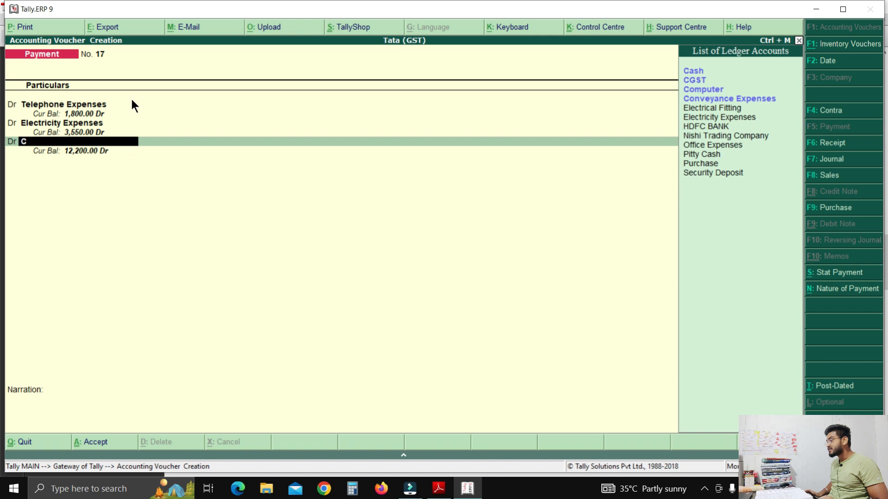
{"action": "type", "text": "on"}
{"action": "key", "text": "Return"}
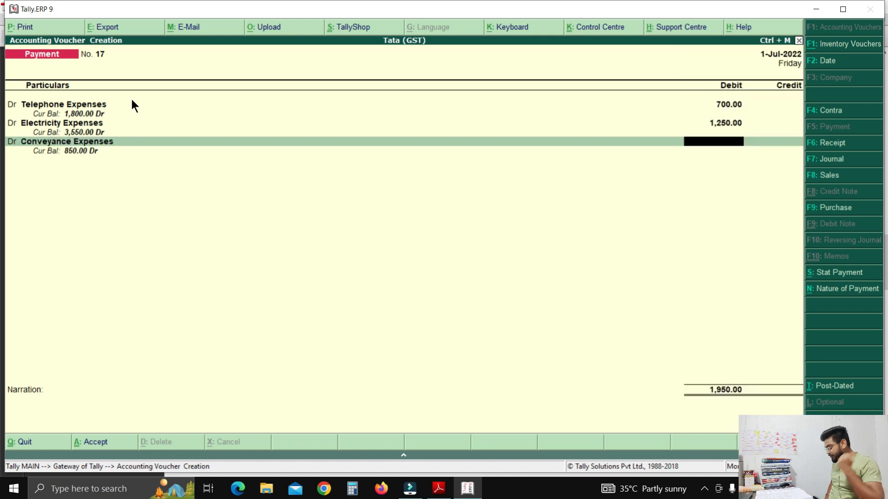
{"action": "type", "text": "450"}
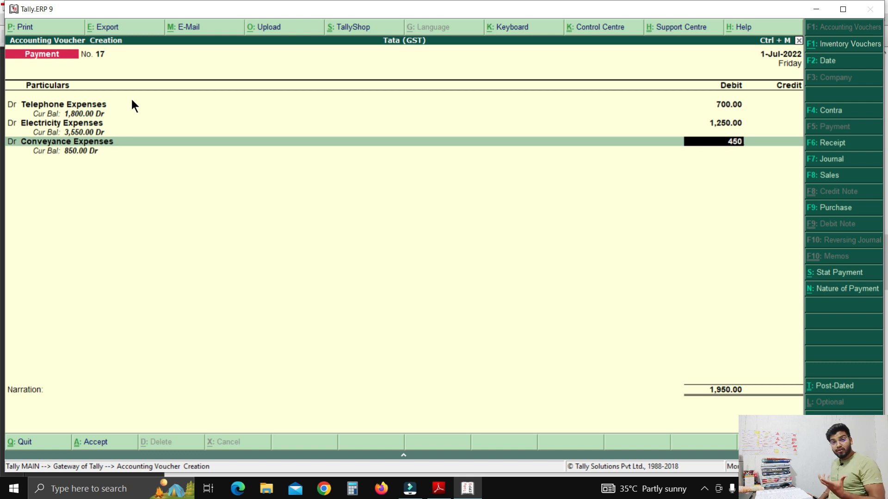
{"action": "key", "text": "Return"}
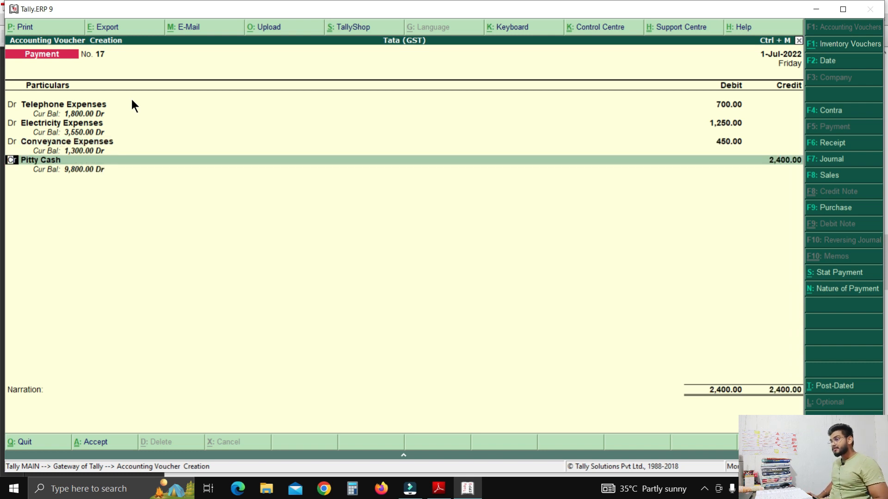
- Make the voucher's fourth entry a debit of 850 for Office Expenses
{"action": "type", "text": "d"}
{"action": "key", "text": "Return"}
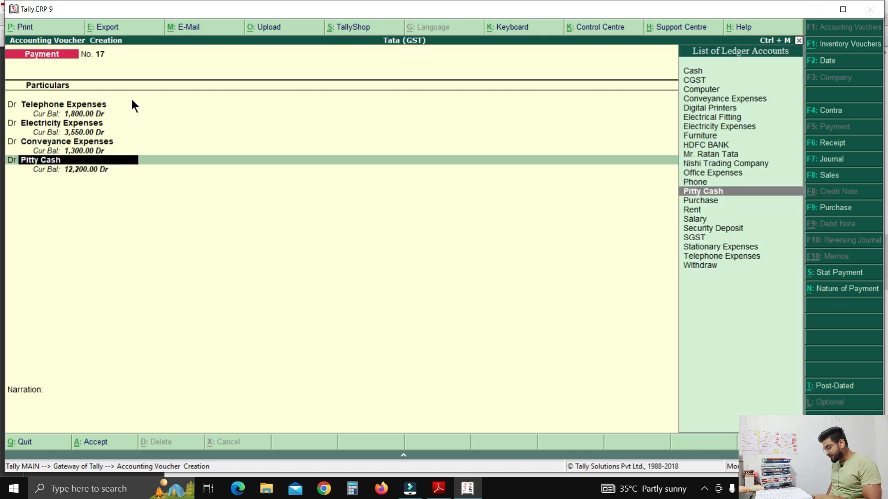
{"action": "type", "text": "o"}
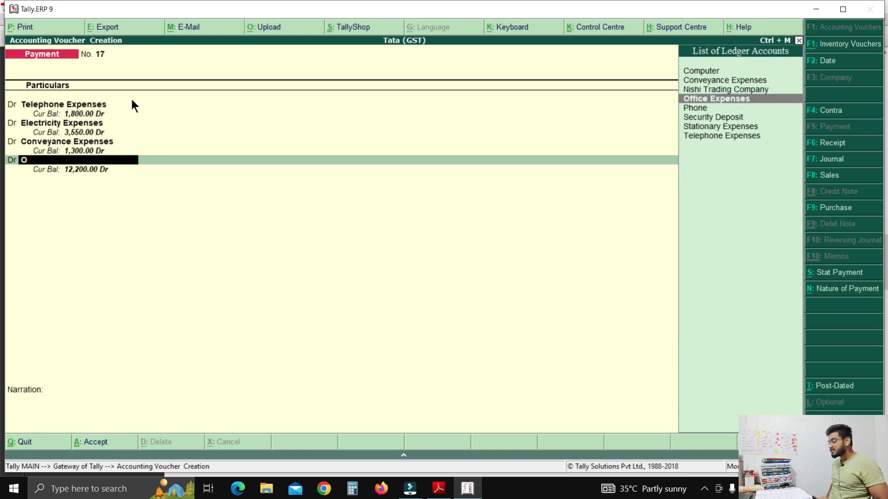
{"action": "key", "text": "Return"}
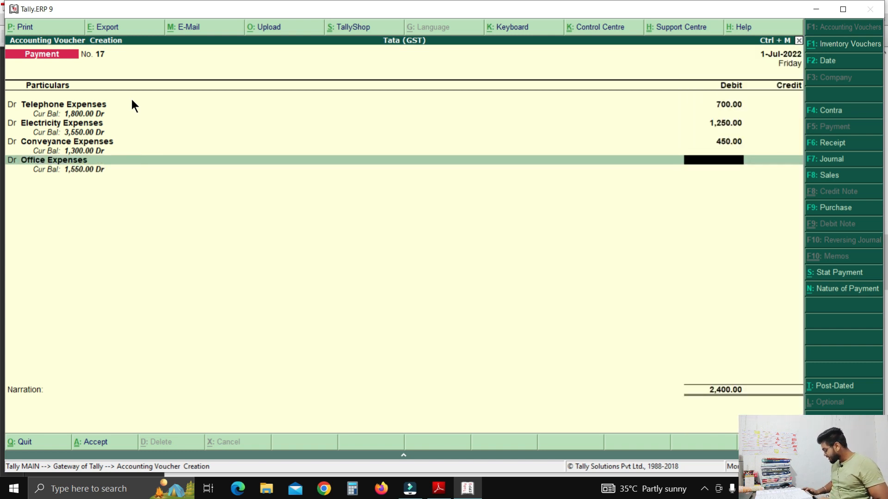
{"action": "type", "text": "850"}
{"action": "key", "text": "Return"}
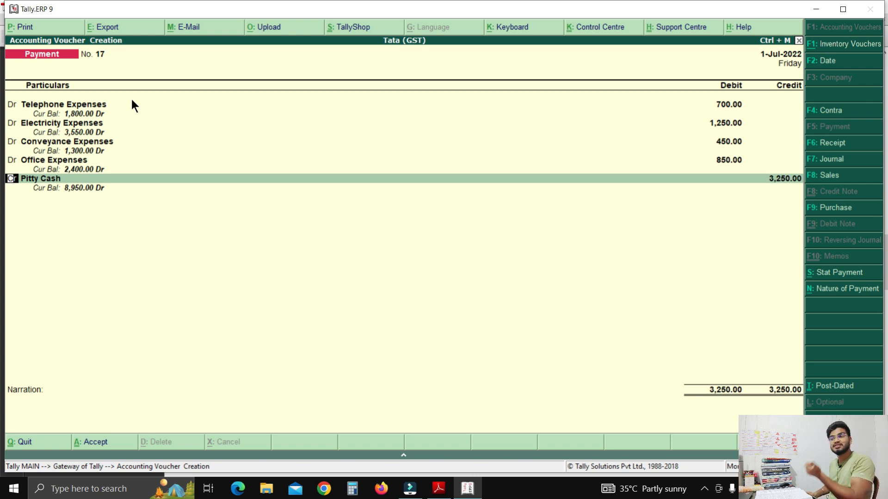
- Credit Pitty Cash with 3,250 and save the petty expenses payment voucher without a narration
{"action": "key", "text": "Return"}
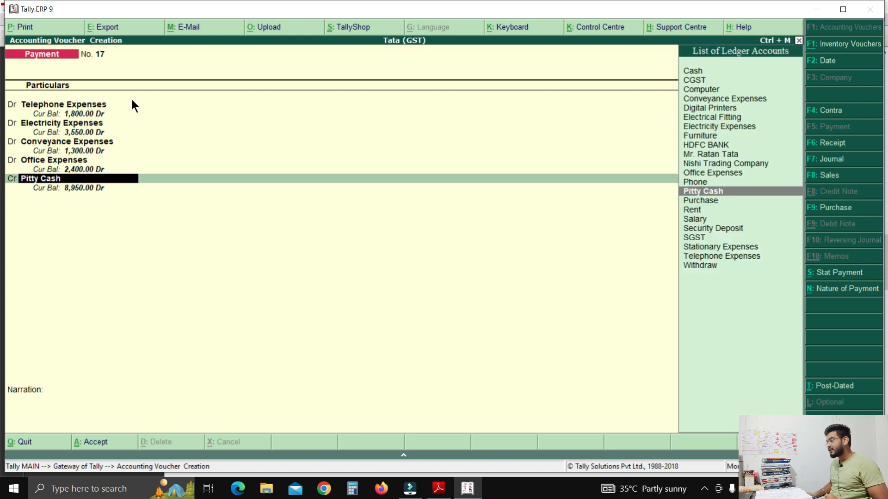
{"action": "key", "text": "Return"}
{"action": "key", "text": "Return"}
{"action": "key", "text": "Return"}
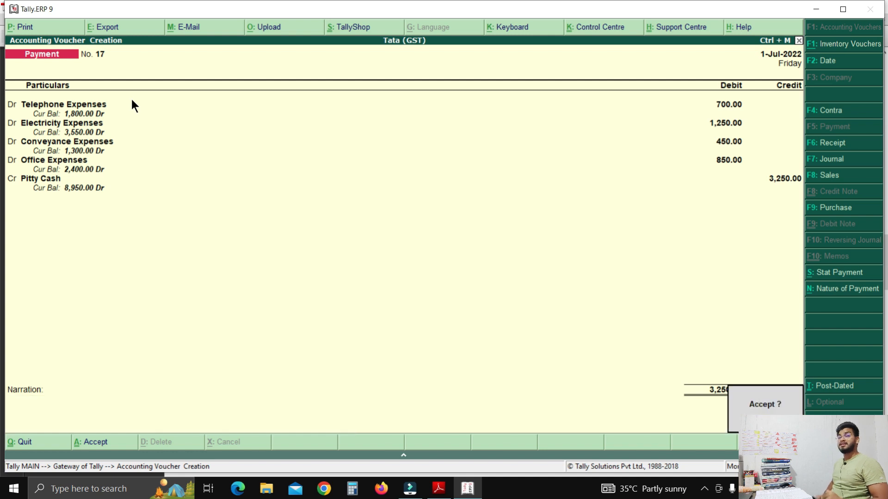
{"action": "key", "text": "Return"}
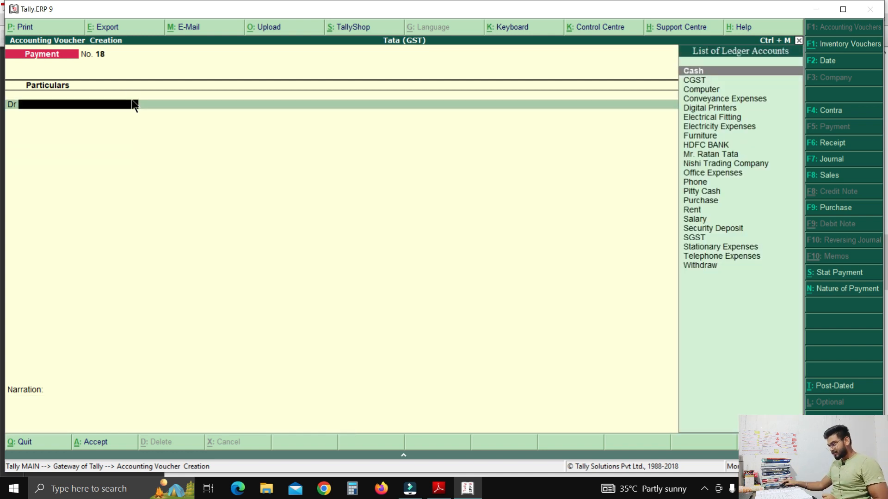
- Read question 4 in gst 4.pdf and debit Salary with 13,500 in the new payment voucher in Tally.ERP 9
{"action": "left_click", "coordinate": [438, 488]}
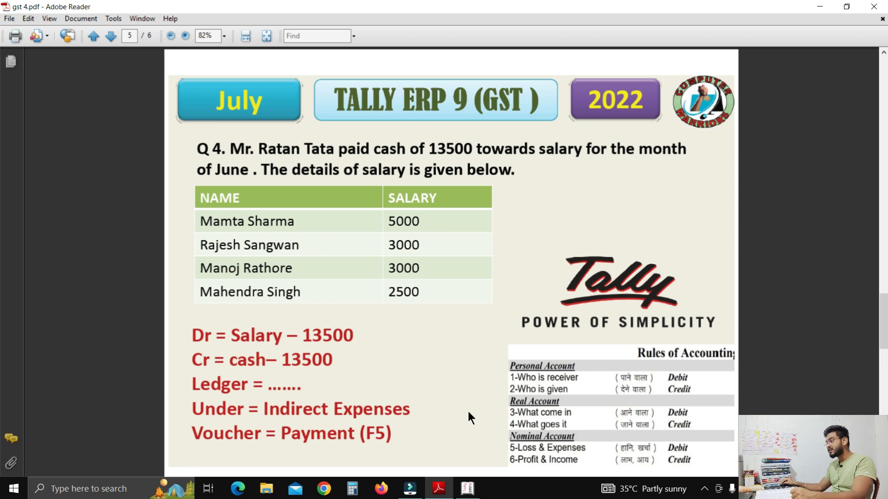
{"action": "left_click", "coordinate": [467, 489]}
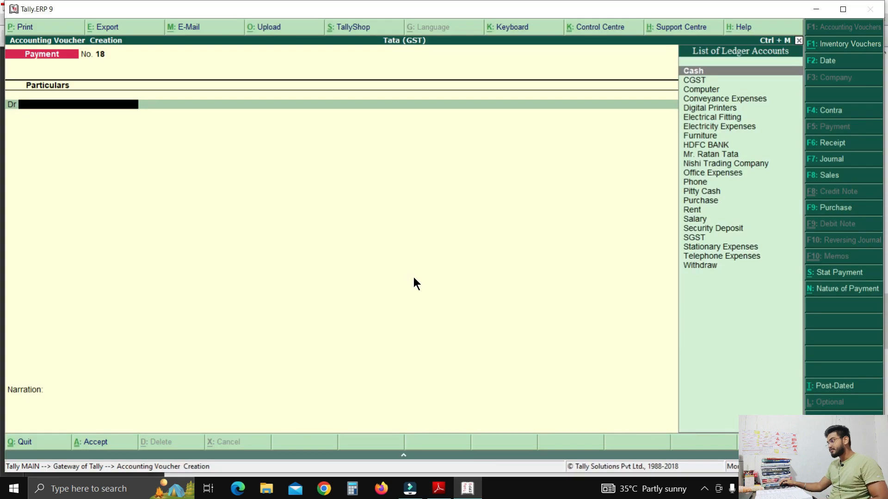
{"action": "type", "text": "S"}
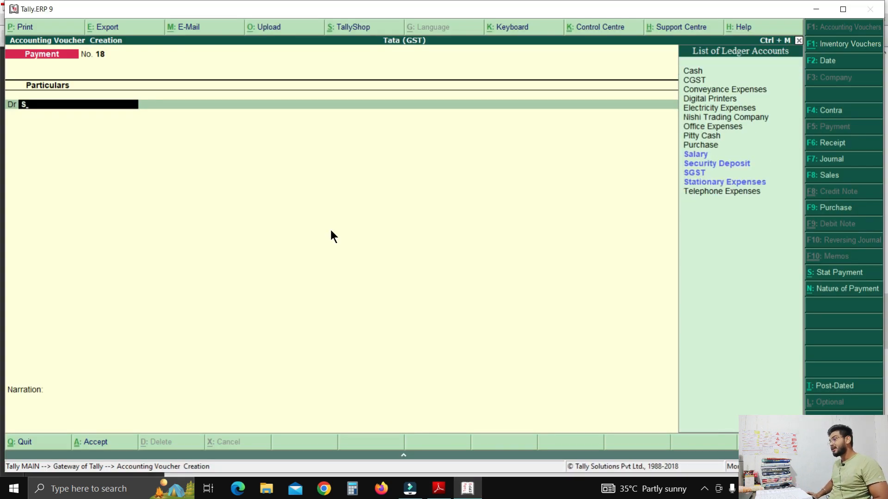
{"action": "key", "text": "Return"}
{"action": "type", "text": "13500"}
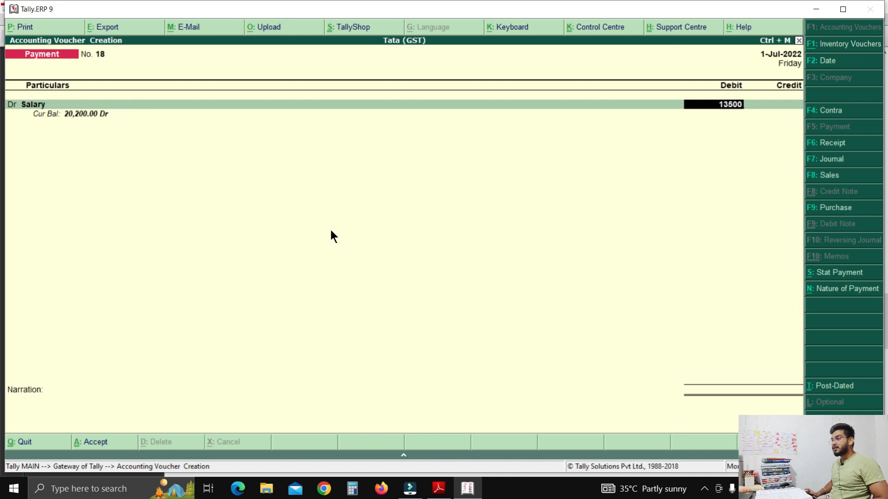
{"action": "key", "text": "Return"}
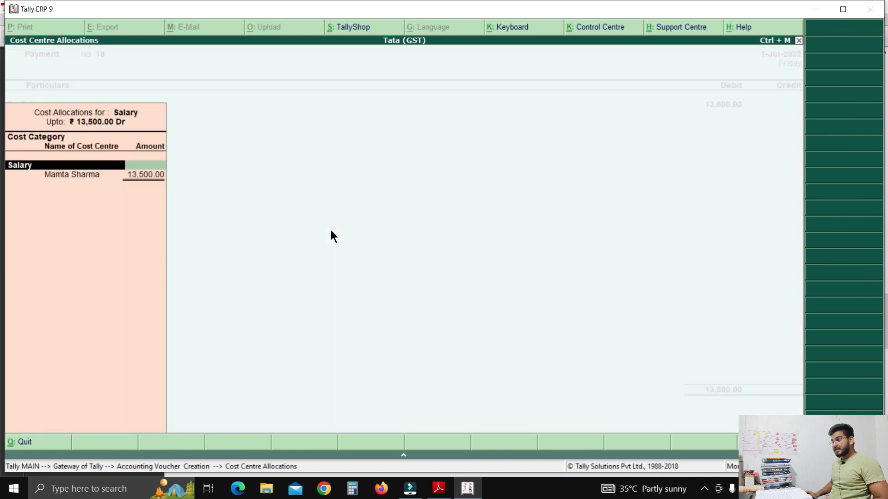
- Under the Salary cost category, allocate 5,000 to the first employee in the question's salary table
{"action": "key", "text": "Return"}
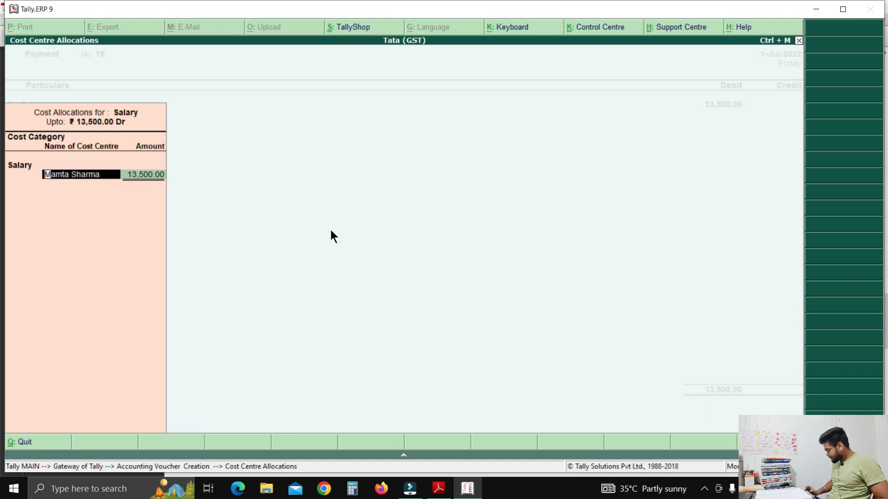
{"action": "type", "text": "ma"}
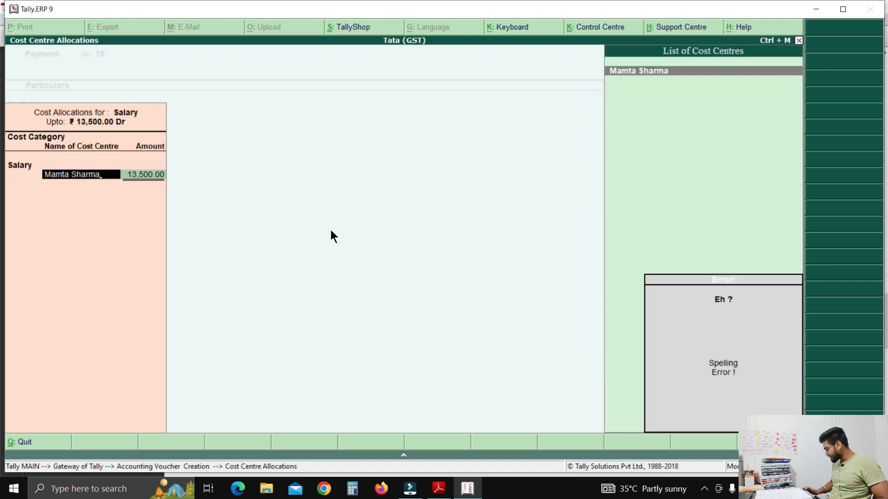
{"action": "key", "text": "Return"}
{"action": "type", "text": "5,000"}
{"action": "key", "text": "Return"}
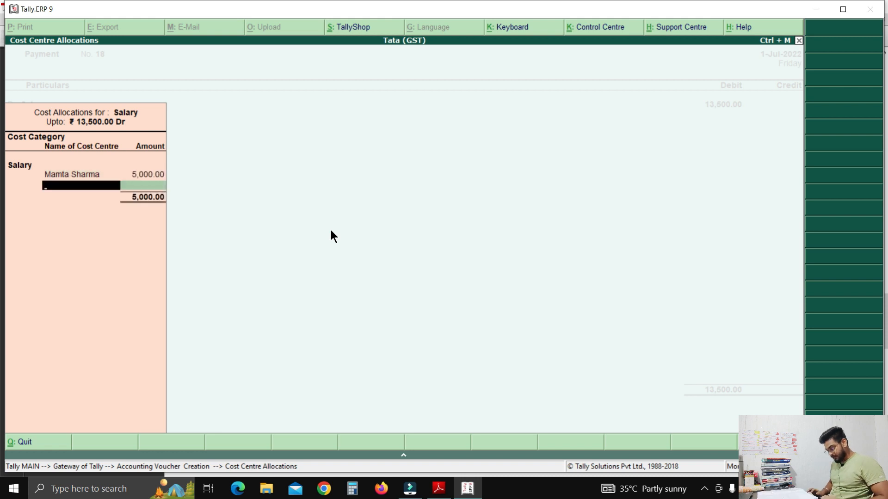
- Allocate 3,000 of the salary to the cost centre of the second employee in the question's table
{"action": "type", "text": "R"}
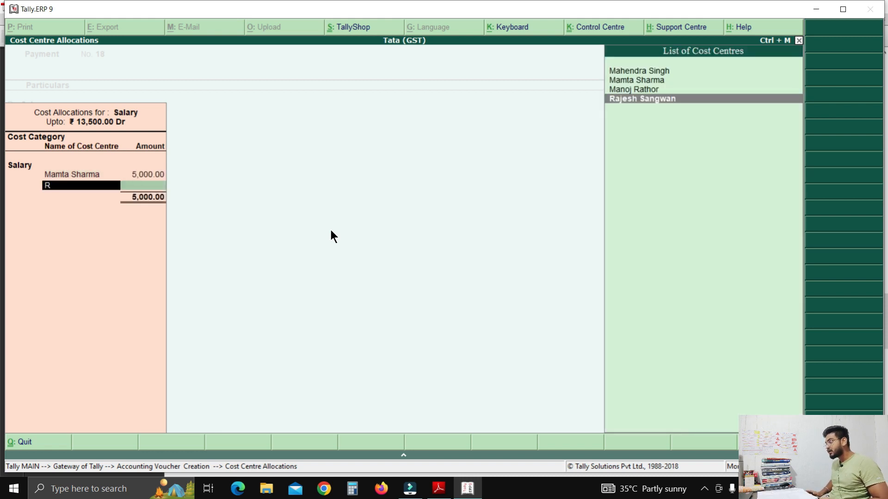
{"action": "key", "text": "Return"}
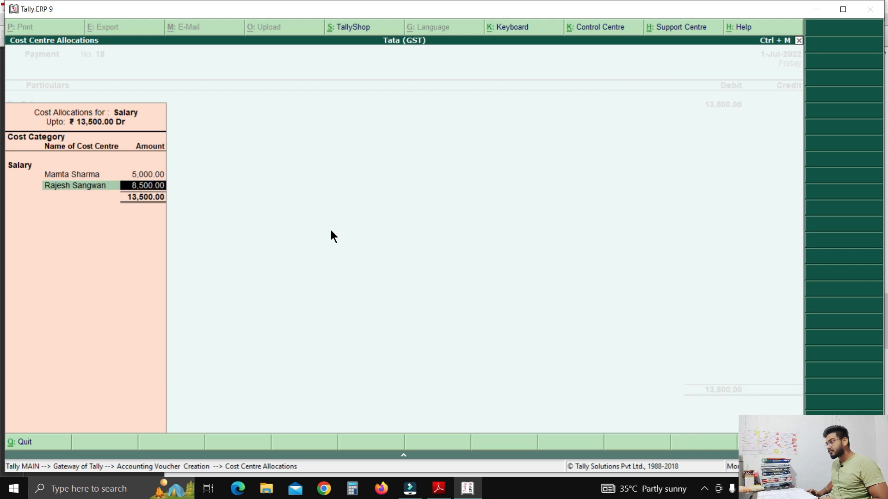
{"action": "type", "text": "3,00"}
{"action": "type", "text": "0"}
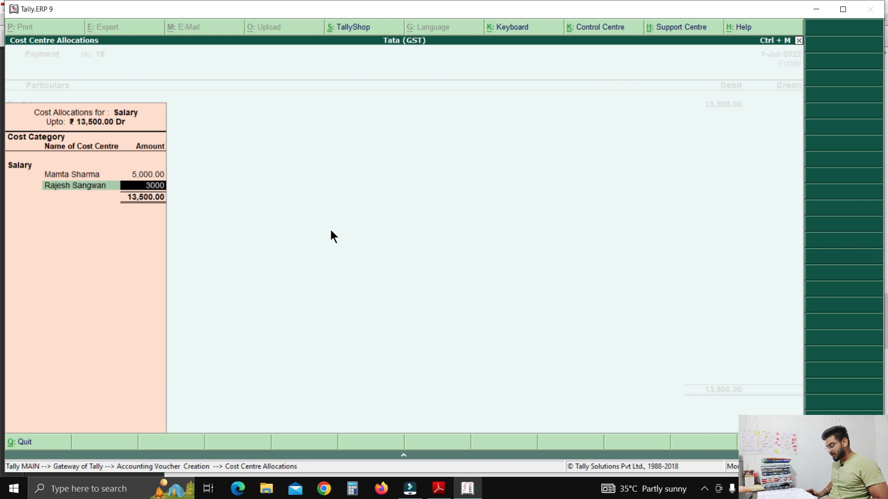
{"action": "key", "text": "Return"}
- Allocate 3,000 of the salary to the cost centre of the third employee in the question's table
{"action": "type", "text": "M"}
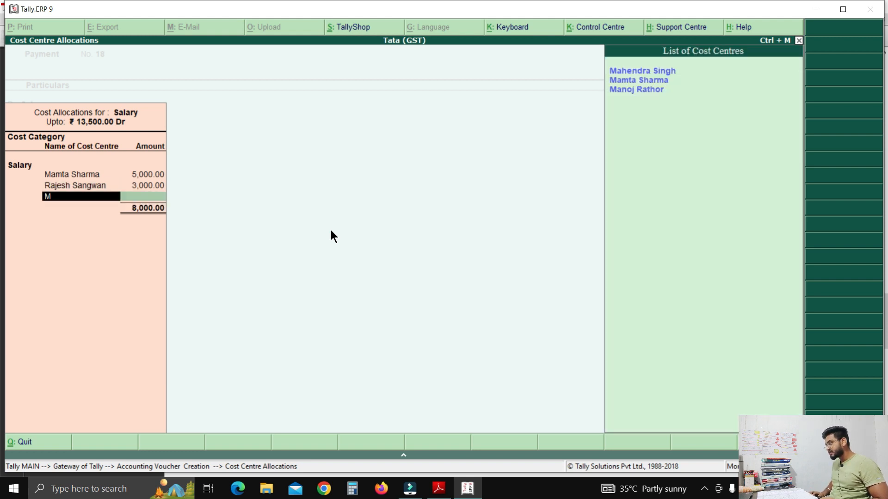
{"action": "key", "text": "Down"}
{"action": "key", "text": "Down"}
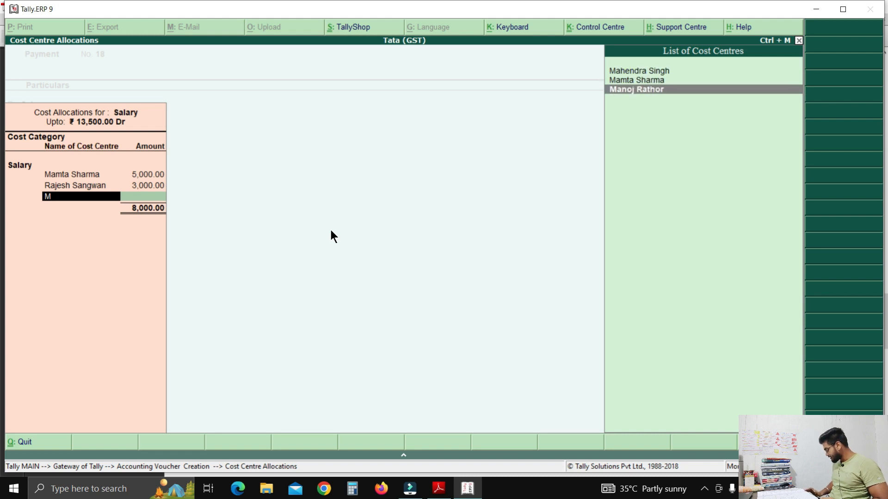
{"action": "key", "text": "Return"}
{"action": "type", "text": "3000"}
{"action": "key", "text": "Return"}
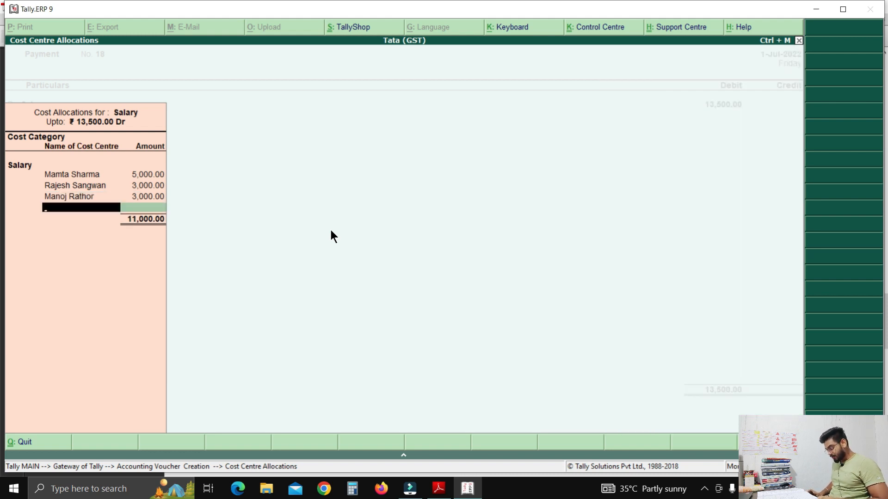
- Allocate the remaining 2,500 of the salary to the fourth employee's cost centre and finish the cost allocations
{"action": "type", "text": "M"}
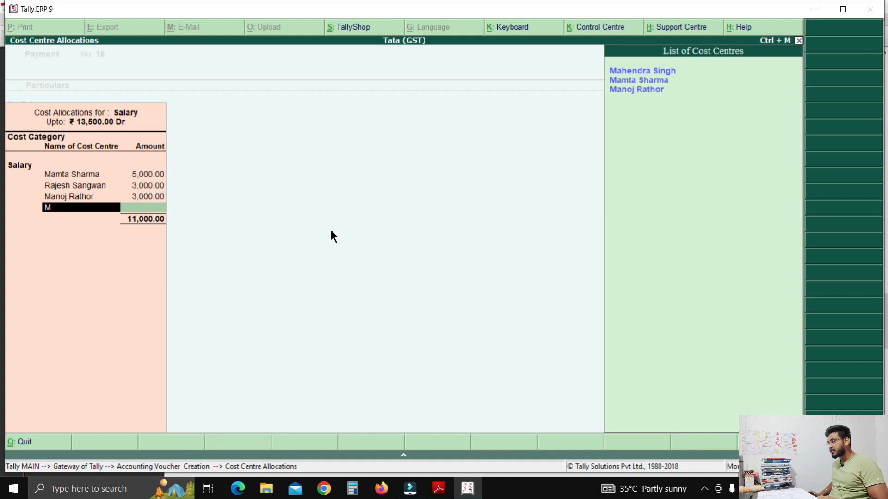
{"action": "key", "text": "Return"}
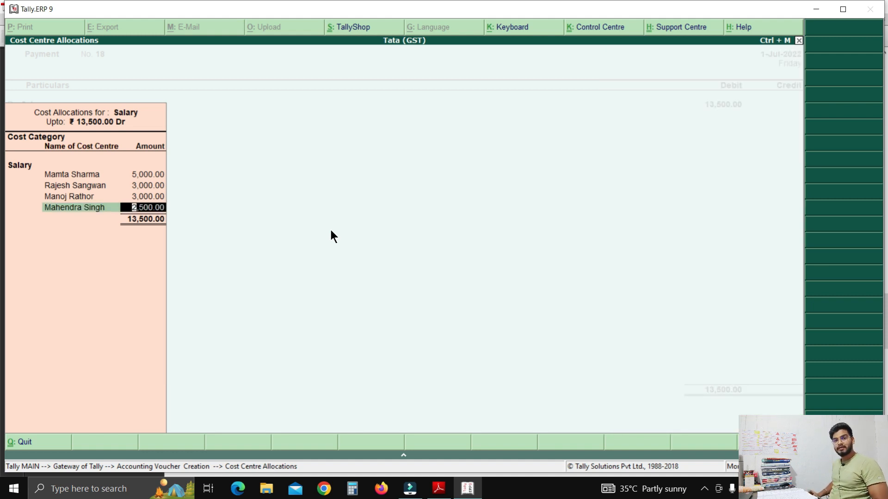
{"action": "key", "text": "Return"}
{"action": "key", "text": "Return"}
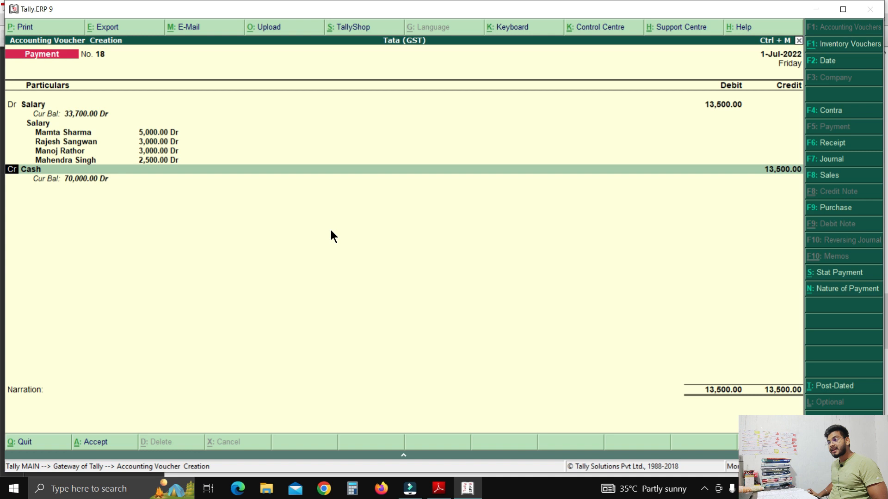
- Credit Cash with 13,500 and save the salary payment voucher without a narration
{"action": "key", "text": "Return"}
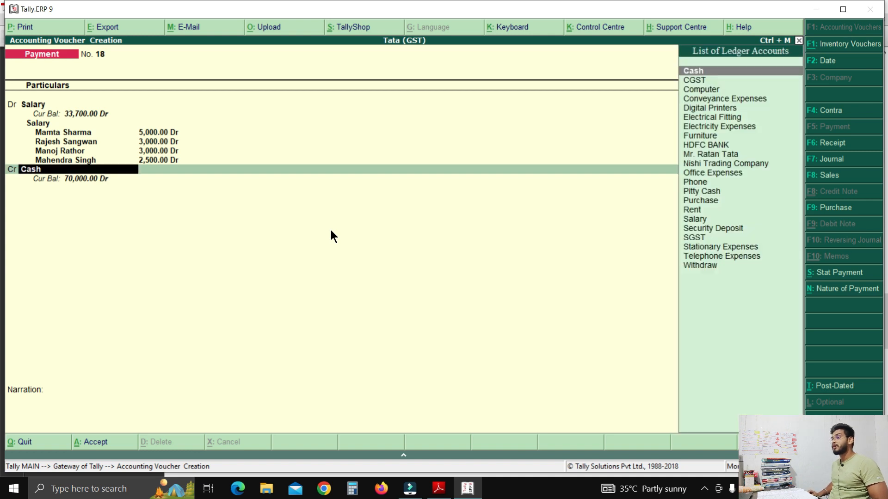
{"action": "key", "text": "Return"}
{"action": "key", "text": "Return"}
{"action": "key", "text": "Return"}
{"action": "key", "text": "Return"}
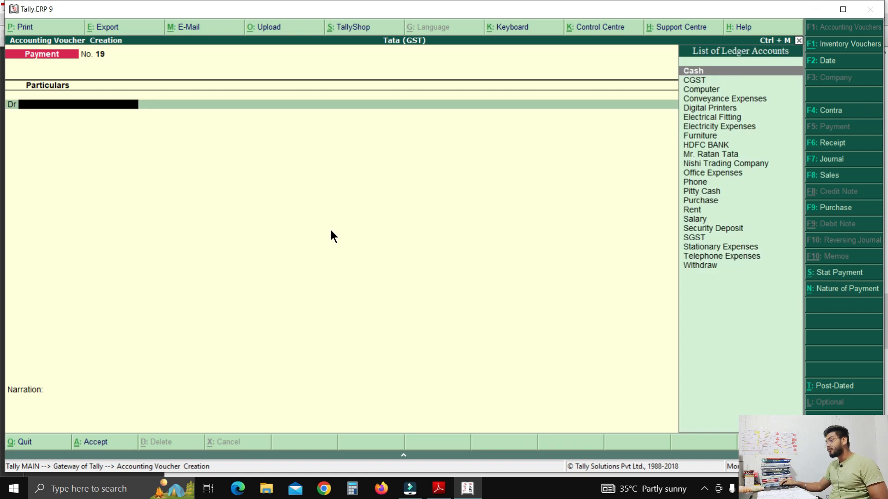
- Read question 5 in gst 4.pdf, examining the credit terms, godown, party tax numbers and ledger entries
{"action": "left_click", "coordinate": [438, 489]}
{"action": "scroll", "coordinate": [479, 381], "scroll_direction": "down", "scroll_amount": 3}
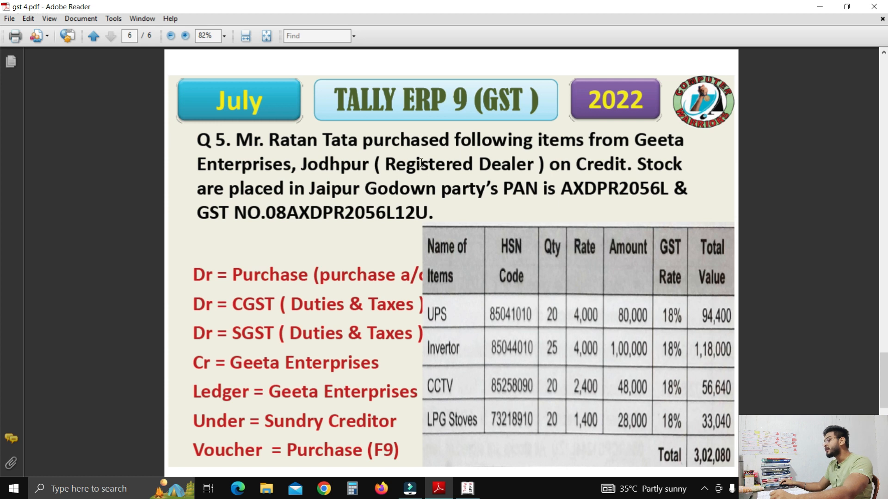
{"action": "left_click_drag", "start_coordinate": [550, 175], "coordinate": [597, 173]}
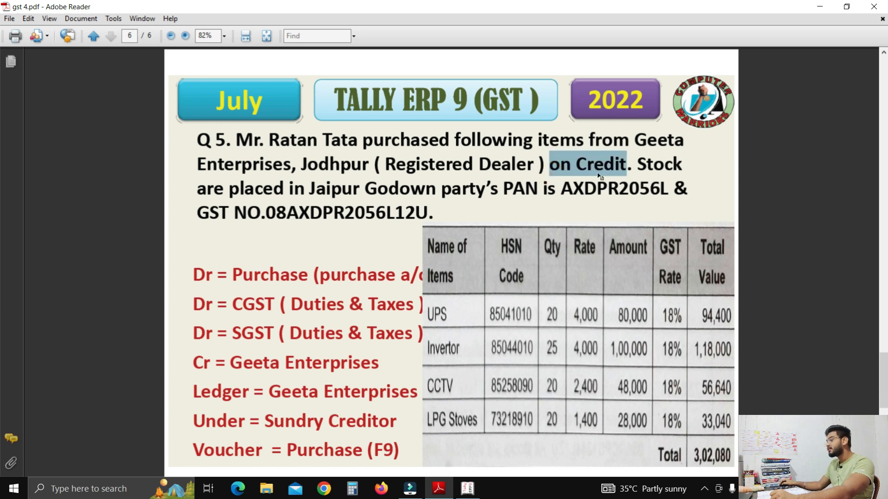
{"action": "double_click", "coordinate": [631, 166]}
{"action": "left_click_drag", "start_coordinate": [223, 188], "coordinate": [434, 189]}
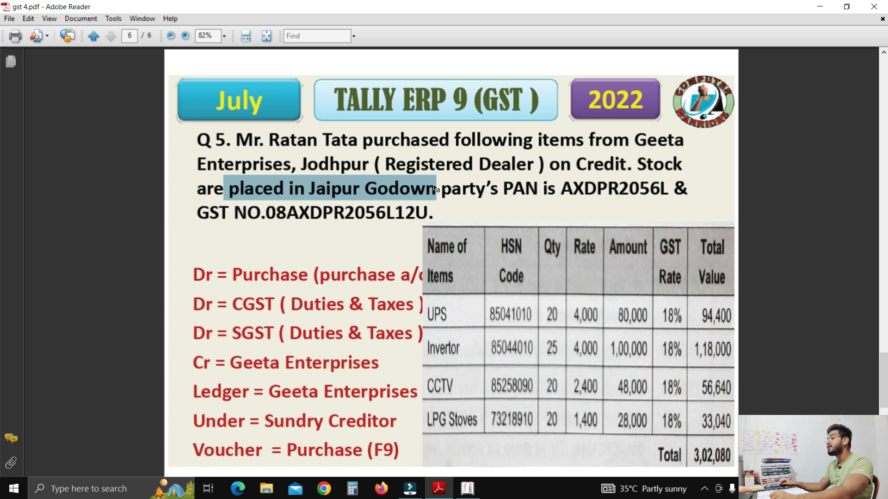
{"action": "left_click_drag", "start_coordinate": [502, 188], "coordinate": [613, 197]}
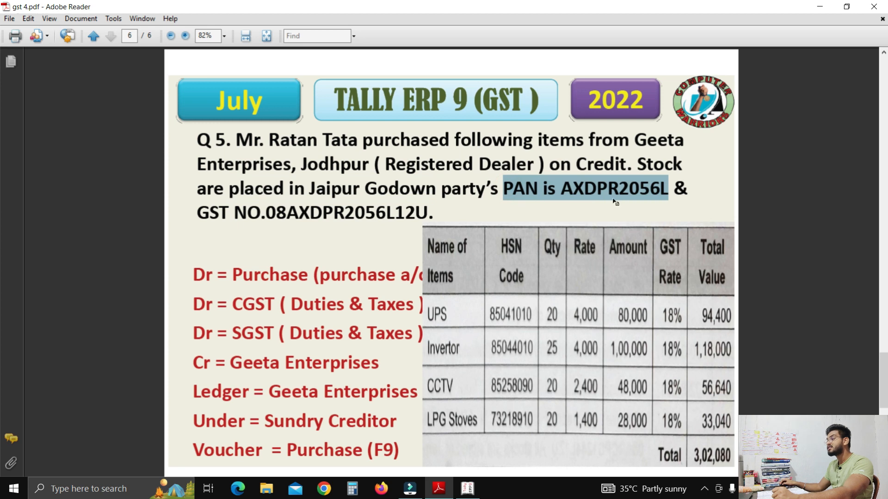
{"action": "left_click_drag", "start_coordinate": [197, 213], "coordinate": [428, 214]}
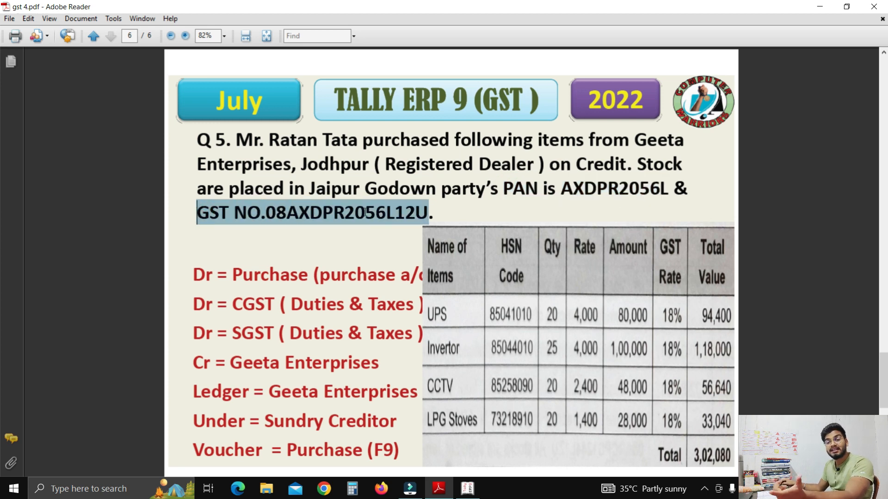
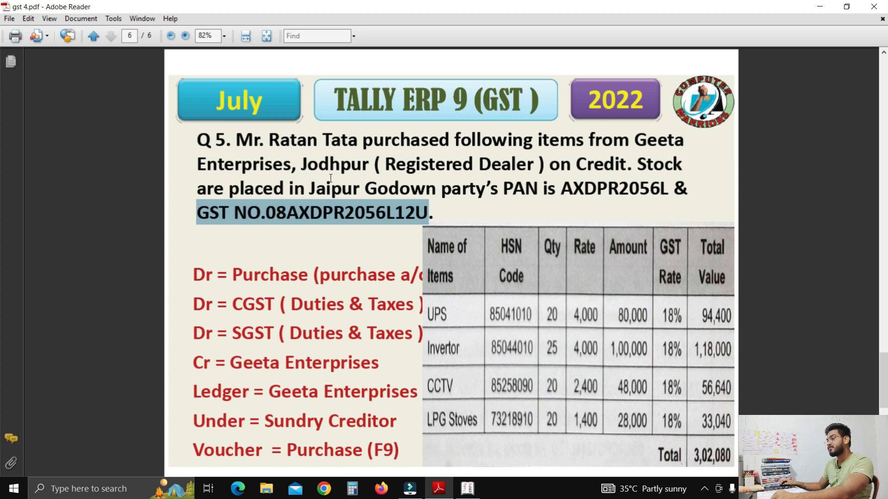
{"action": "left_click_drag", "start_coordinate": [241, 273], "coordinate": [377, 361]}
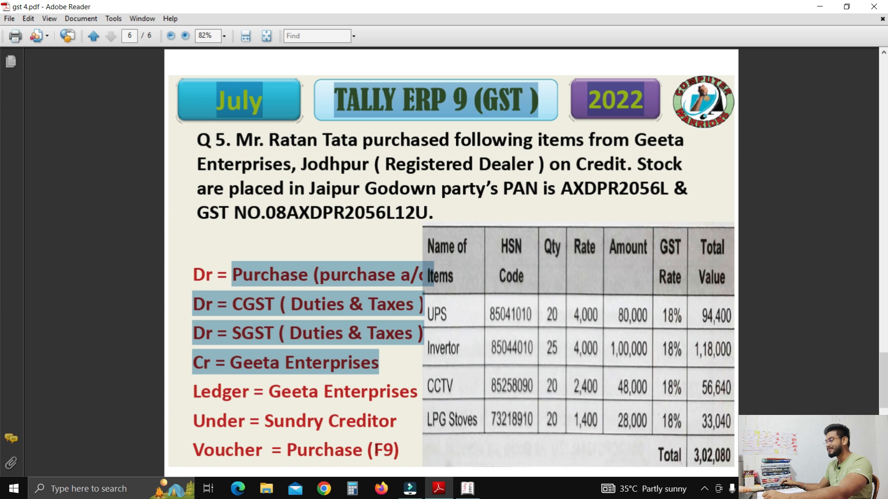
- Start a purchase voucher in Tally.ERP 9, fill in a supplier invoice number and keep the invoice date 1-Jul-2022
{"action": "left_click", "coordinate": [468, 489]}
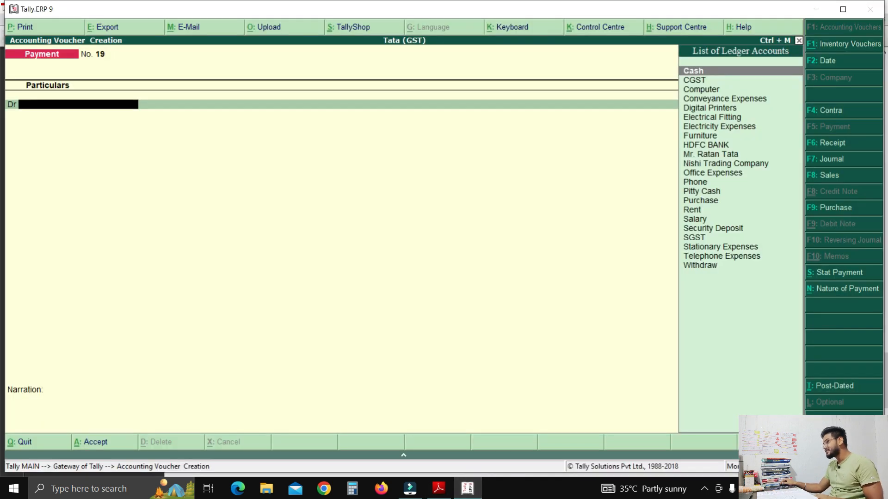
{"action": "left_click", "coordinate": [834, 209]}
{"action": "type", "text": "85422055"}
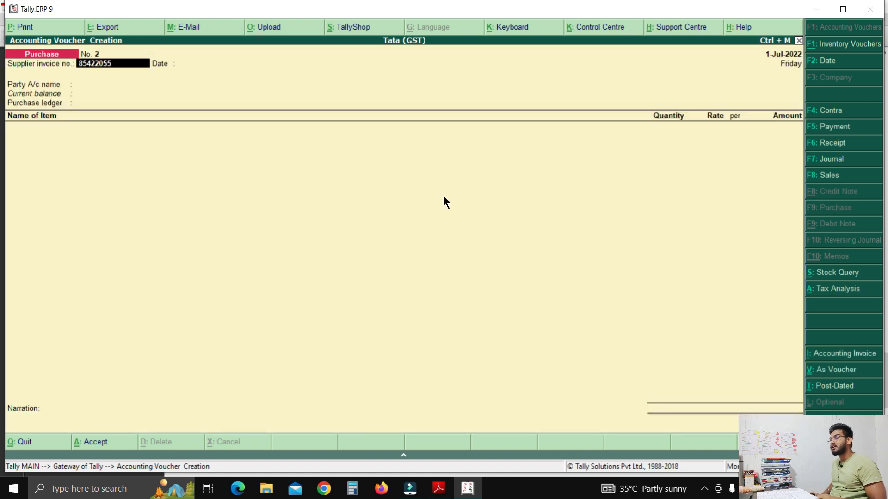
{"action": "key", "text": "Return"}
{"action": "key", "text": "Return"}
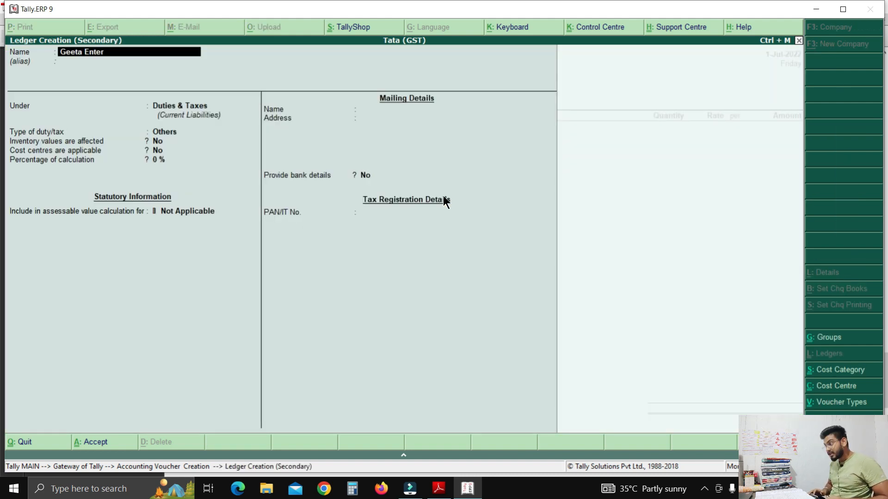
- Name the new party ledger Geeta Enterprises and place it under Sundry Creditors
{"action": "type", "text": "prises"}
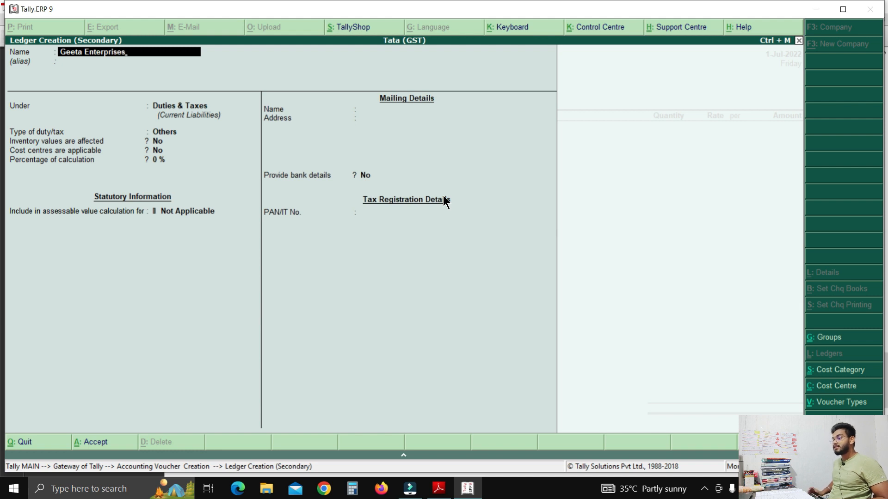
{"action": "key", "text": "Return"}
{"action": "key", "text": "Return"}
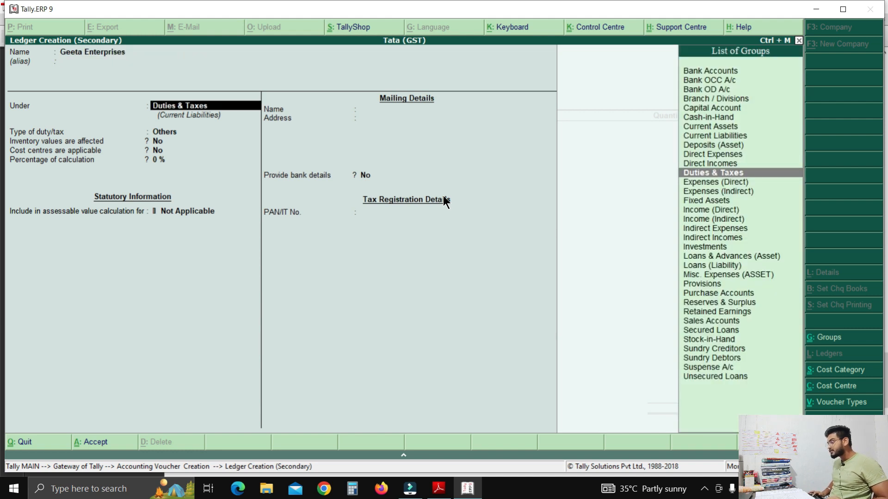
{"action": "type", "text": "S"}
{"action": "key", "text": "Up"}
{"action": "key", "text": "Up"}
{"action": "key", "text": "Up"}
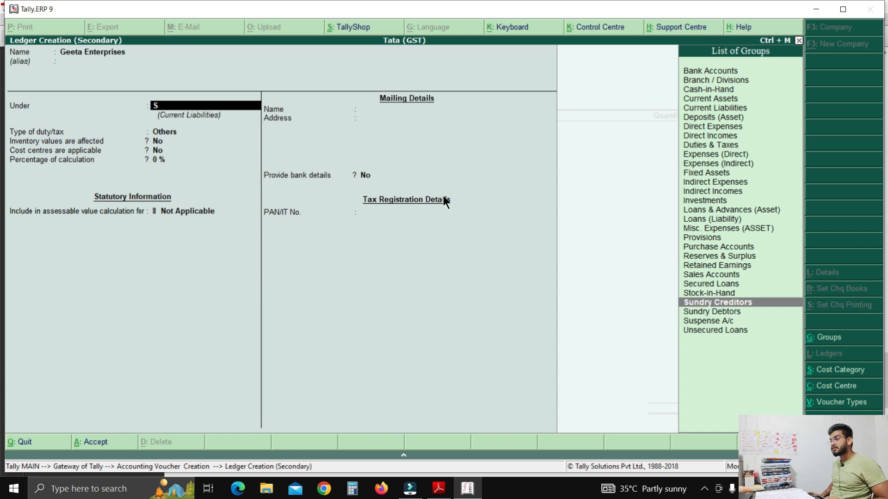
{"action": "key", "text": "Return"}
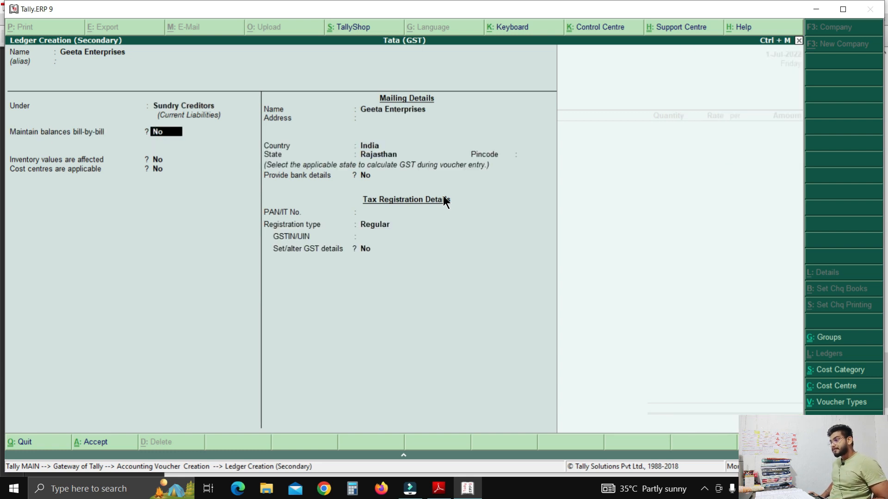
- Keep the ledger's default balance and mailing settings, enter the party's PAN from question 5 and keep the Regular registration type
{"action": "key", "text": "Return"}
{"action": "key", "text": "Return"}
{"action": "key", "text": "Return"}
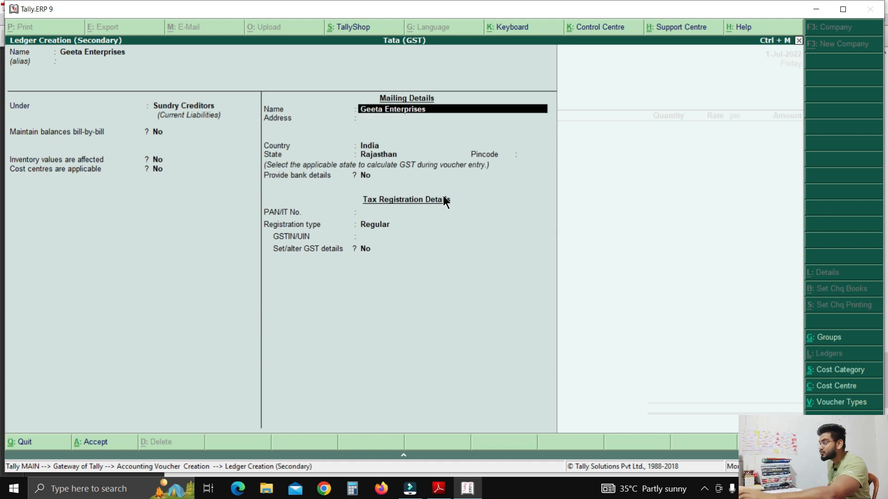
{"action": "key", "text": "Return"}
{"action": "key", "text": "Return"}
{"action": "key", "text": "Return"}
{"action": "key", "text": "Return"}
{"action": "key", "text": "Return"}
{"action": "key", "text": "Return"}
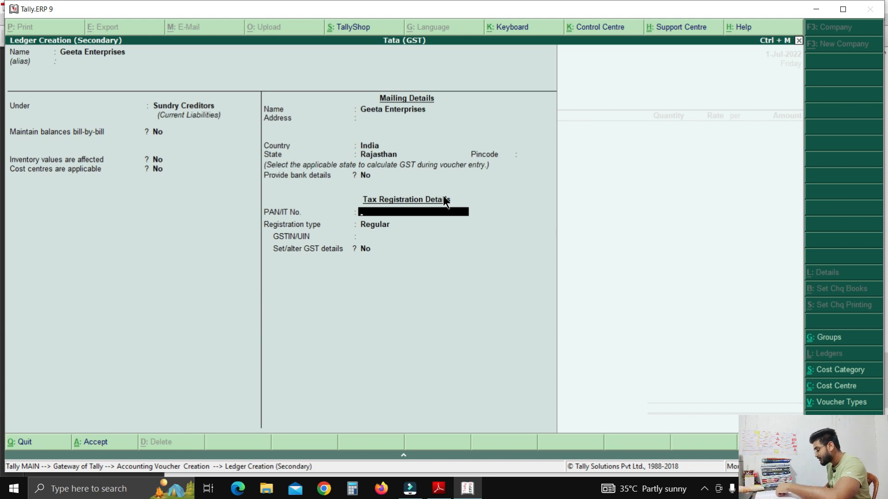
{"action": "type", "text": "AX"}
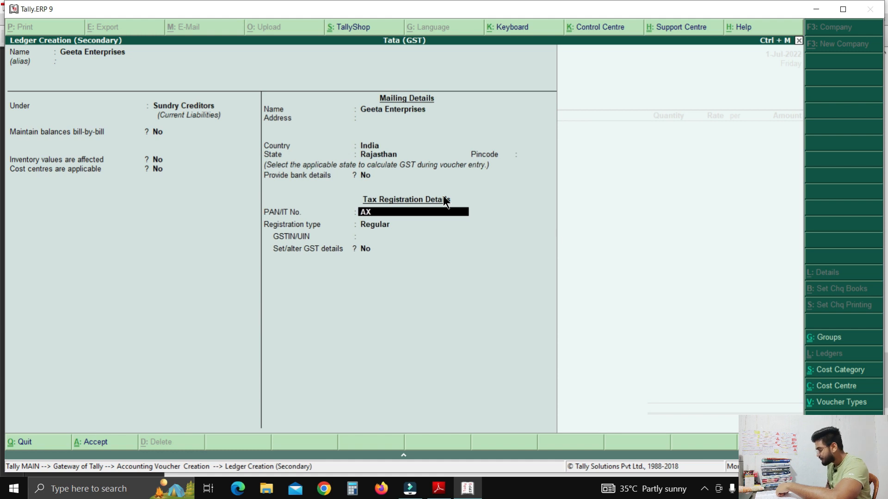
{"action": "type", "text": "DPR2056L"}
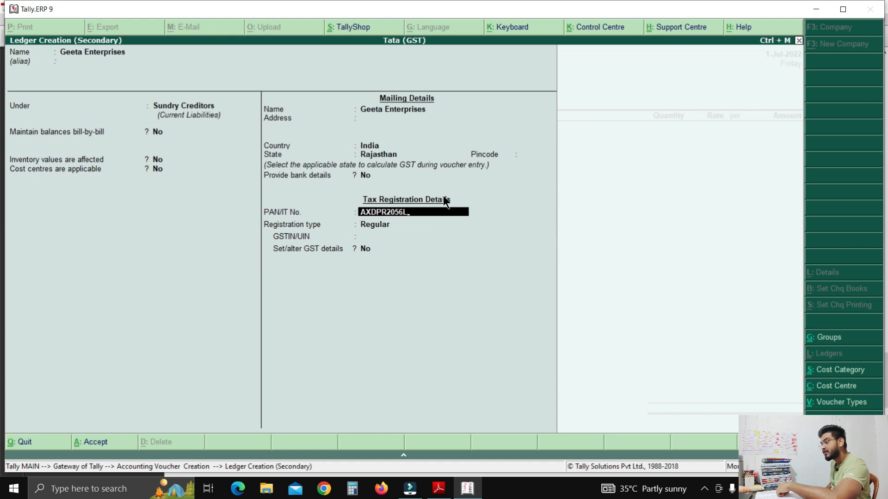
{"action": "key", "text": "Return"}
{"action": "key", "text": "Return"}
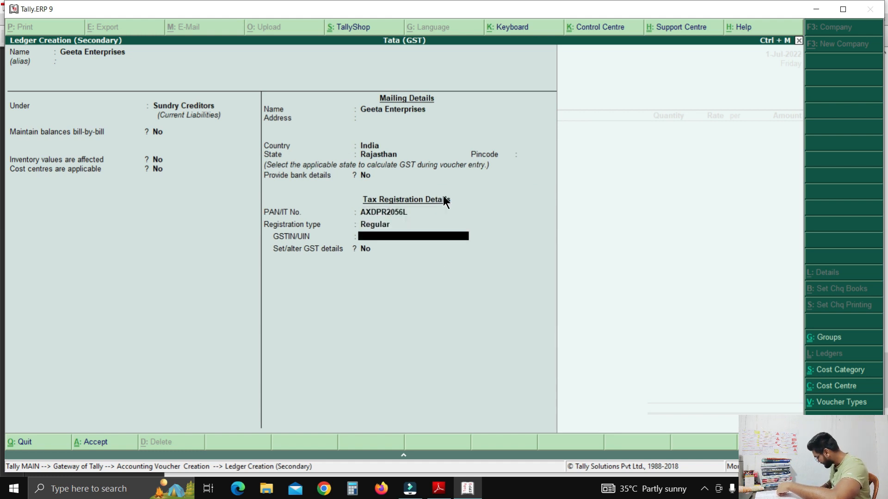
- Enter the party's GSTIN in the Geeta Enterprises ledger and save it without altering GST details
{"action": "type", "text": "08"}
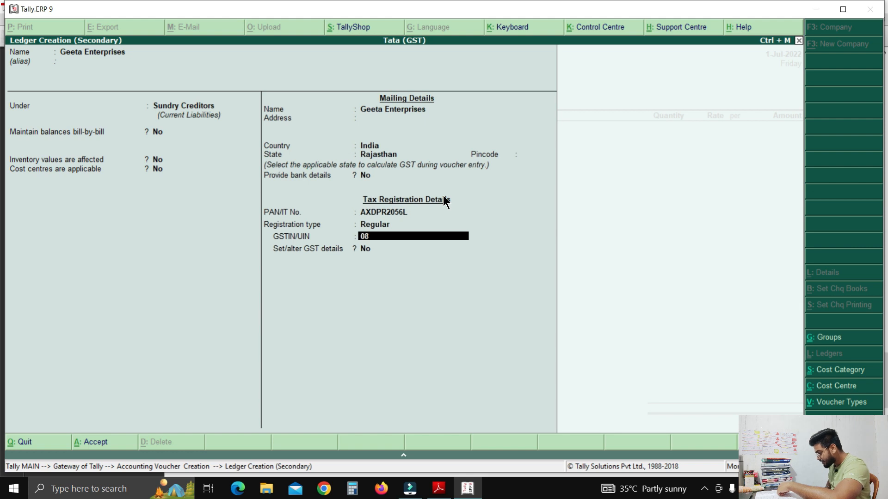
{"action": "type", "text": "AXDPRL056L12U"}
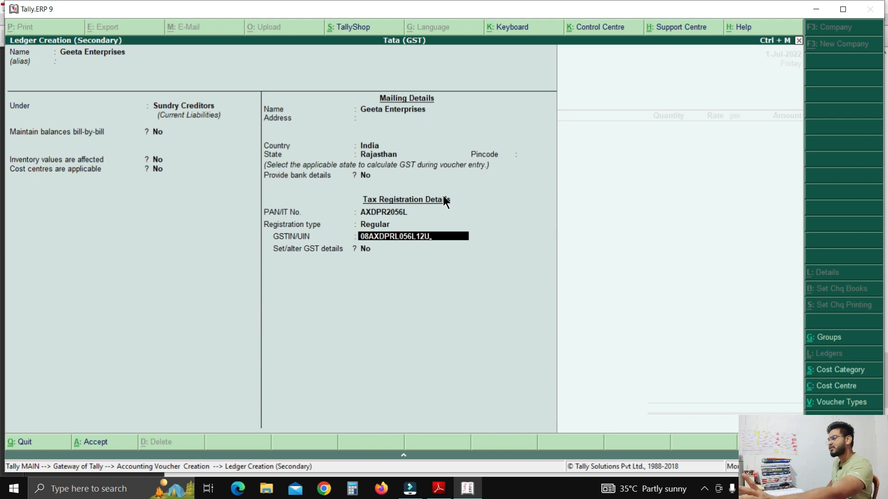
{"action": "key", "text": "Return"}
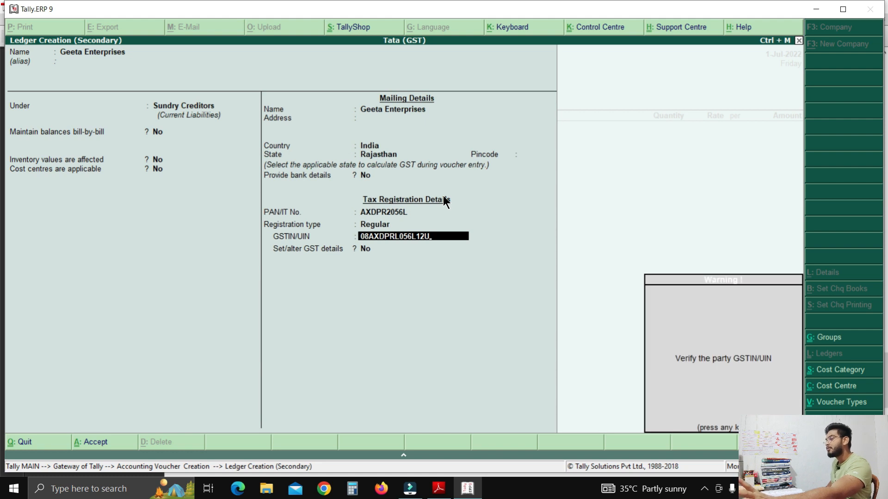
{"action": "key", "text": "Return"}
{"action": "key", "text": "Return"}
{"action": "key", "text": "Return"}
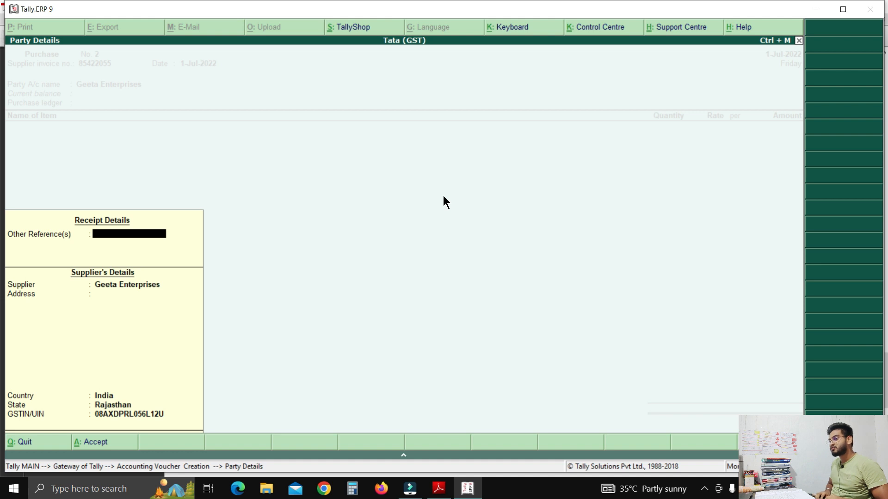
- Fill the other reference with placeholder text and accept the supplier details for Geeta Enterprises
{"action": "type", "text": "Fjdsoihfwpoah[Oui"}
{"action": "key", "text": "Return"}
{"action": "key", "text": "Return"}
{"action": "key", "text": "Return"}
{"action": "key", "text": "Return"}
{"action": "key", "text": "Return"}
{"action": "key", "text": "Return"}
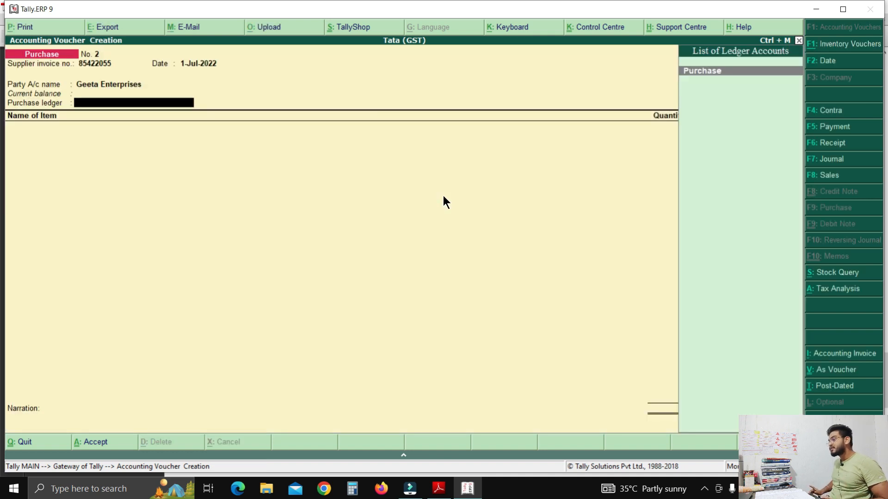
- Select Purchase as the purchase ledger and check question 5's item table in gst 4.pdf before returning to the voucher in Tally.ERP 9
{"action": "key", "text": "Return"}
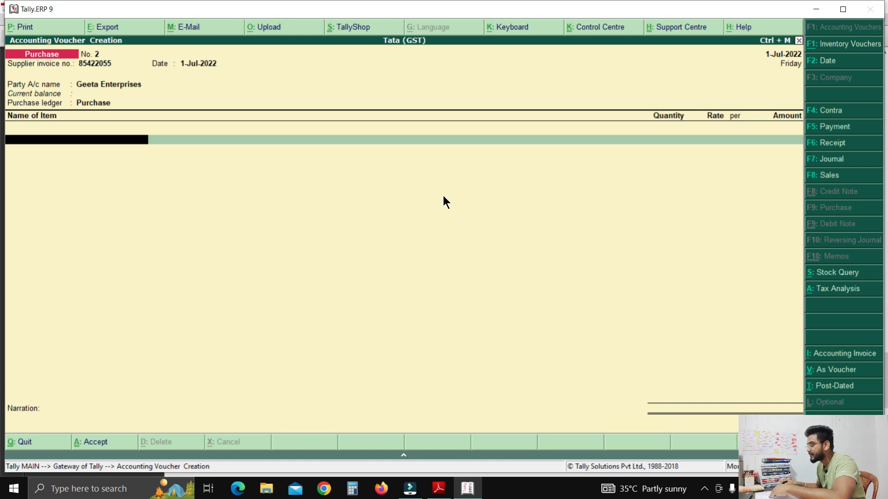
{"action": "left_click", "coordinate": [439, 489]}
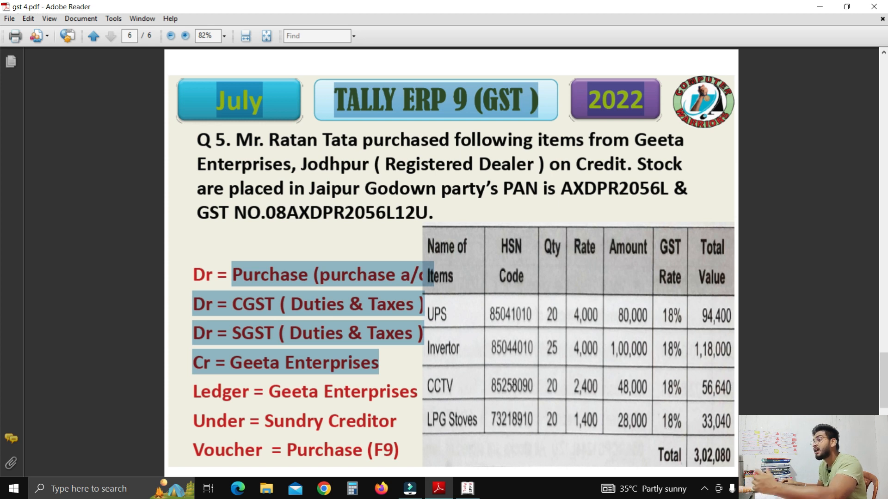
{"action": "left_click", "coordinate": [467, 488]}
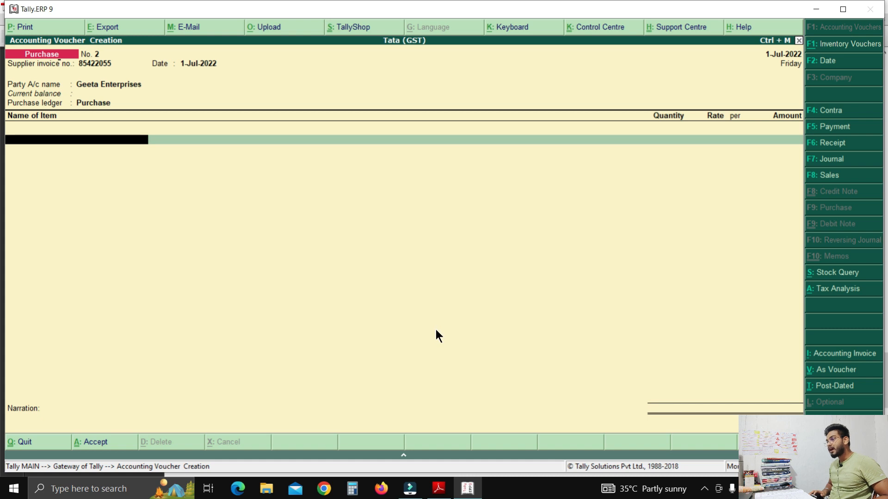
- Create a stock item named UPS under the Primary group, with Ps as its unit
{"action": "key", "text": "alt+c"}
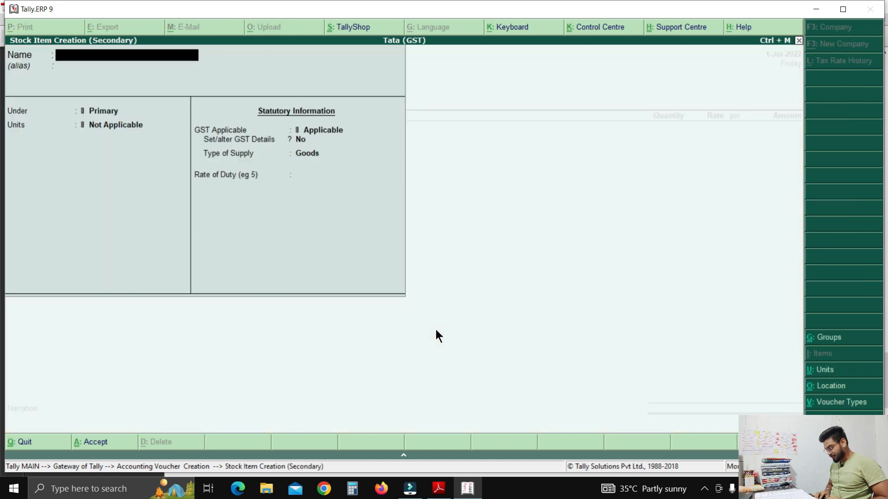
{"action": "type", "text": "UPS"}
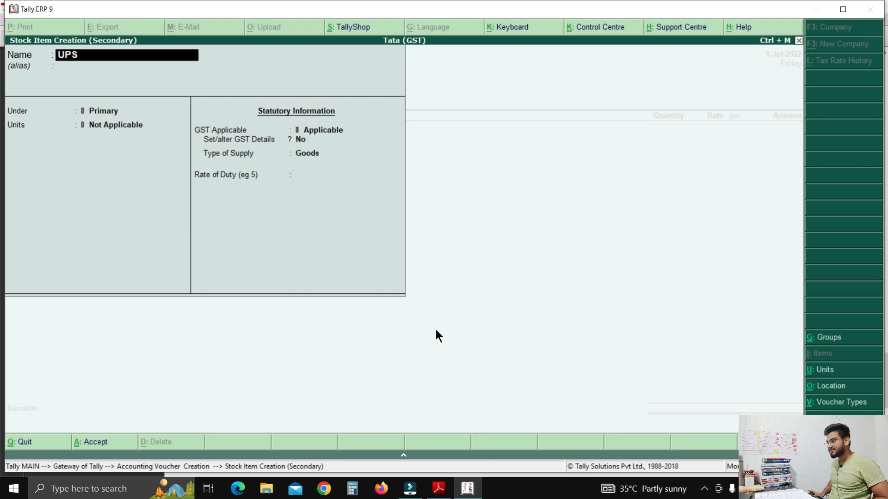
{"action": "key", "text": "Return"}
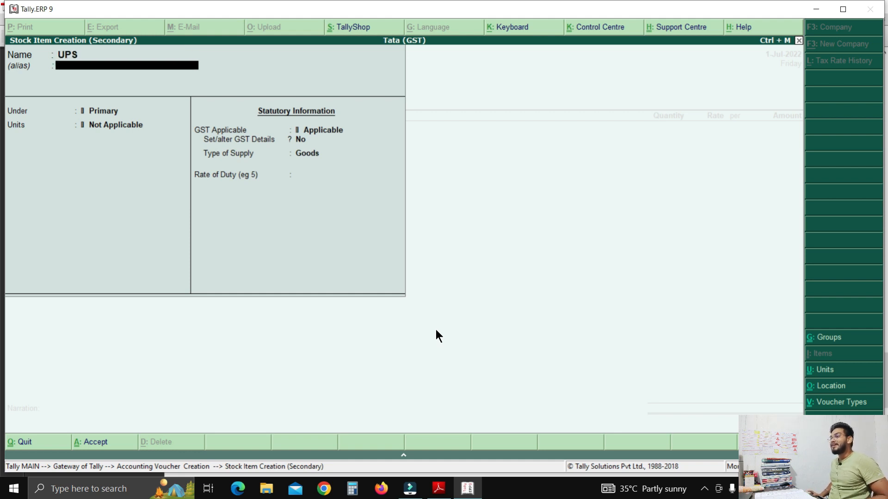
{"action": "key", "text": "Return"}
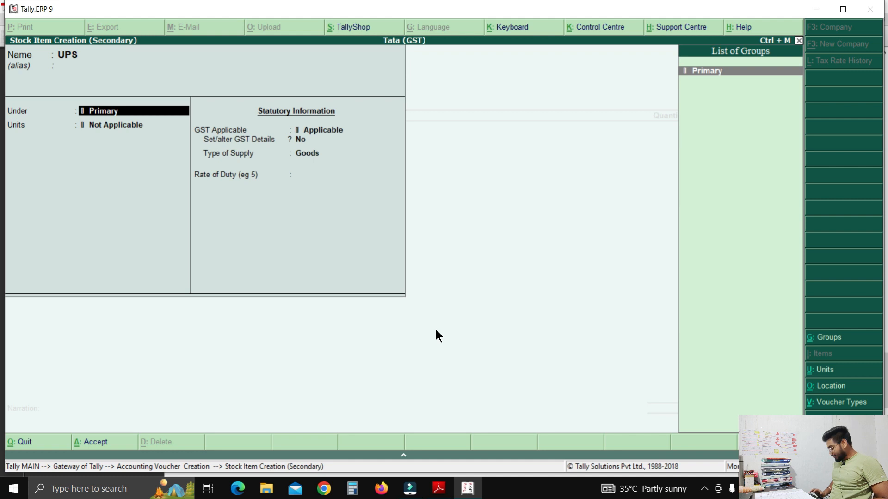
{"action": "key", "text": "Return"}
{"action": "key", "text": "Down"}
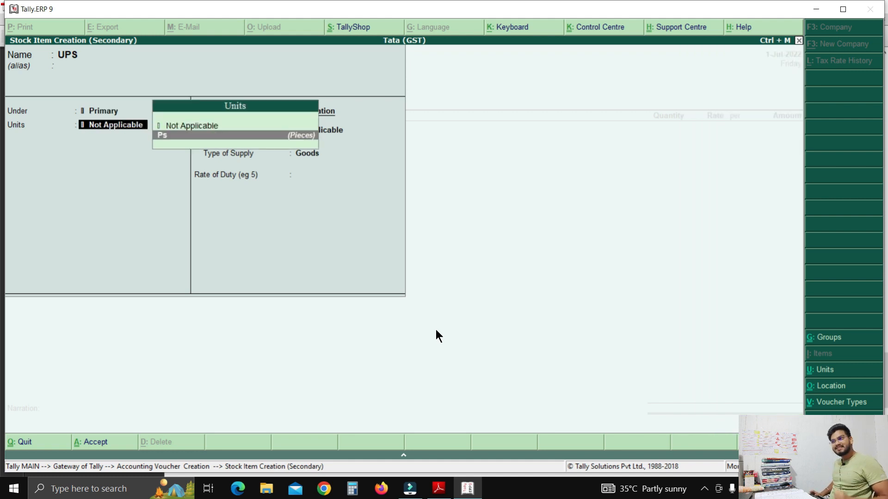
{"action": "key", "text": "Return"}
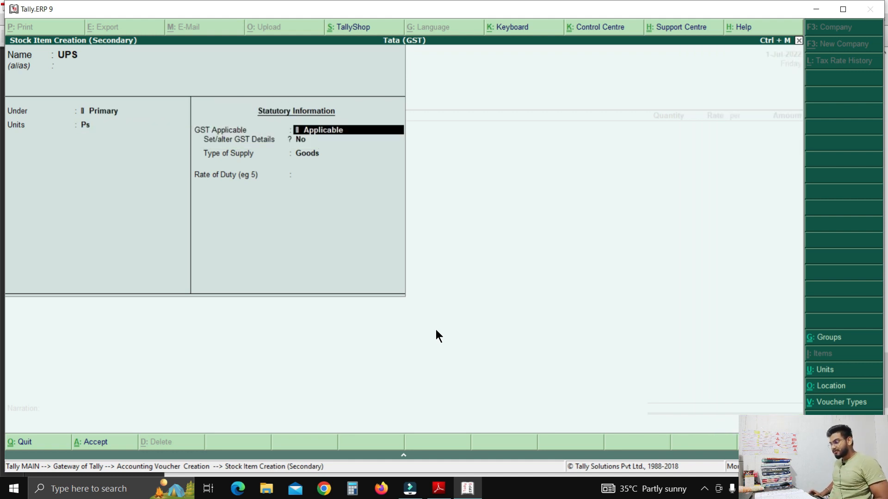
- Enable GST details for UPS and set them to On Value calculation, Taxable, with 18% integrated tax
{"action": "key", "text": "Return"}
{"action": "key", "text": "y"}
{"action": "key", "text": "Return"}
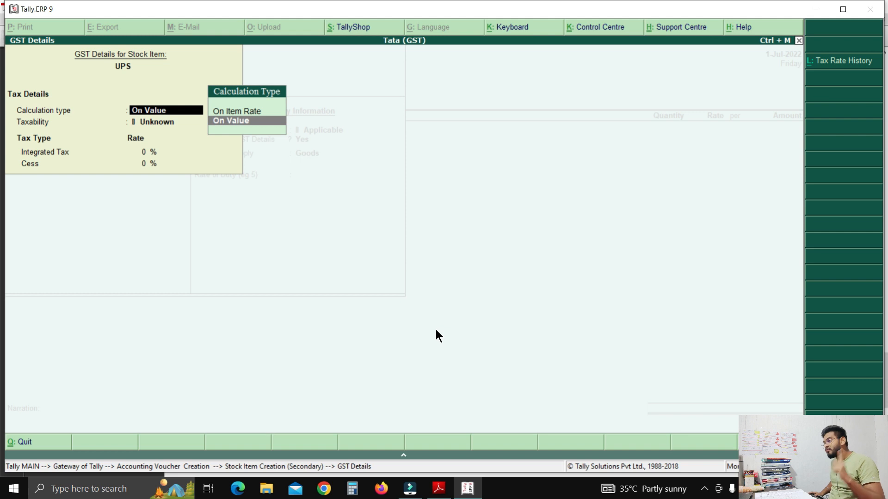
{"action": "key", "text": "Return"}
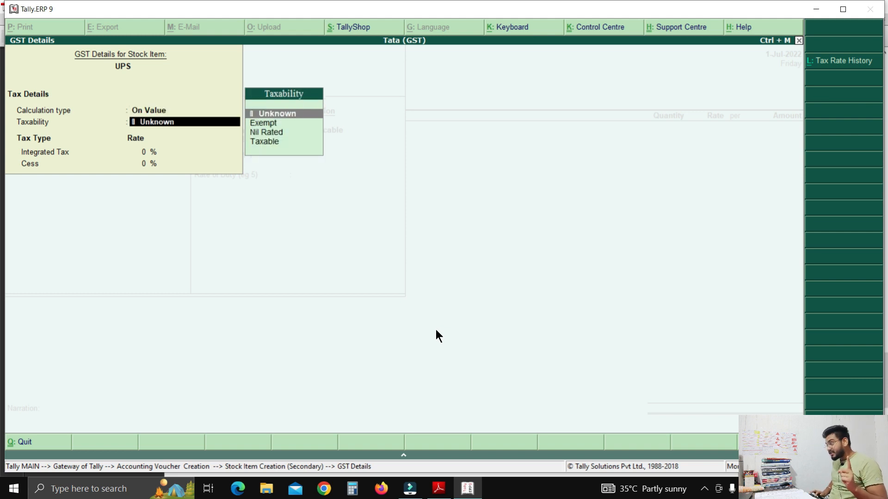
{"action": "key", "text": "Down"}
{"action": "key", "text": "Down"}
{"action": "key", "text": "Down"}
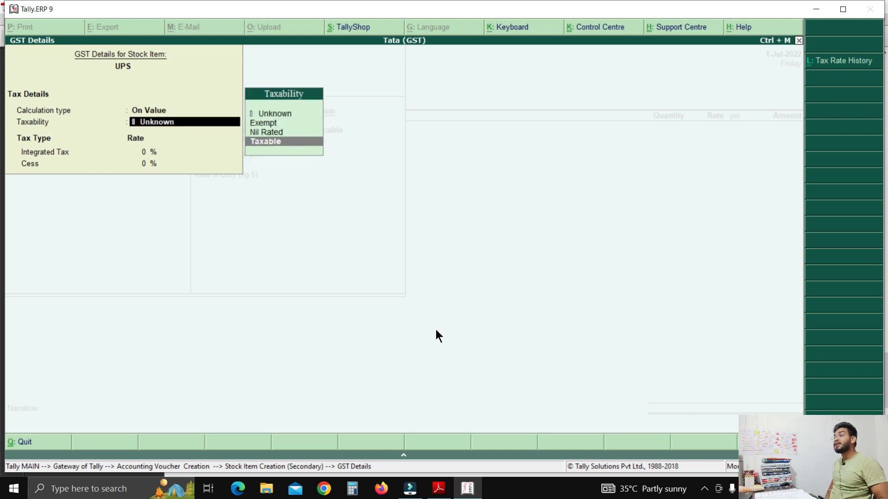
{"action": "key", "text": "Return"}
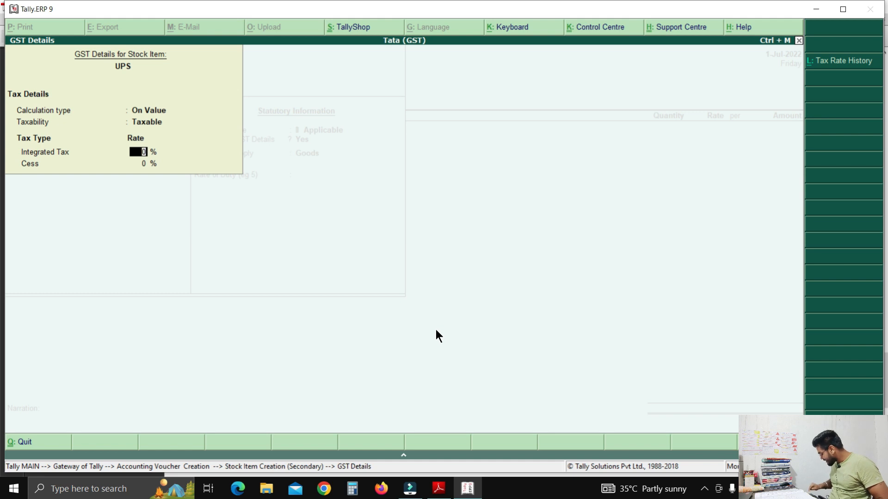
{"action": "type", "text": "18"}
{"action": "key", "text": "Return"}
{"action": "key", "text": "Return"}
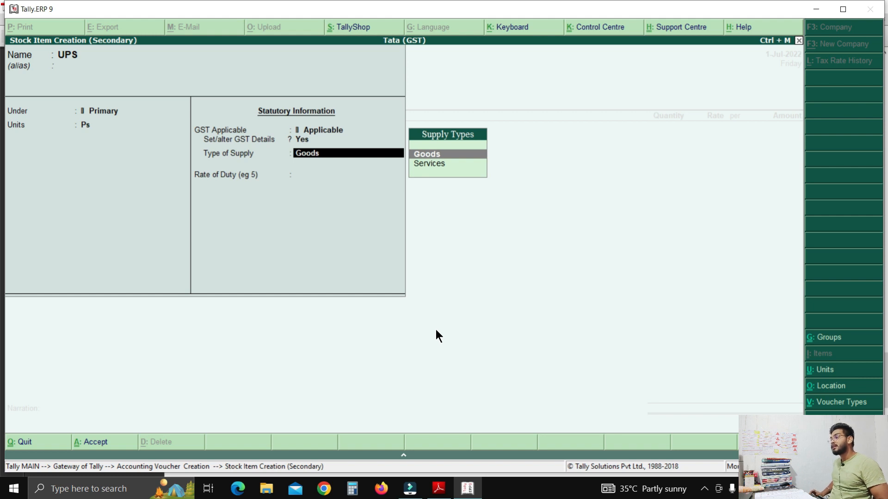
- Keep Goods as the type of supply, leave the duty rate unset and save the UPS stock item
{"action": "key", "text": "Return"}
{"action": "key", "text": "Return"}
{"action": "key", "text": "Return"}
{"action": "key", "text": "Return"}
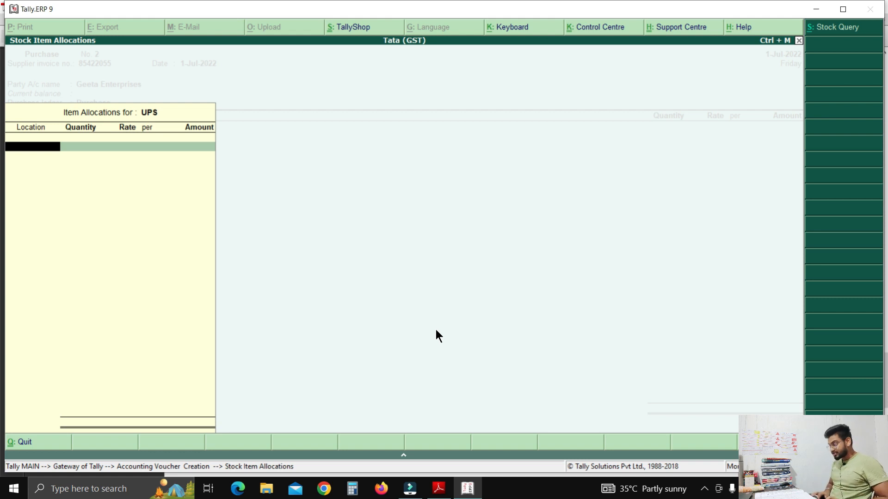
- Allocate 20 Ps of UPS to the Jaipur location at a rate of 4,000 and accept the item line
{"action": "key", "text": "Return"}
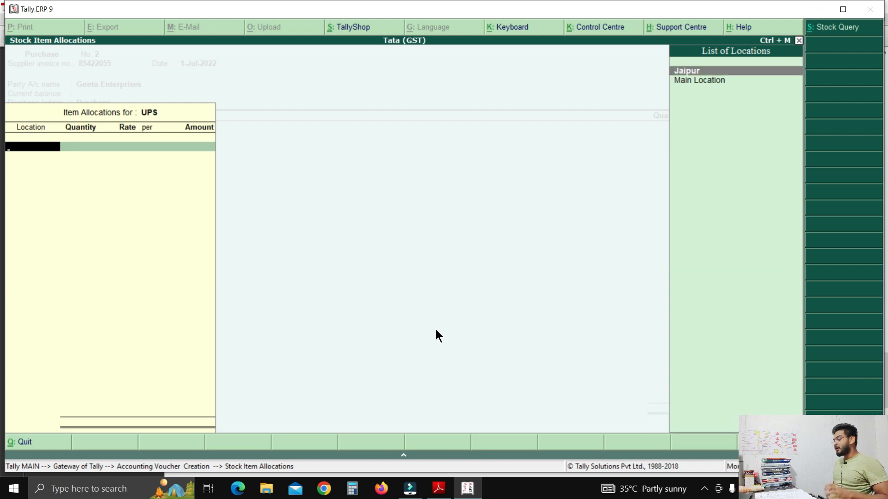
{"action": "key", "text": "Return"}
{"action": "type", "text": "20"}
{"action": "key", "text": "Return"}
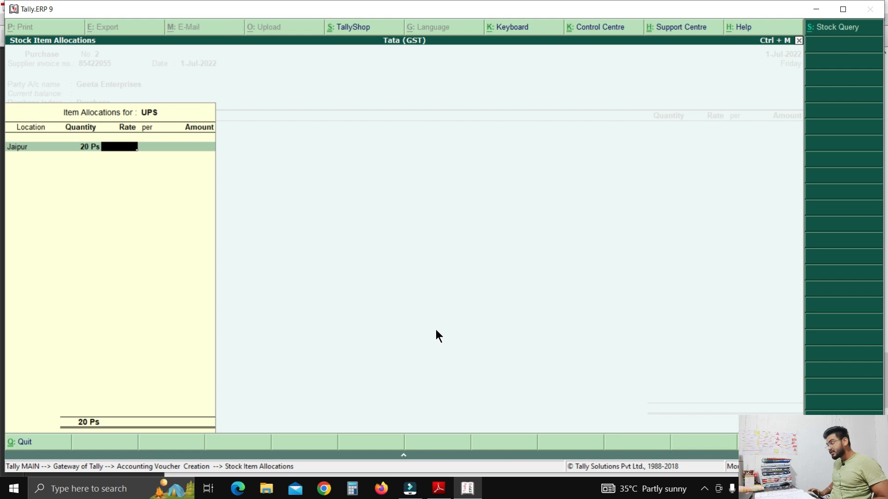
{"action": "type", "text": "4000"}
{"action": "key", "text": "Return"}
{"action": "key", "text": "Return"}
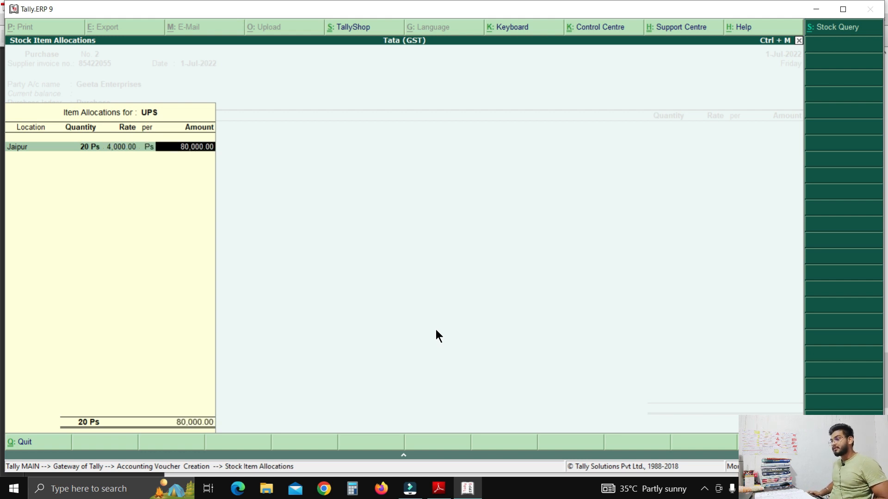
{"action": "key", "text": "Return"}
{"action": "key", "text": "Return"}
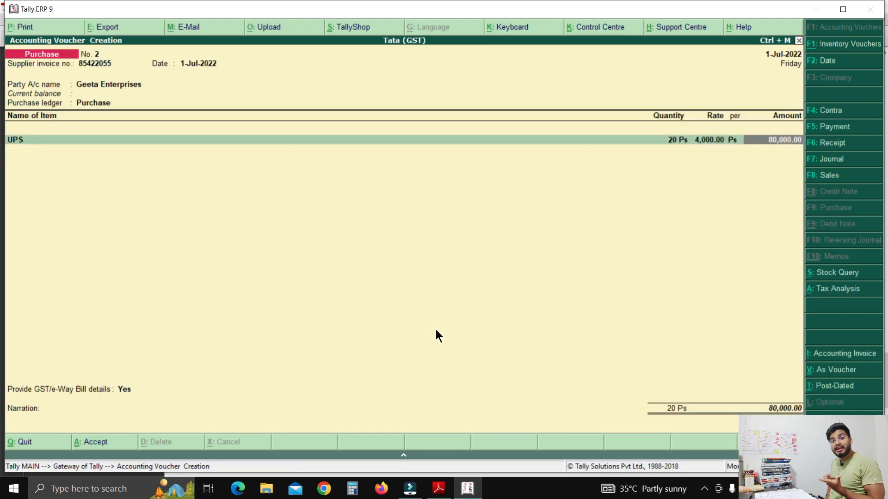
{"action": "key", "text": "Return"}
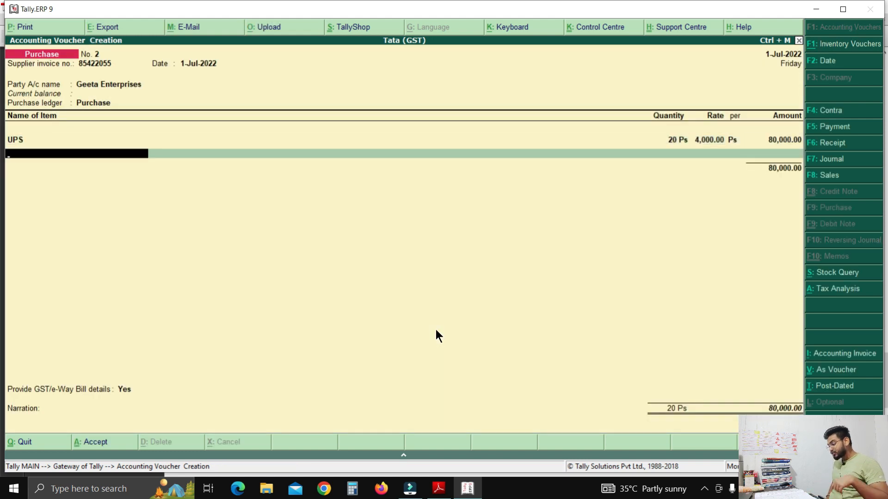
- Create a second stock item named Invertor under the Primary group, with Ps as its unit
{"action": "key", "text": "alt+c"}
{"action": "type", "text": "Inv"}
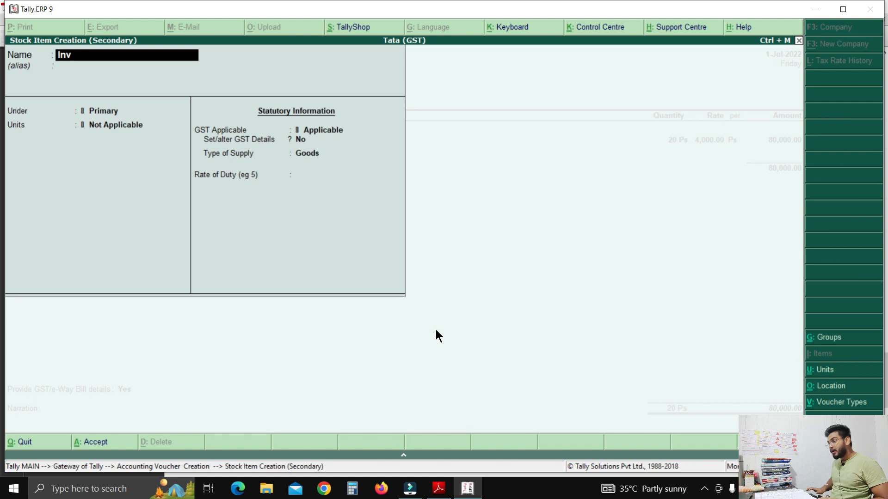
{"action": "type", "text": "ertor"}
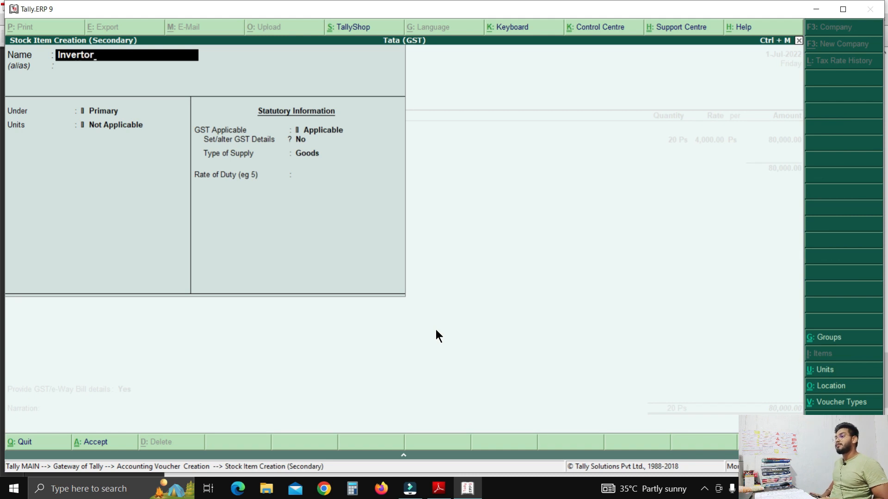
{"action": "key", "text": "Return"}
{"action": "key", "text": "Return"}
{"action": "key", "text": "Return"}
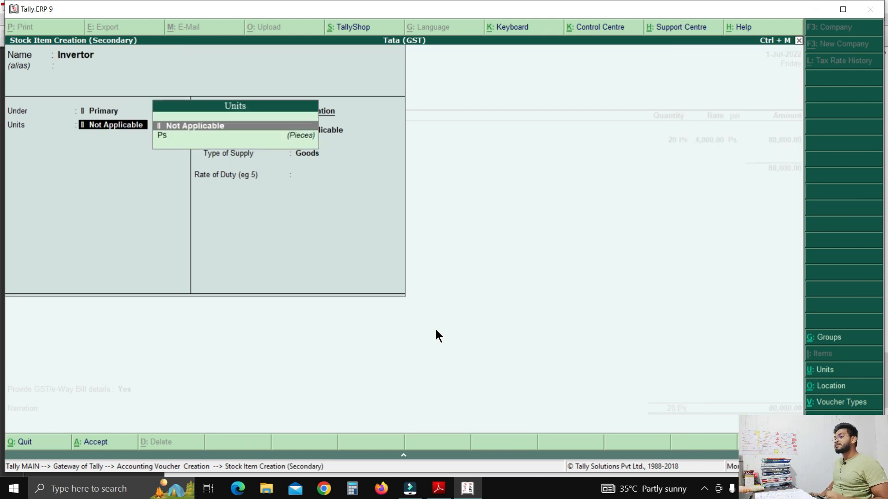
{"action": "key", "text": "Down"}
{"action": "key", "text": "Return"}
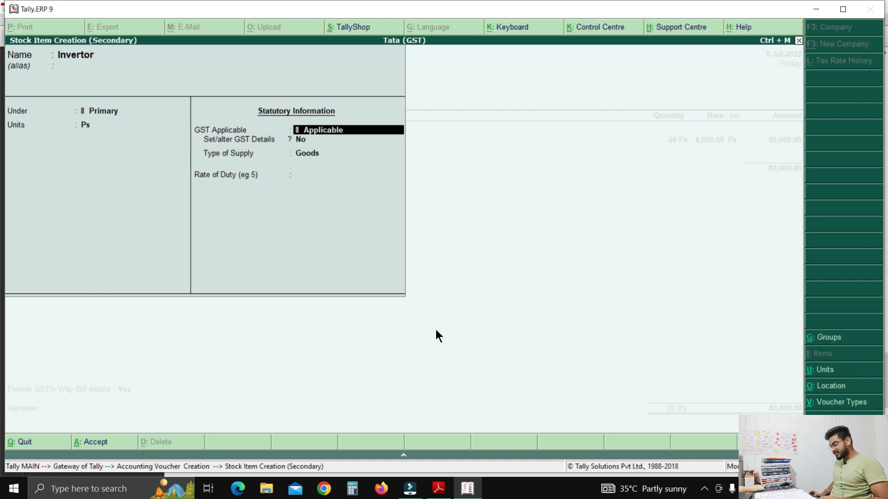
- Enable GST details for Invertor and set them to On Value calculation, Taxable, with 18% integrated tax
{"action": "key", "text": "Return"}
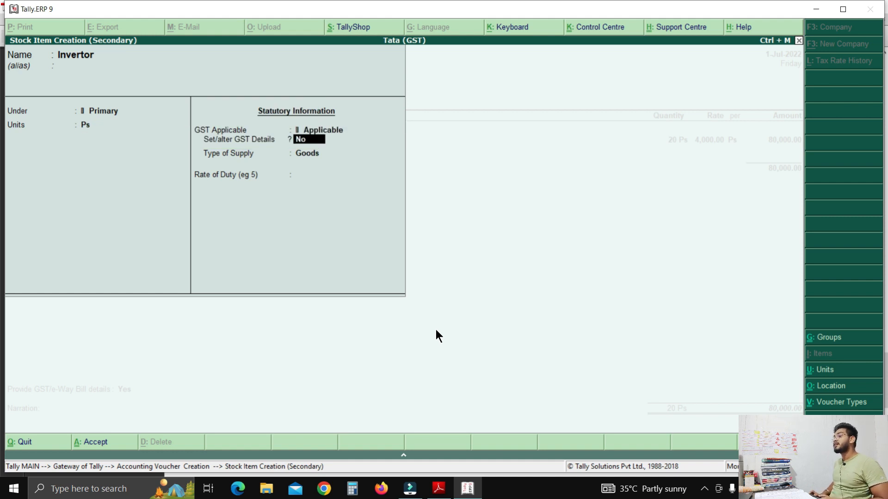
{"action": "key", "text": "y"}
{"action": "key", "text": "Return"}
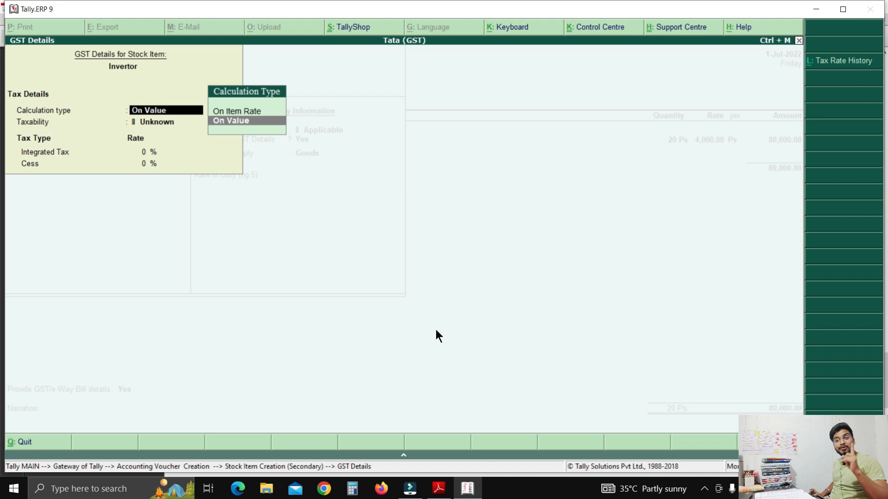
{"action": "key", "text": "Return"}
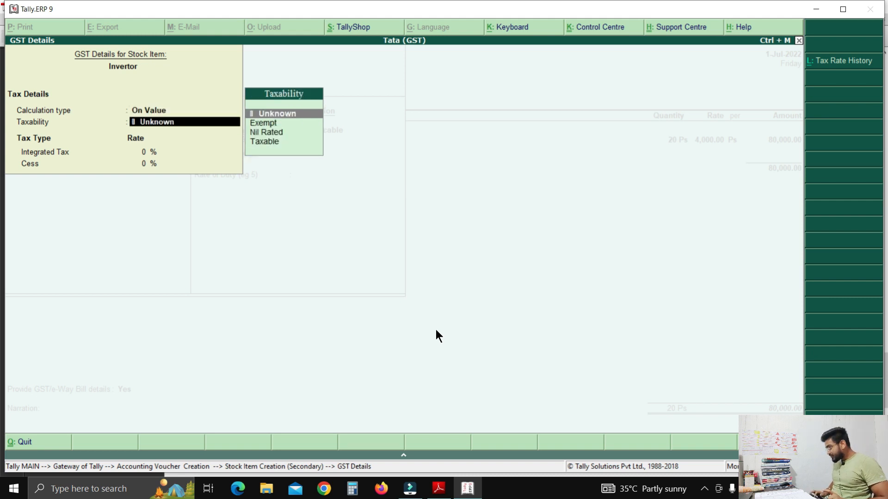
{"action": "key", "text": "Down"}
{"action": "key", "text": "Down"}
{"action": "key", "text": "Down"}
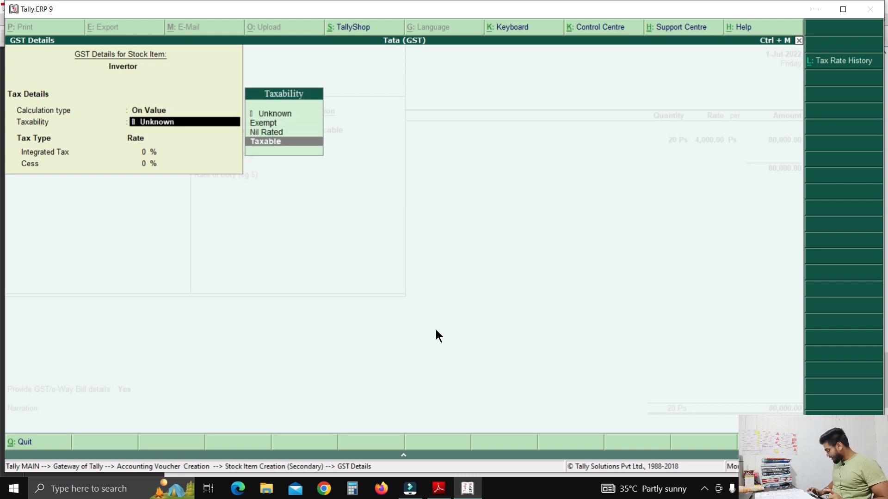
{"action": "key", "text": "Return"}
{"action": "type", "text": "18"}
{"action": "key", "text": "Return"}
{"action": "key", "text": "Return"}
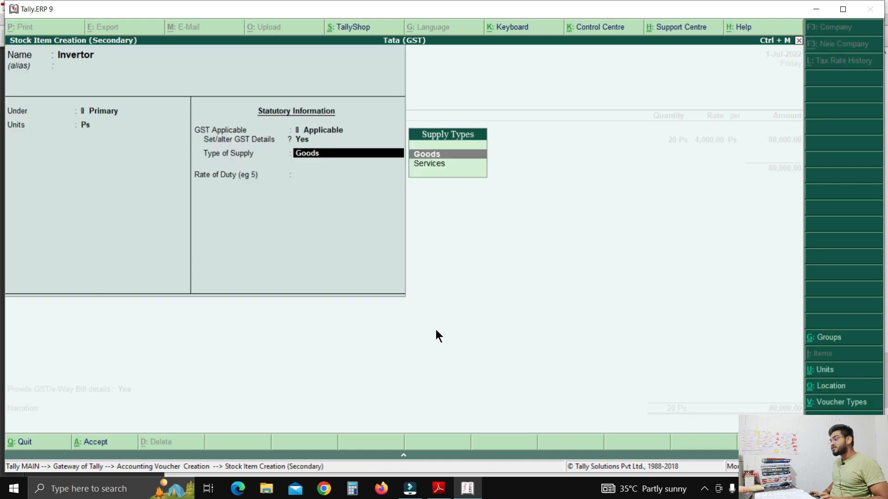
- Keep Goods as the supply type for Invertor, leave its duty rate unset and save the item
{"action": "key", "text": "Return"}
{"action": "key", "text": "Return"}
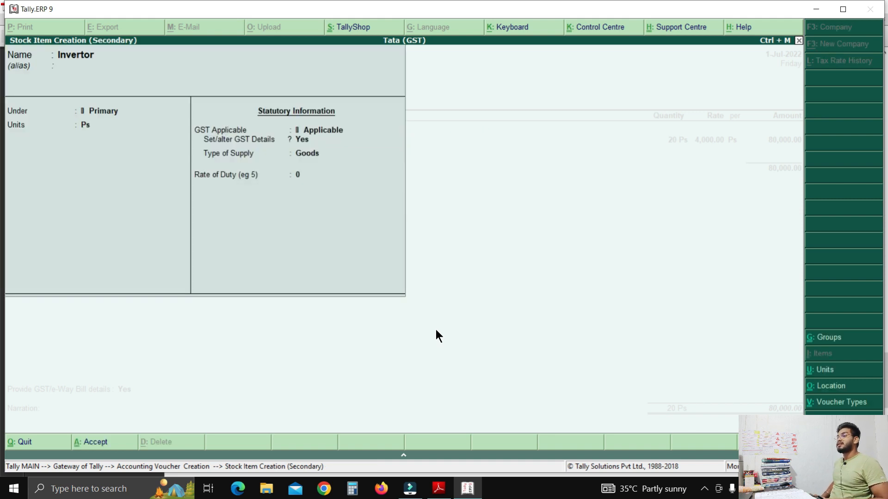
{"action": "key", "text": "Return"}
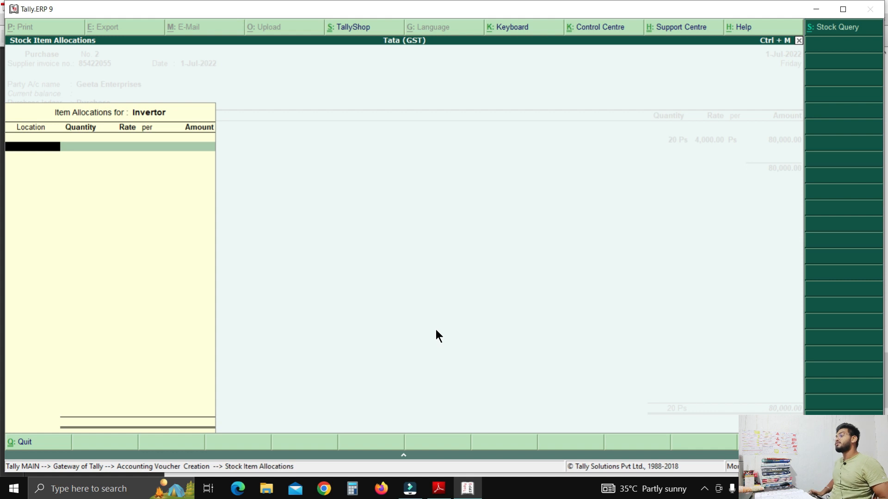
- Allocate 25 Ps of Invertor to the Jaipur location
{"action": "key", "text": "Return"}
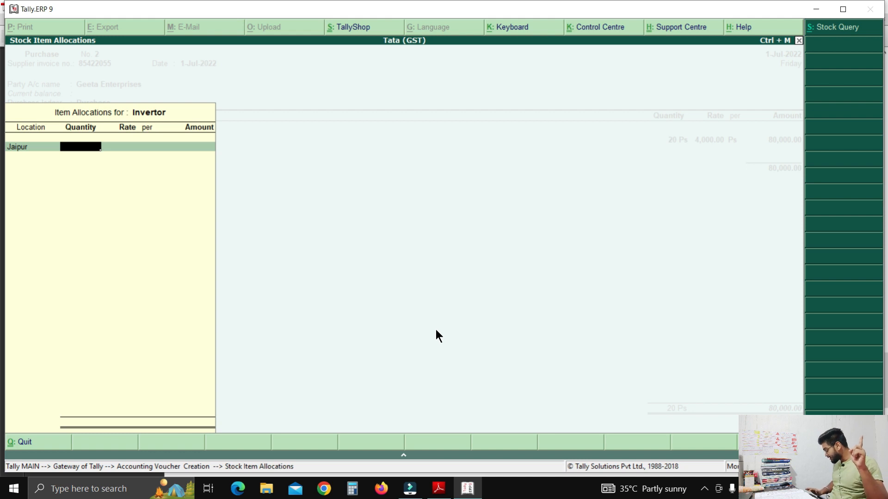
{"action": "type", "text": "1"}
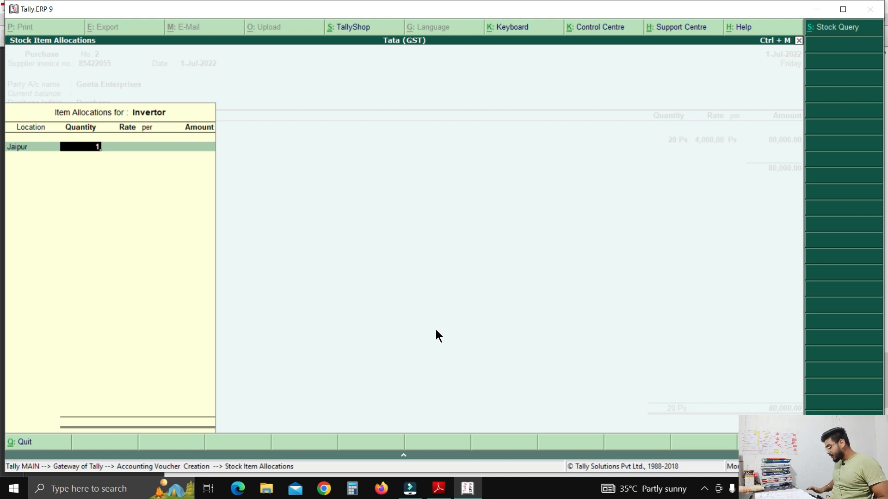
{"action": "key", "text": "BackSpace"}
{"action": "type", "text": "25"}
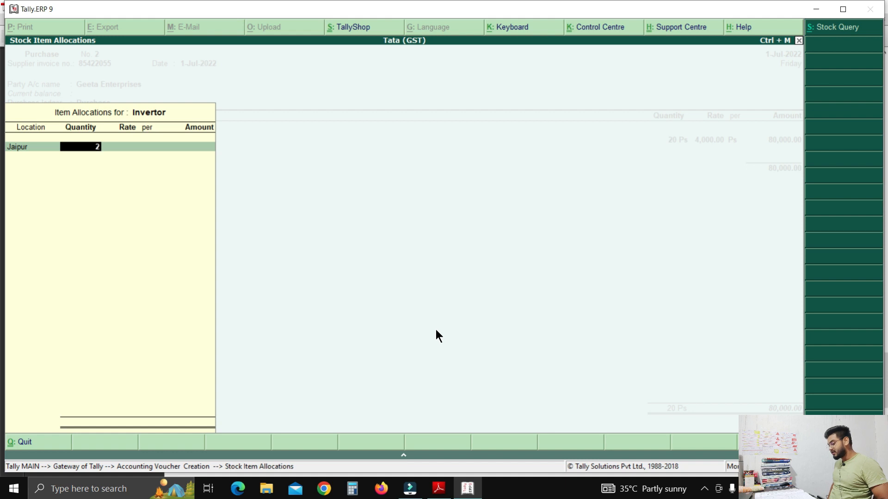
{"action": "key", "text": "Return"}
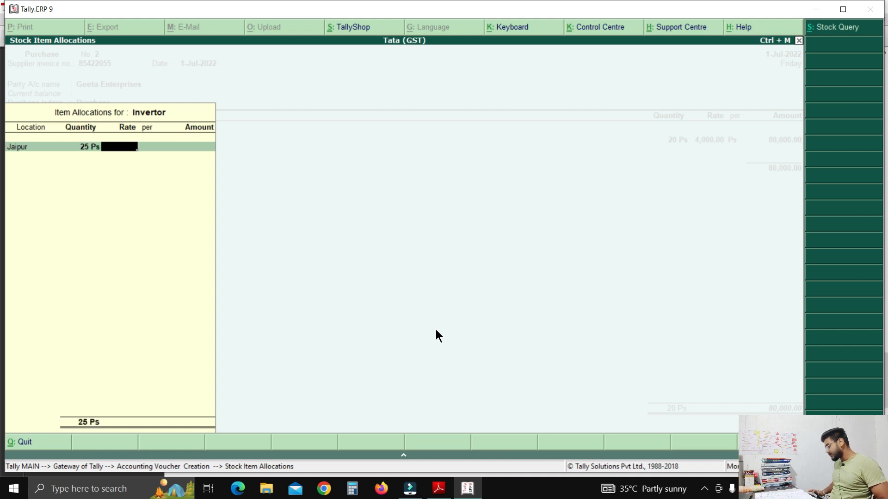
- Set the Invertor rate to 4,000 per Ps and accept the item line in the purchase voucher
{"action": "type", "text": "400"}
{"action": "key", "text": "Return"}
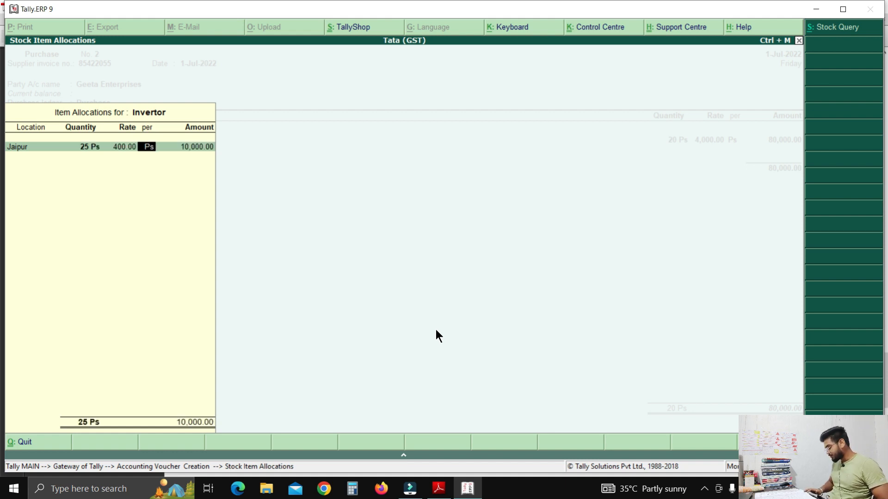
{"action": "key", "text": "BackSpace"}
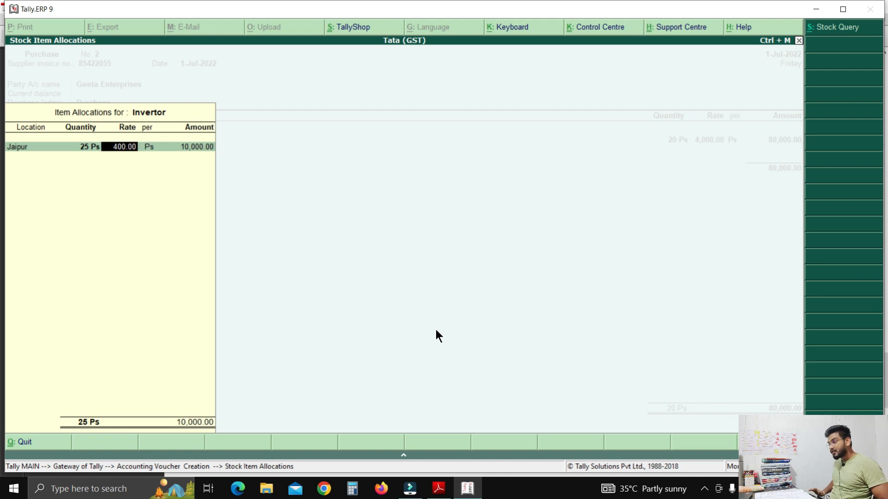
{"action": "type", "text": "4,000"}
{"action": "key", "text": "Return"}
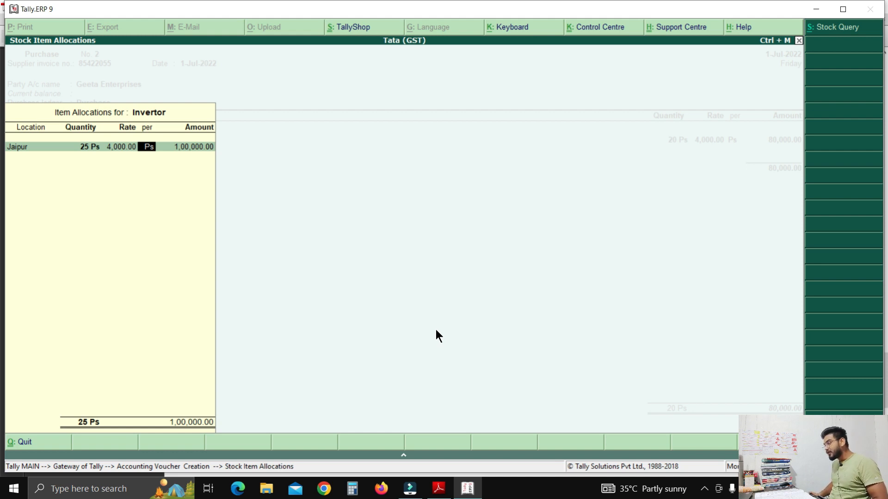
{"action": "key", "text": "Return"}
{"action": "key", "text": "Return"}
{"action": "key", "text": "Return"}
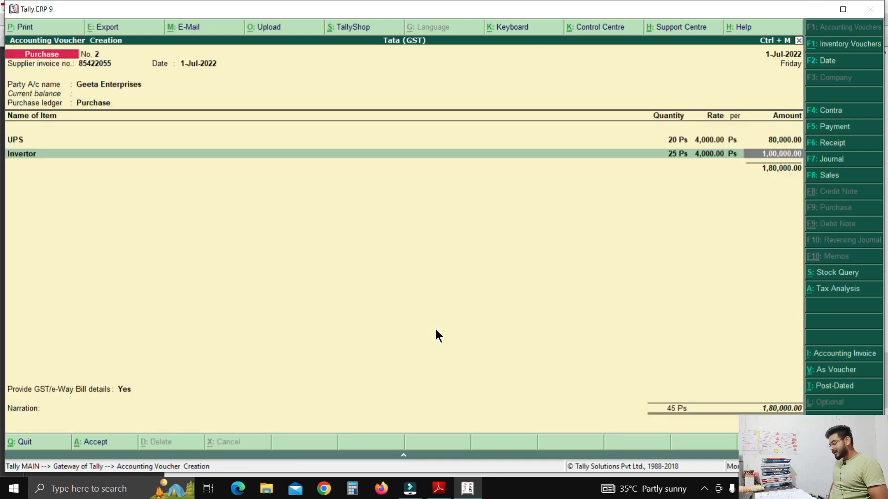
{"action": "key", "text": "Return"}
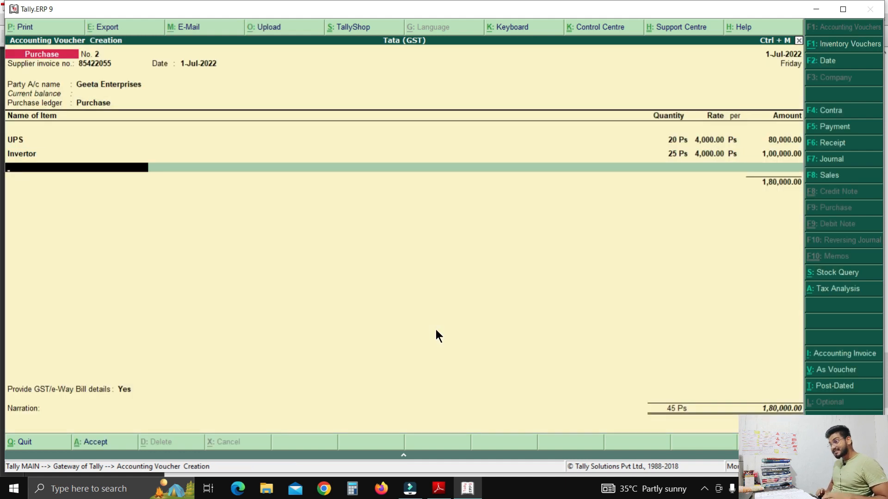
- Create a third stock item named CCTV under the Primary group, with Ps as its unit
{"action": "key", "text": "alt+c"}
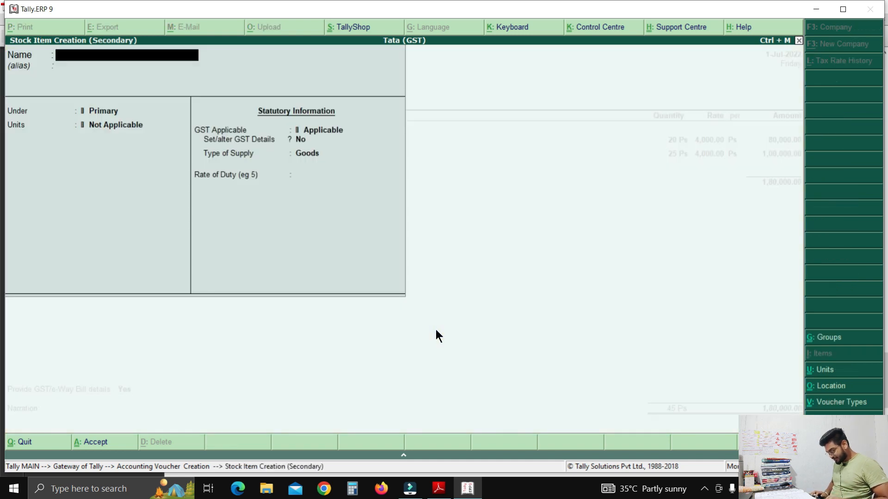
{"action": "type", "text": "CCT"}
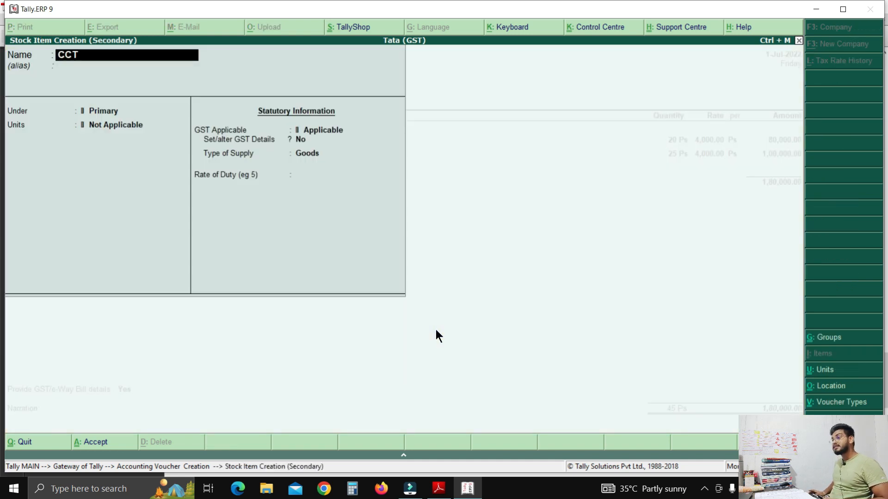
{"action": "type", "text": "V"}
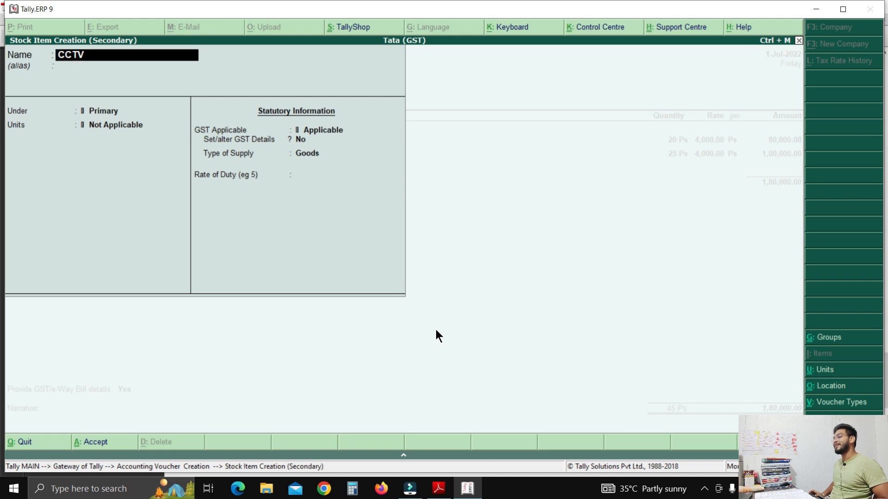
{"action": "key", "text": "Return"}
{"action": "key", "text": "Return"}
{"action": "key", "text": "Return"}
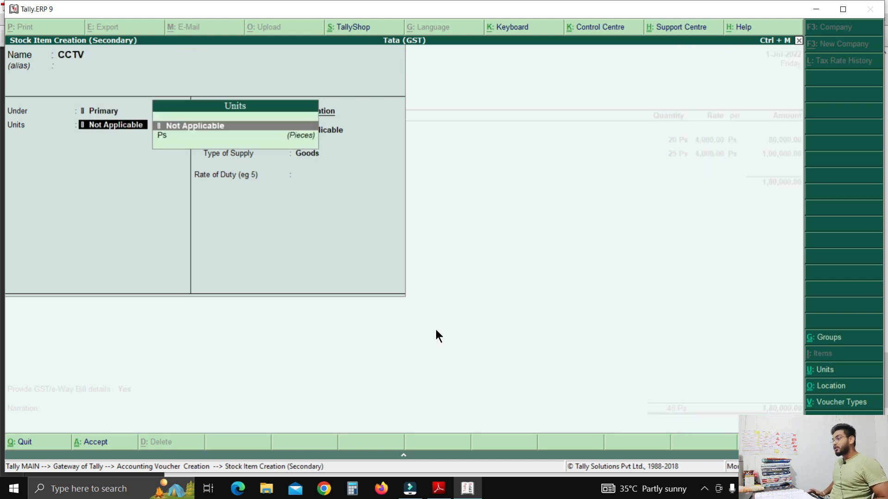
{"action": "key", "text": "Down"}
{"action": "key", "text": "Return"}
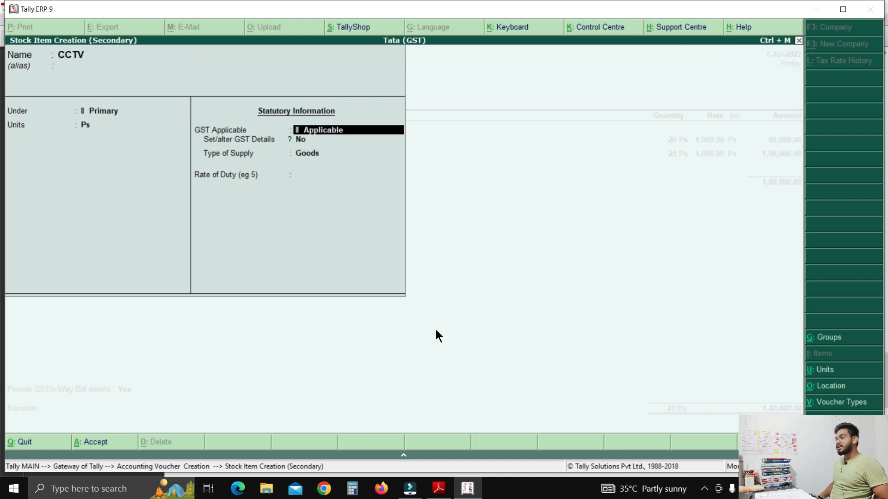
- Enable GST details for CCTV and set them to On Value calculation, Taxable, with 18% integrated tax
{"action": "key", "text": "Return"}
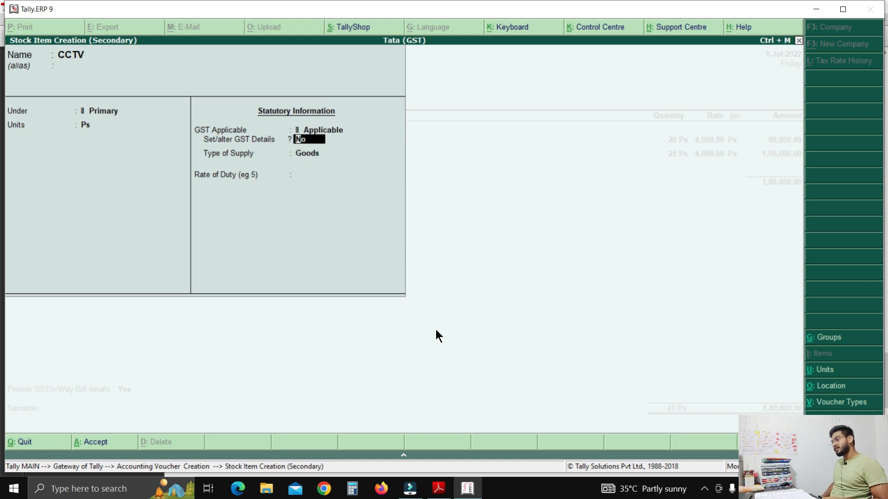
{"action": "key", "text": "t"}
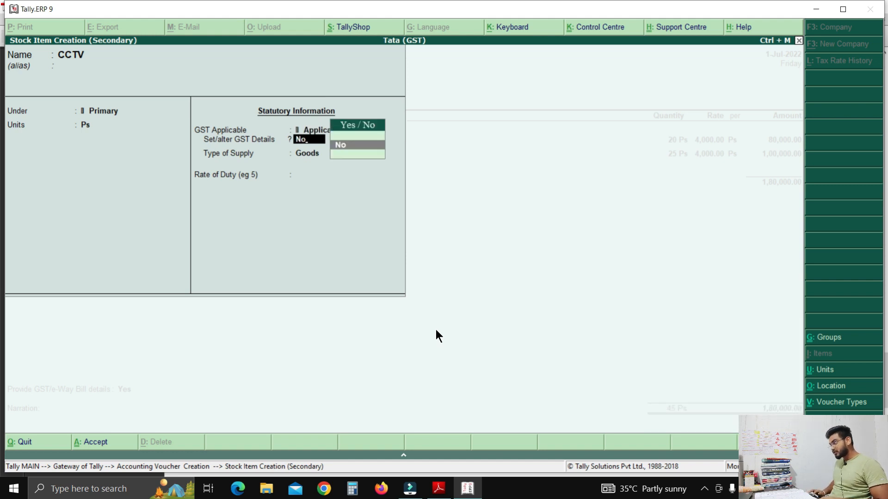
{"action": "key", "text": "BackSpace"}
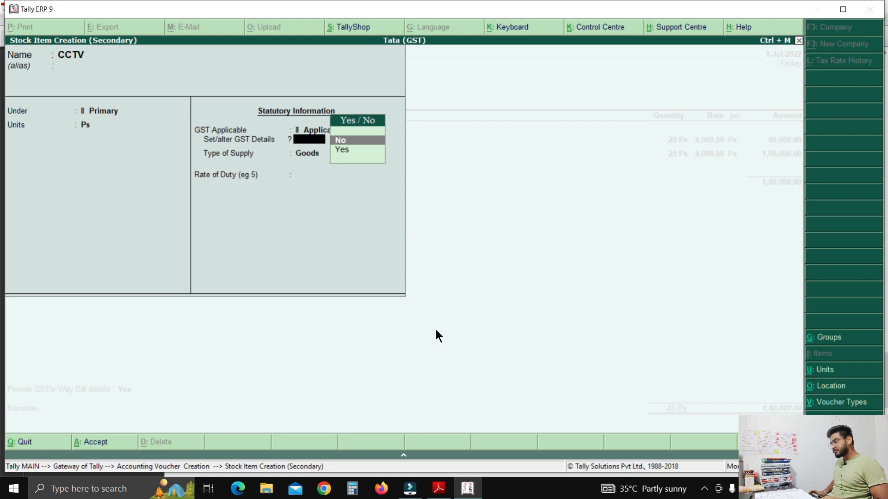
{"action": "type", "text": "y"}
{"action": "key", "text": "Return"}
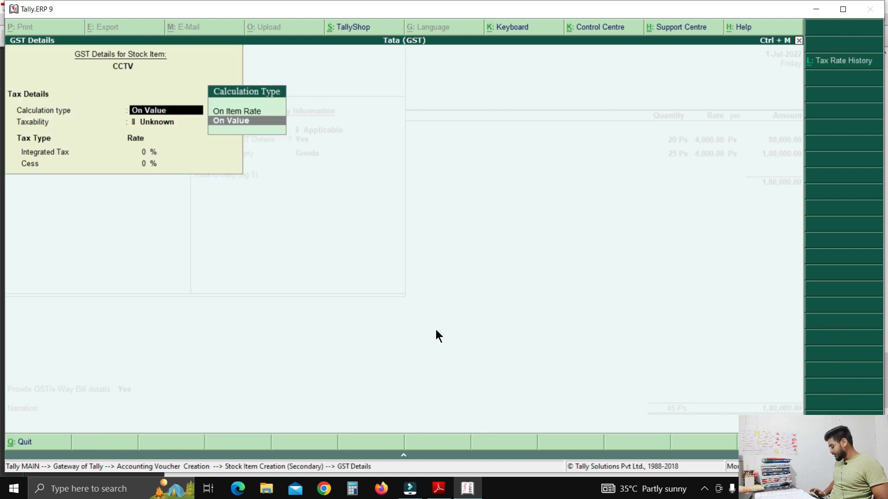
{"action": "key", "text": "Return"}
{"action": "key", "text": "Down"}
{"action": "key", "text": "Down"}
{"action": "key", "text": "Down"}
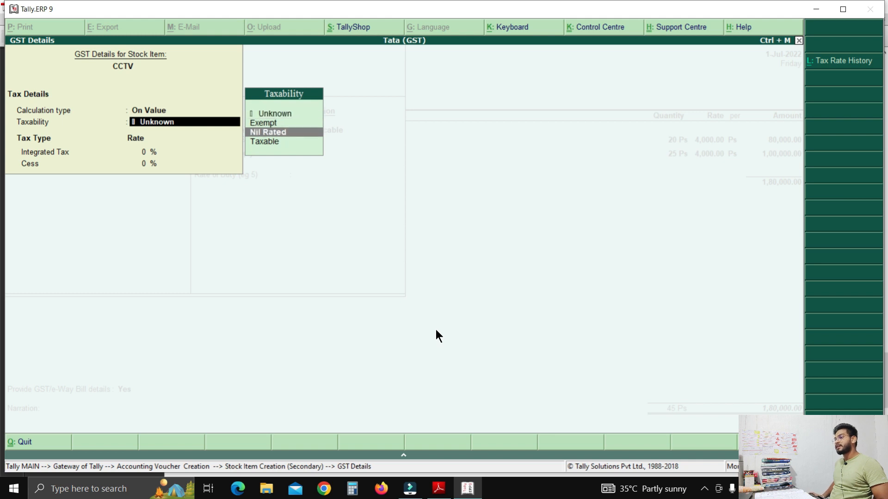
{"action": "key", "text": "Return"}
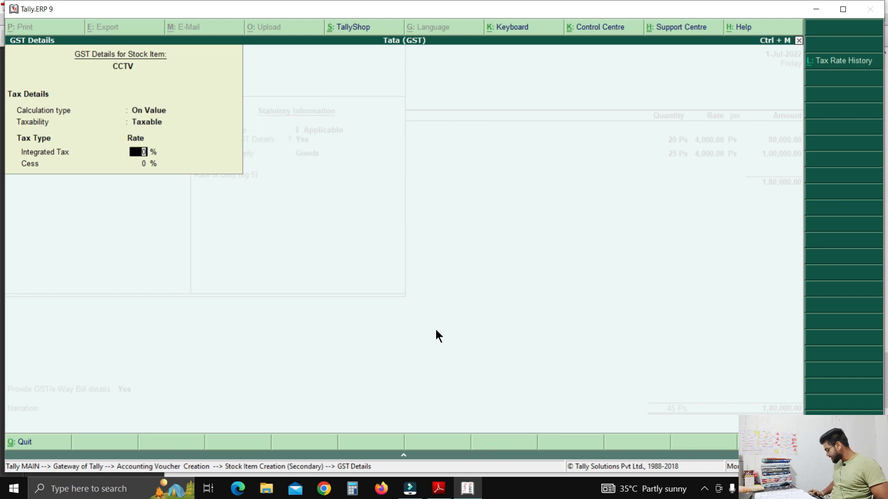
{"action": "type", "text": "18"}
{"action": "key", "text": "Return"}
{"action": "key", "text": "Return"}
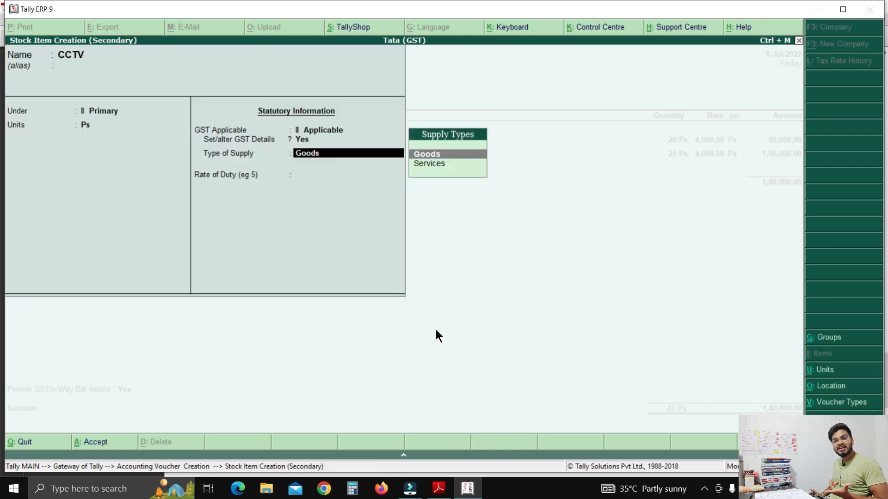
- Keep Goods as the supply type for CCTV, leave its duty rate unset and save the item
{"action": "key", "text": "Return"}
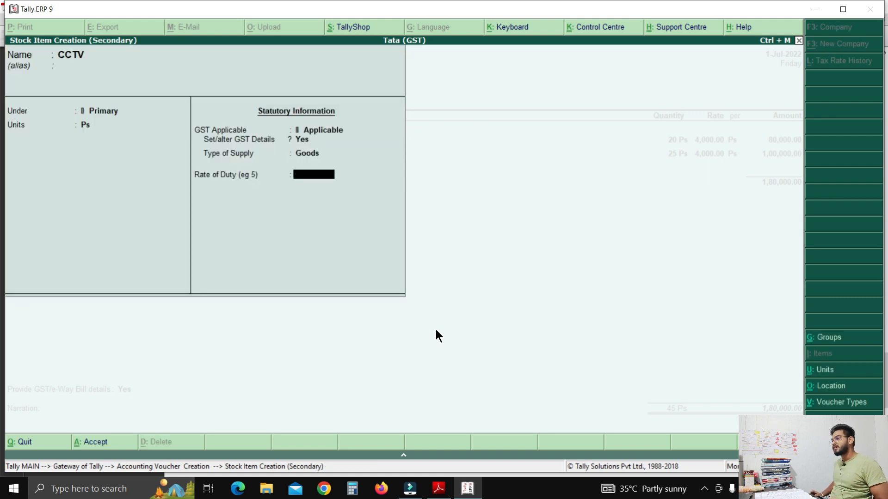
{"action": "key", "text": "Return"}
{"action": "key", "text": "Return"}
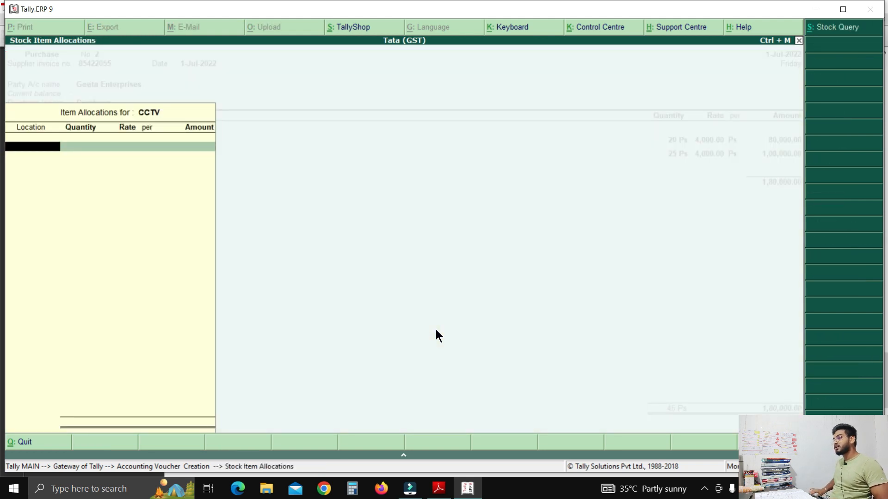
- Allocate 20 Ps of CCTV to the Jaipur location at a rate of 2,400 and accept the item line
{"action": "type", "text": "J"}
{"action": "key", "text": "Return"}
{"action": "type", "text": "20"}
{"action": "key", "text": "Return"}
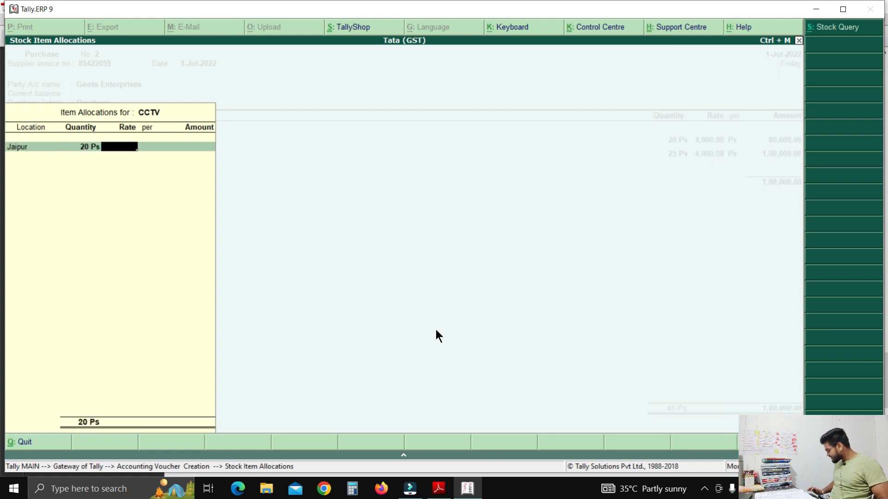
{"action": "type", "text": "2400"}
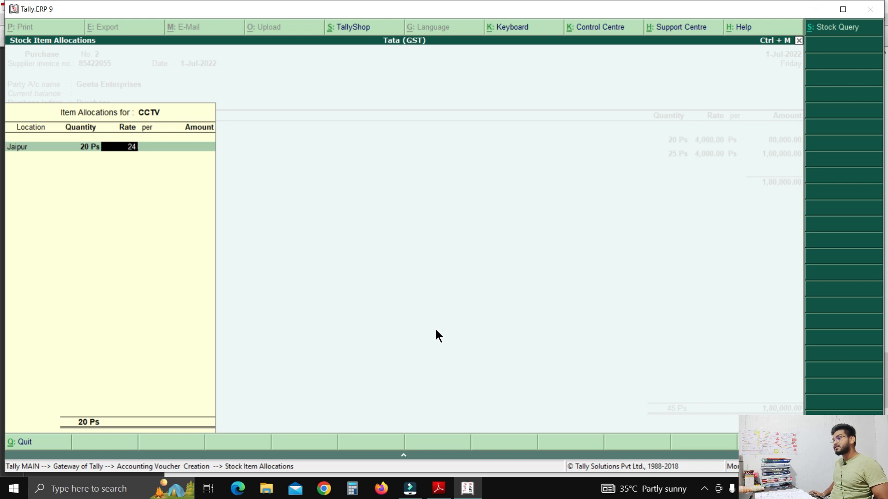
{"action": "key", "text": "Return"}
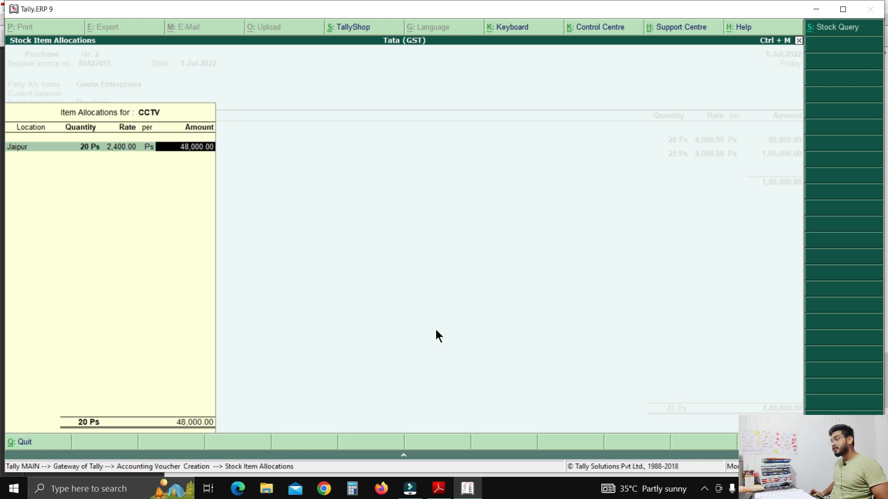
{"action": "key", "text": "Return"}
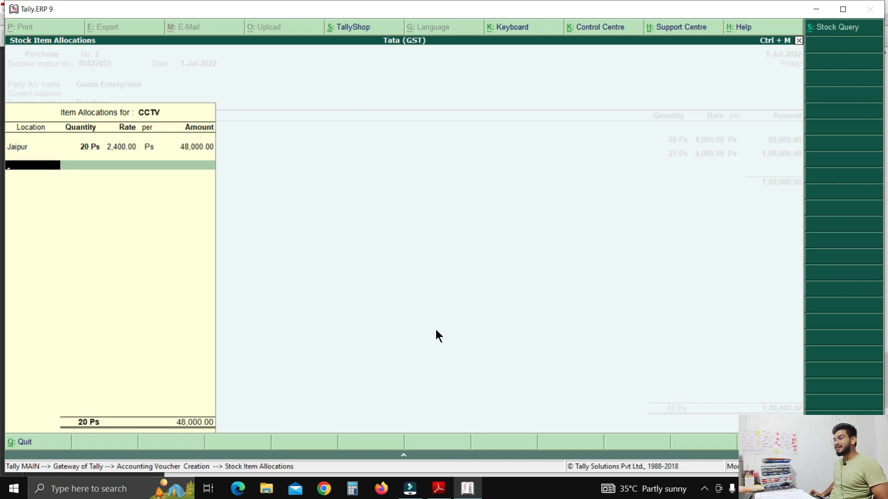
{"action": "key", "text": "Return"}
{"action": "key", "text": "Return"}
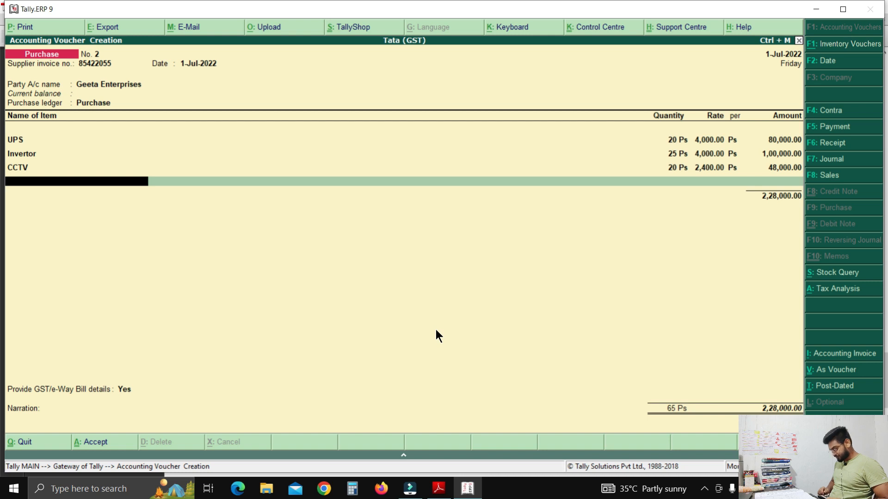
- Create a fourth stock item named LPG Stoves under the Primary group, with Ps as its unit
{"action": "key", "text": "alt+c"}
{"action": "type", "text": "Lp"}
{"action": "key", "text": "BackSpace"}
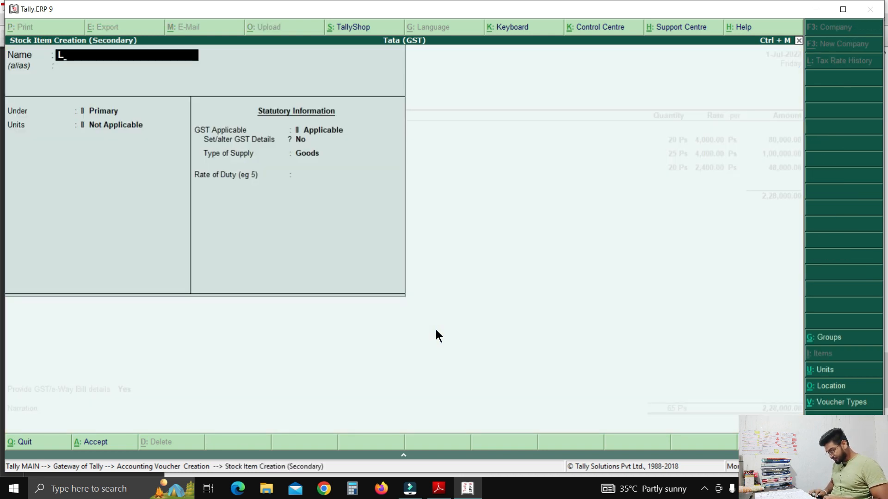
{"action": "type", "text": "G"}
{"action": "key", "text": "BackSpace"}
{"action": "type", "text": "PG"}
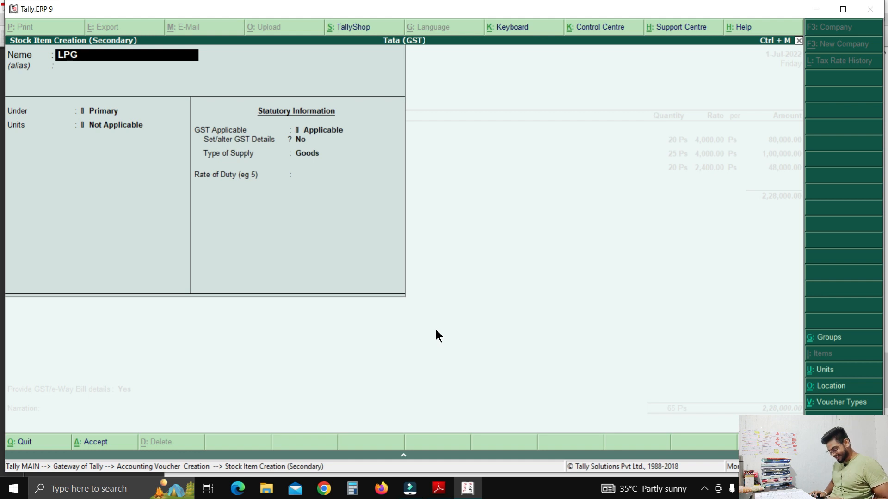
{"action": "type", "text": "S"}
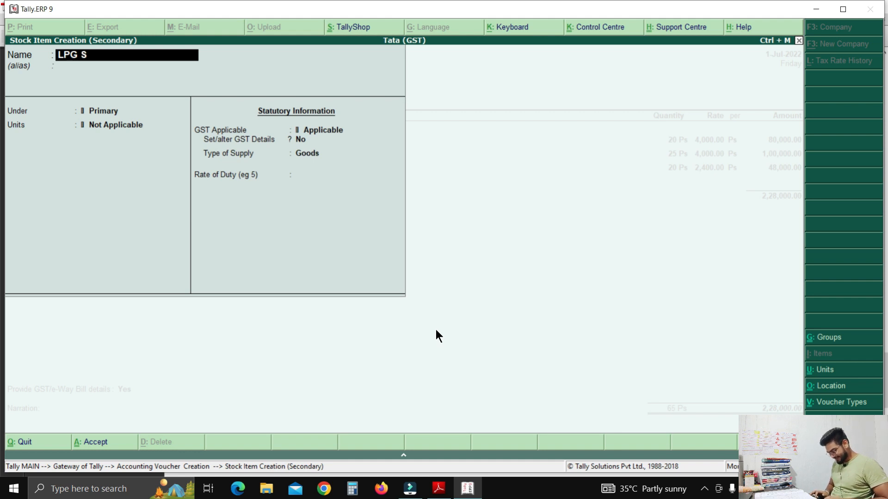
{"action": "type", "text": "toves"}
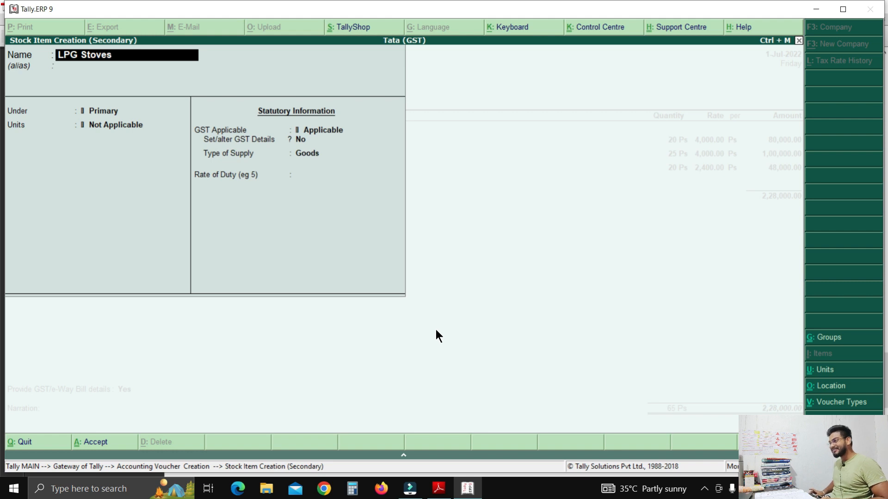
{"action": "key", "text": "Return"}
{"action": "key", "text": "Return"}
{"action": "key", "text": "Return"}
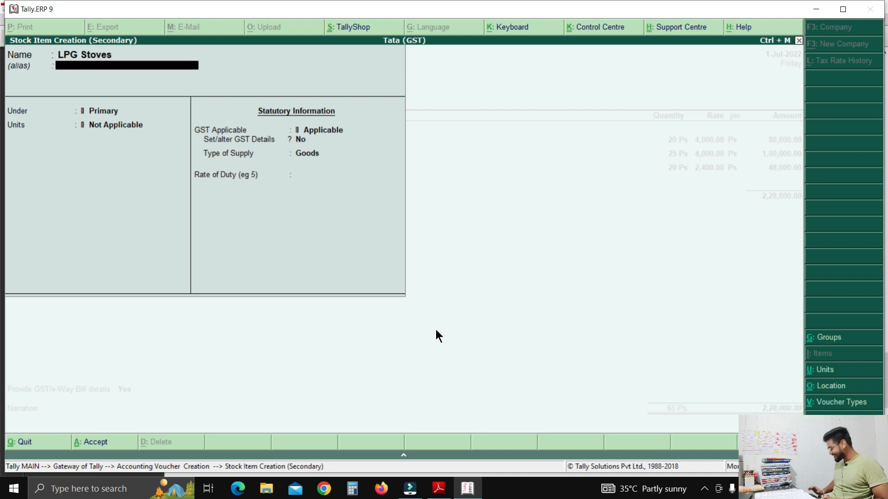
{"action": "key", "text": "Down"}
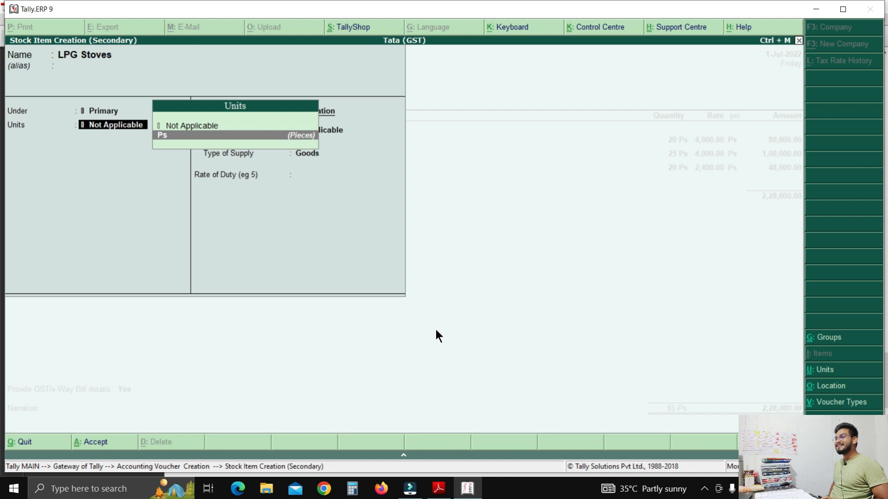
{"action": "key", "text": "Return"}
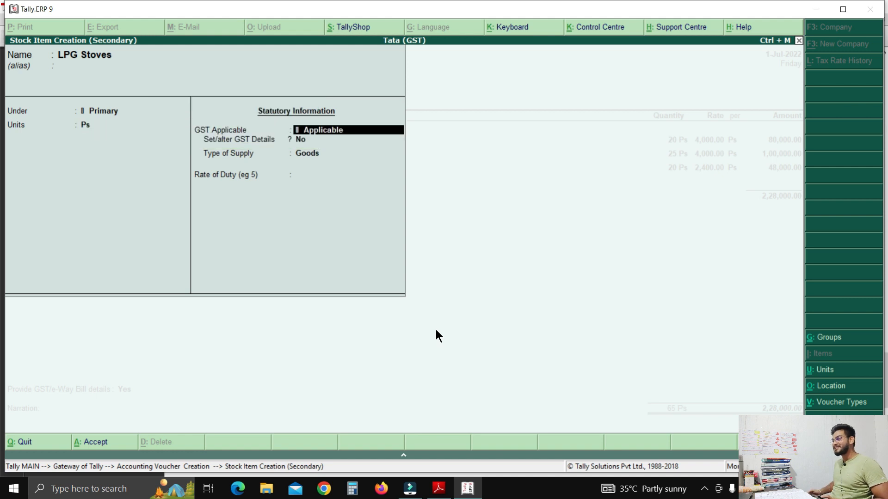
- Enable GST details for LPG Stoves and set them to On Value calculation, Taxable, with 18% integrated tax
{"action": "key", "text": "Return"}
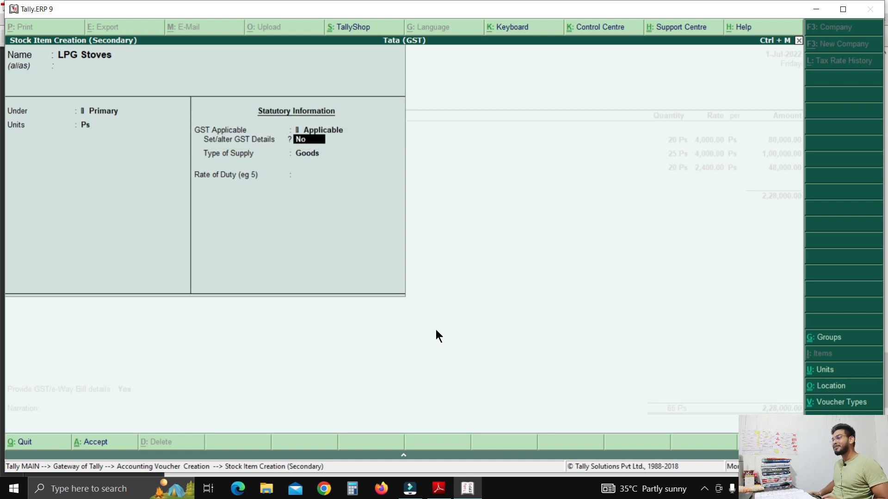
{"action": "key", "text": "y"}
{"action": "key", "text": "Return"}
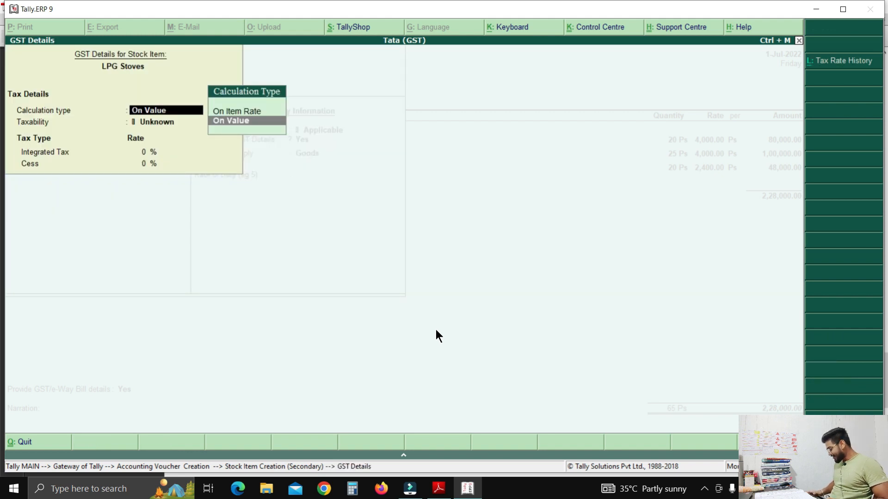
{"action": "key", "text": "Return"}
{"action": "key", "text": "Down"}
{"action": "key", "text": "Down"}
{"action": "key", "text": "Down"}
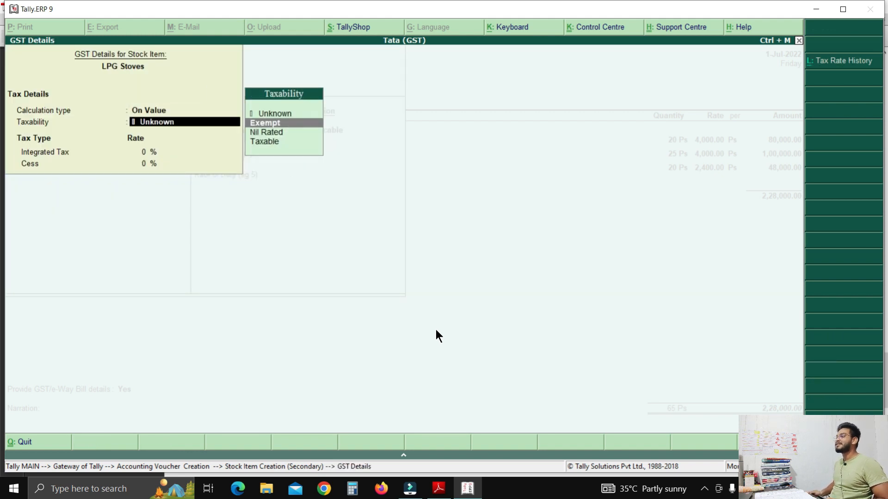
{"action": "key", "text": "Return"}
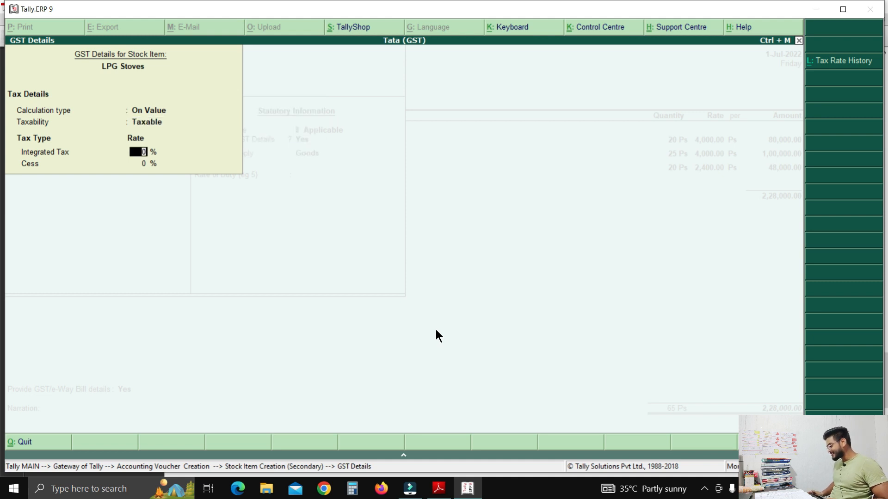
{"action": "type", "text": "18"}
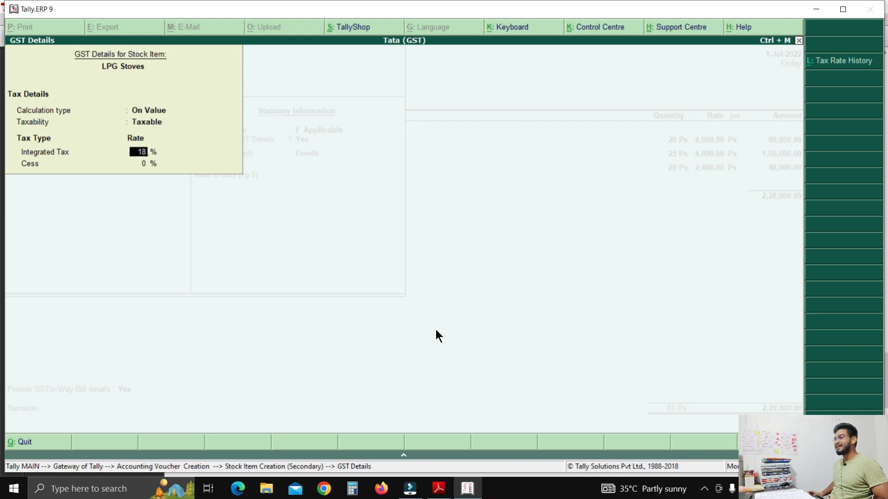
{"action": "key", "text": "Return"}
{"action": "key", "text": "Return"}
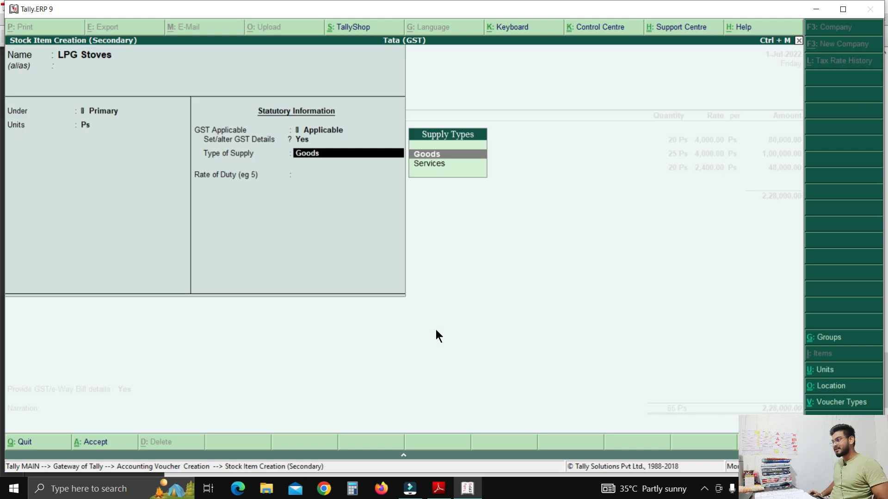
- Keep Goods as the supply type for LPG Stoves, leave its duty rate unset and save the item
{"action": "key", "text": "Return"}
{"action": "key", "text": "Return"}
{"action": "key", "text": "Return"}
{"action": "key", "text": "Return"}
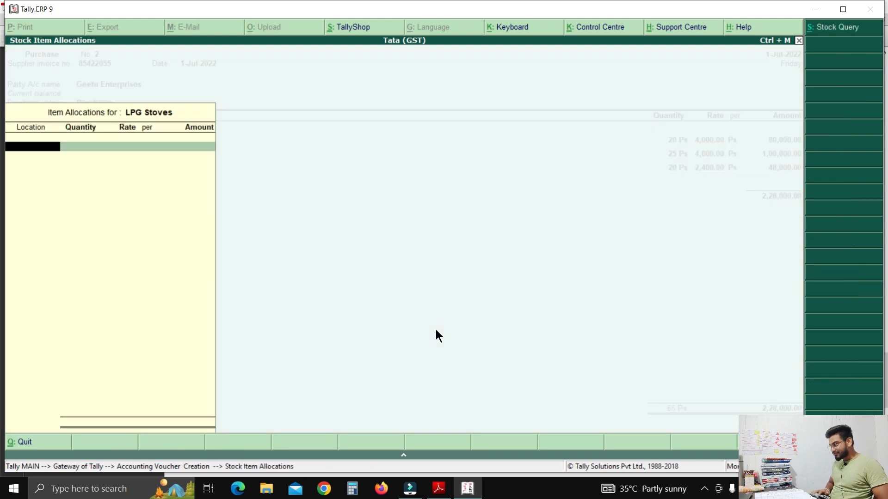
- Allocate 20 Ps of LPG Stoves to the Jaipur location at a rate of 1,400 and accept the item line
{"action": "type", "text": "Jaipur"}
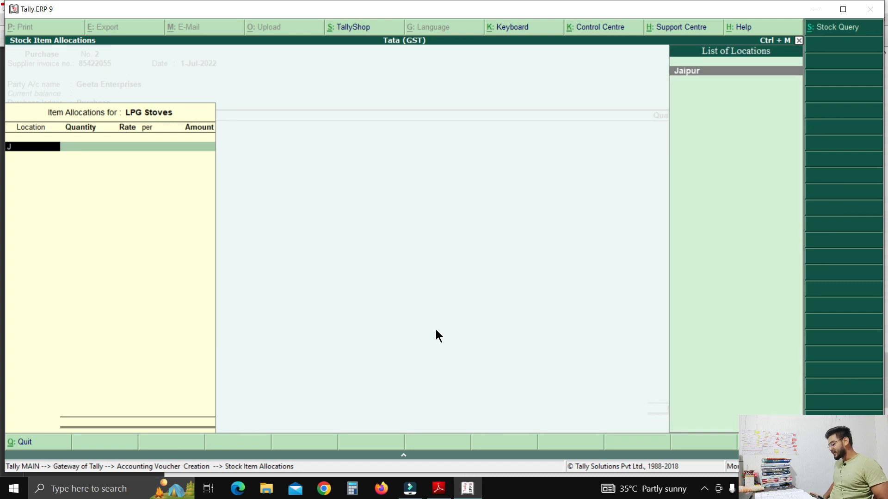
{"action": "key", "text": "Return"}
{"action": "type", "text": "20 Ps"}
{"action": "key", "text": "Return"}
{"action": "type", "text": "1,4"}
{"action": "type", "text": "00"}
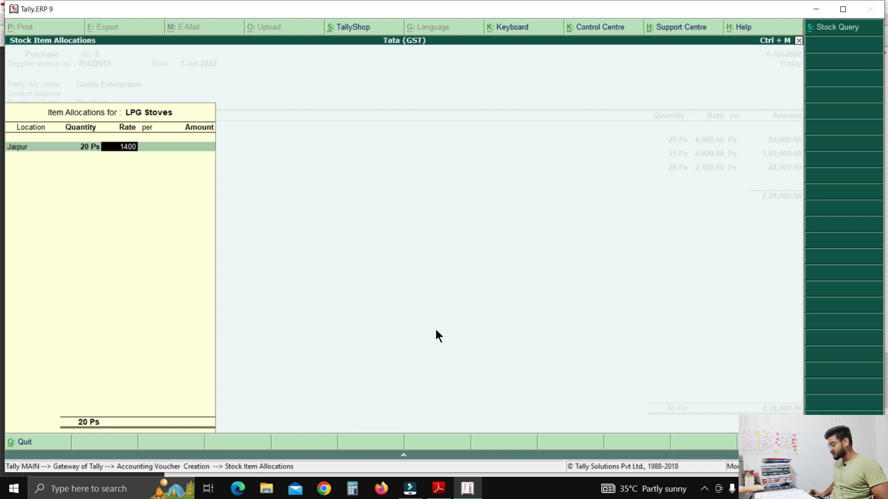
{"action": "key", "text": "Return"}
{"action": "key", "text": "Return"}
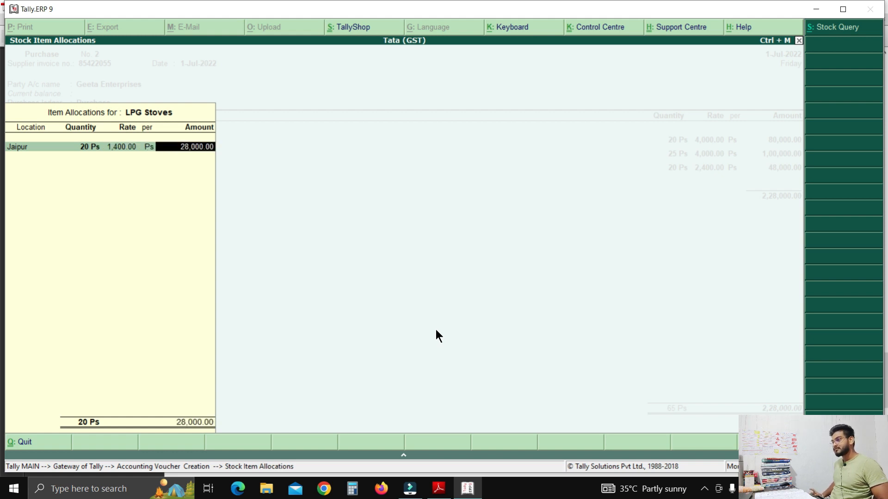
{"action": "key", "text": "Return"}
{"action": "key", "text": "Return"}
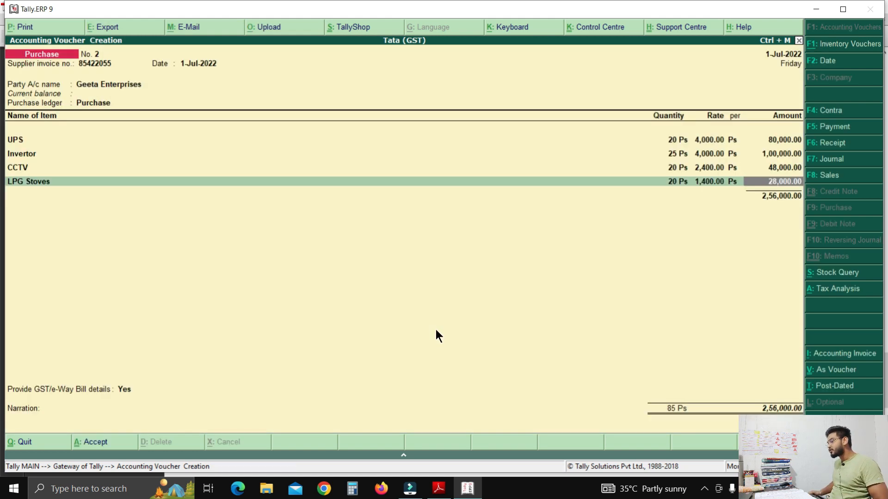
{"action": "key", "text": "Return"}
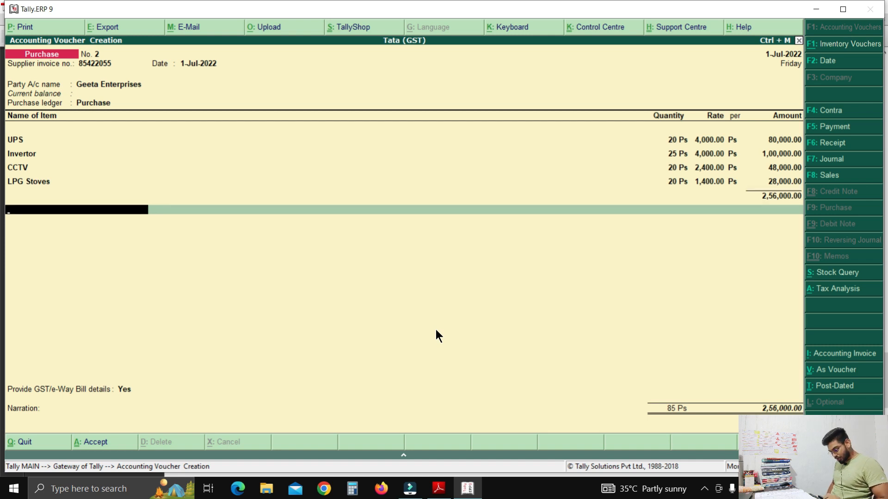
- Add the CGST and SGST ledgers below the items with their calculated amounts and end the ledger list
{"action": "type", "text": "C"}
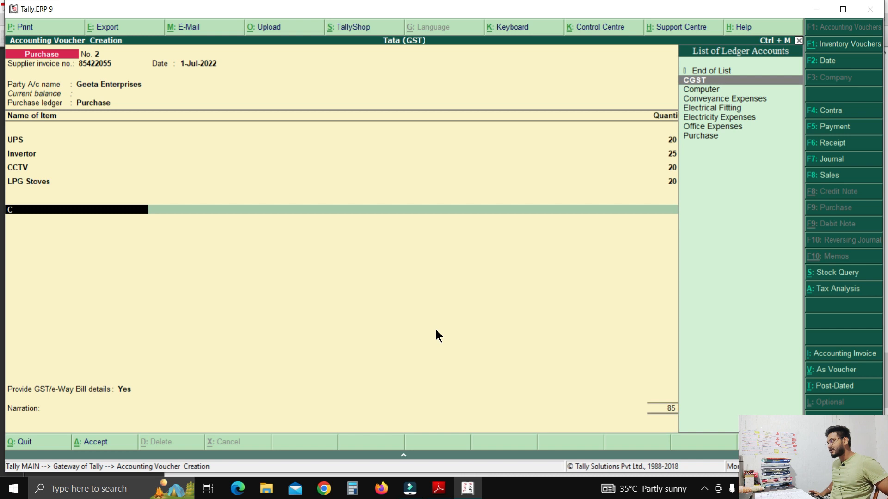
{"action": "key", "text": "Return"}
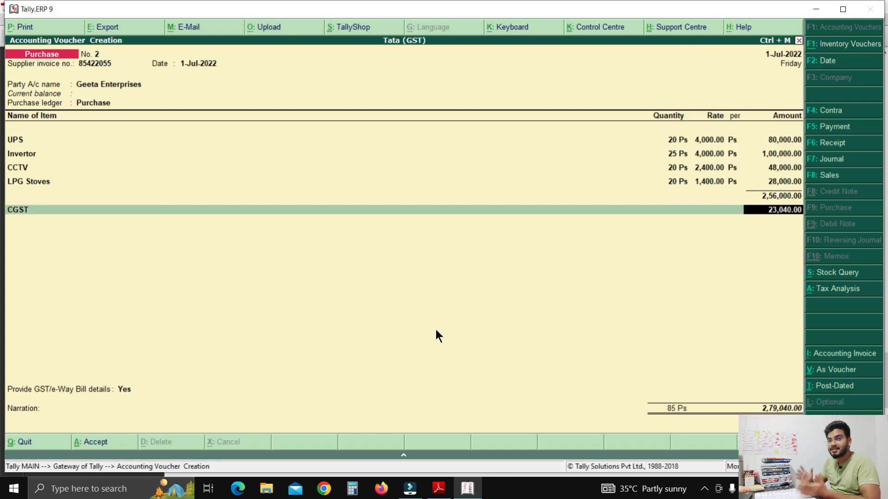
{"action": "key", "text": "Return"}
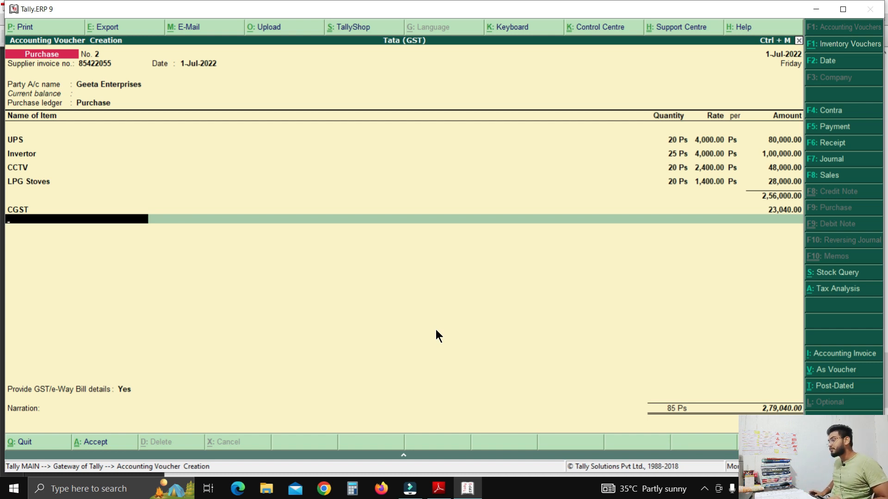
{"action": "type", "text": "S"}
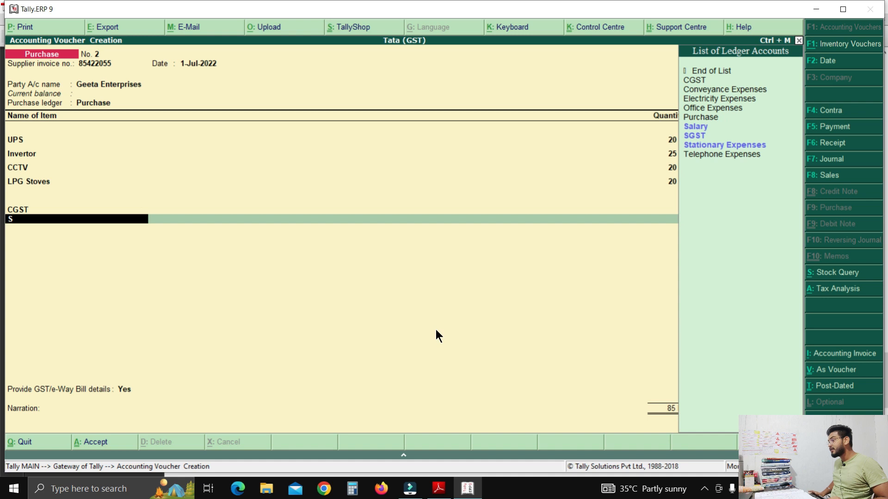
{"action": "type", "text": "G"}
{"action": "key", "text": "Return"}
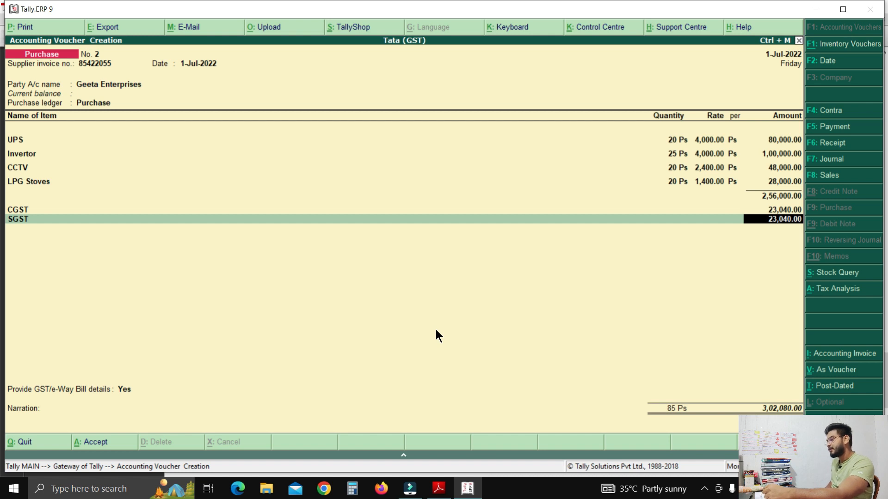
{"action": "key", "text": "Return"}
{"action": "key", "text": "Return"}
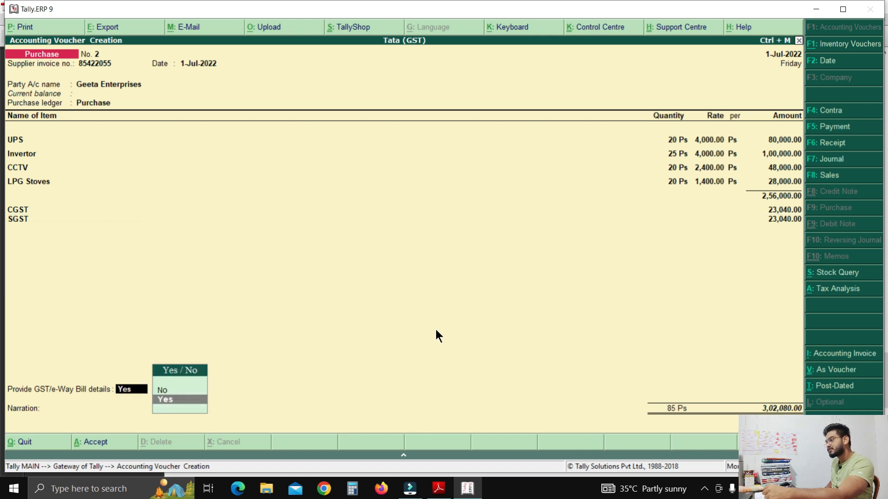
- Keep GST/e-Way Bill details on Yes, leave the empty e-way bill, transporter and dispatch fields blank, and save the purchase voucher
{"action": "key", "text": "Return"}
{"action": "key", "text": "Return"}
{"action": "key", "text": "Return"}
{"action": "key", "text": "Return"}
{"action": "key", "text": "Return"}
{"action": "key", "text": "Return"}
{"action": "key", "text": "Return"}
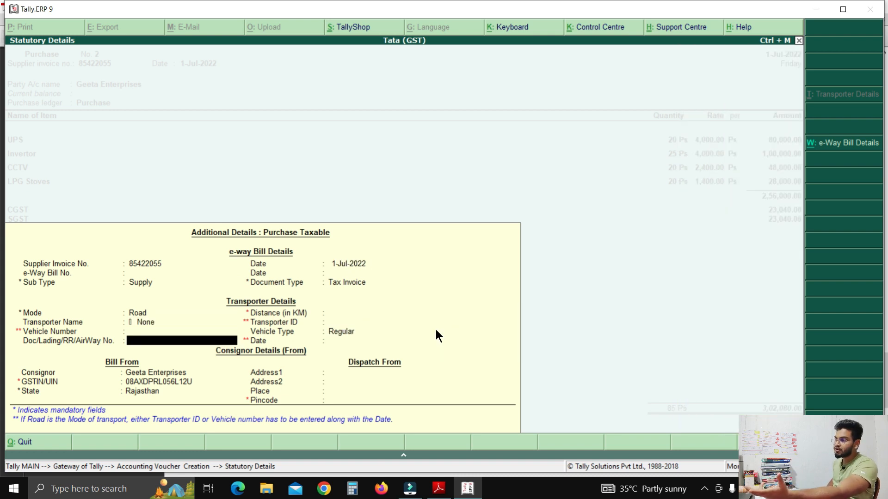
{"action": "key", "text": "Return"}
{"action": "key", "text": "Return"}
{"action": "key", "text": "Return"}
{"action": "key", "text": "Return"}
{"action": "key", "text": "Return"}
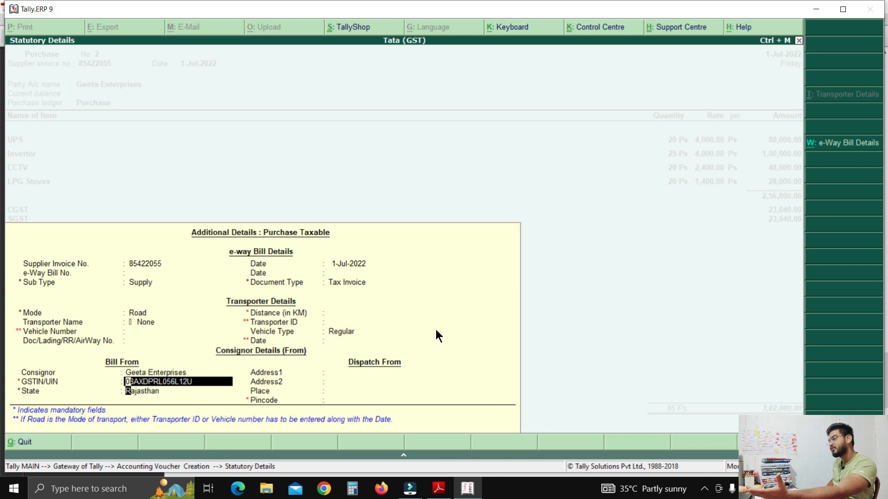
{"action": "key", "text": "Return"}
{"action": "key", "text": "Return"}
{"action": "key", "text": "Return"}
{"action": "key", "text": "Return"}
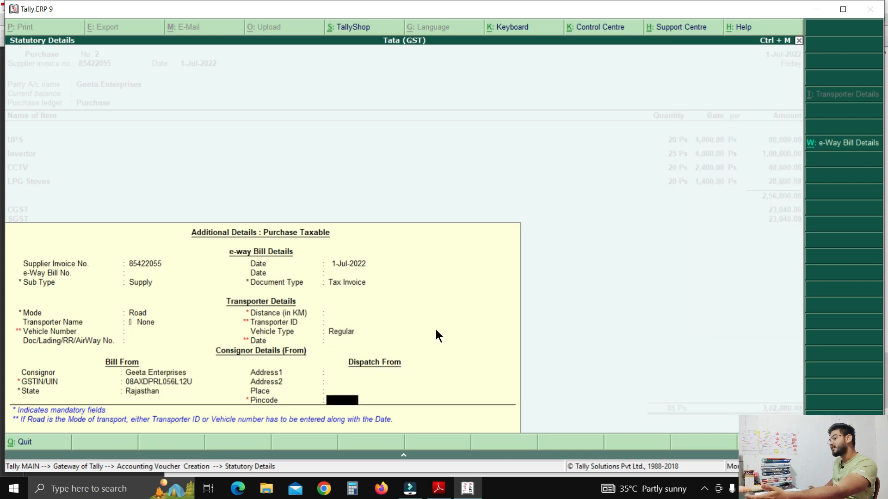
{"action": "key", "text": "Return"}
{"action": "key", "text": "Return"}
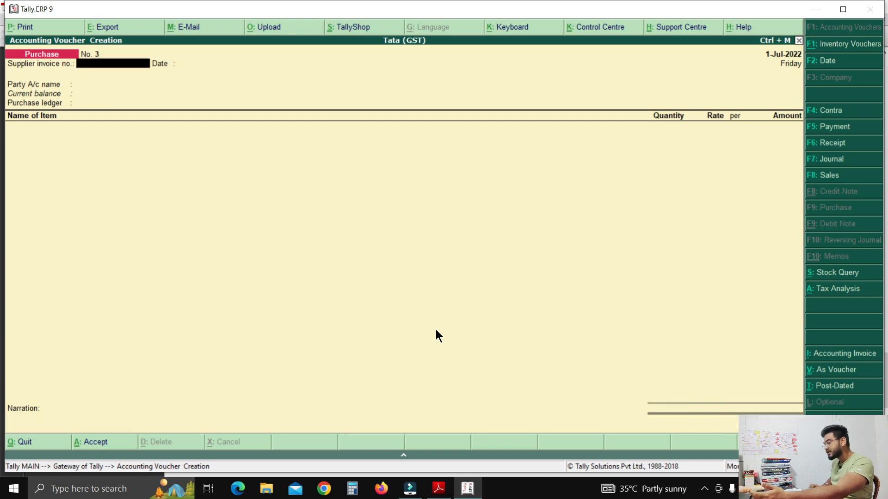
- Reopen the saved Geeta Enterprises purchase voucher and print it to a PDF named bill 2 in Documents
{"action": "key", "text": "Page_Up"}
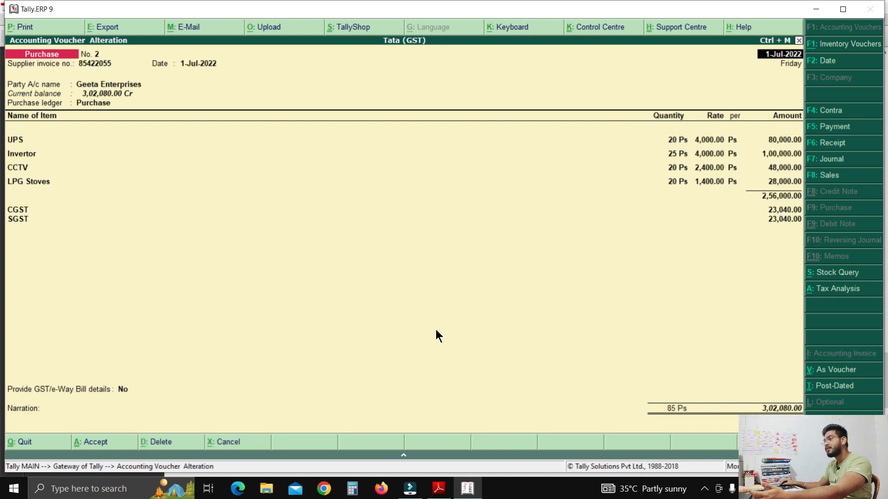
{"action": "left_click", "coordinate": [26, 28]}
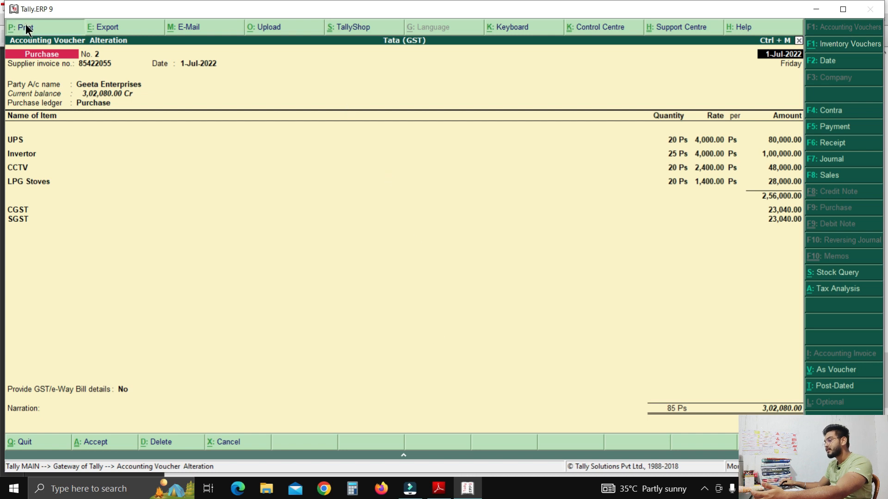
{"action": "key", "text": "Return"}
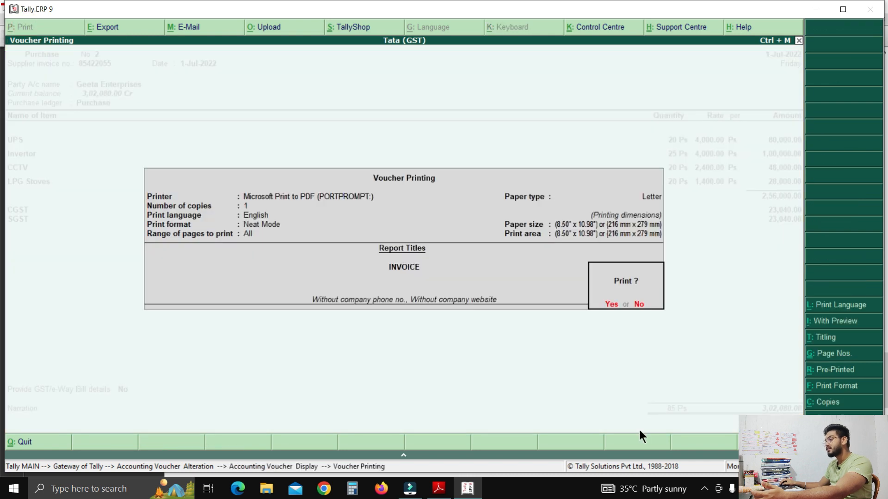
{"action": "left_click", "coordinate": [610, 303]}
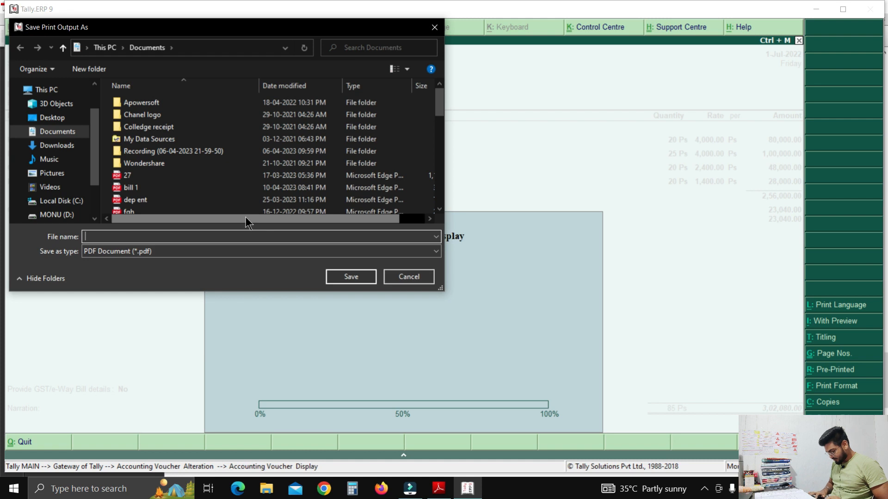
{"action": "type", "text": "bill 2"}
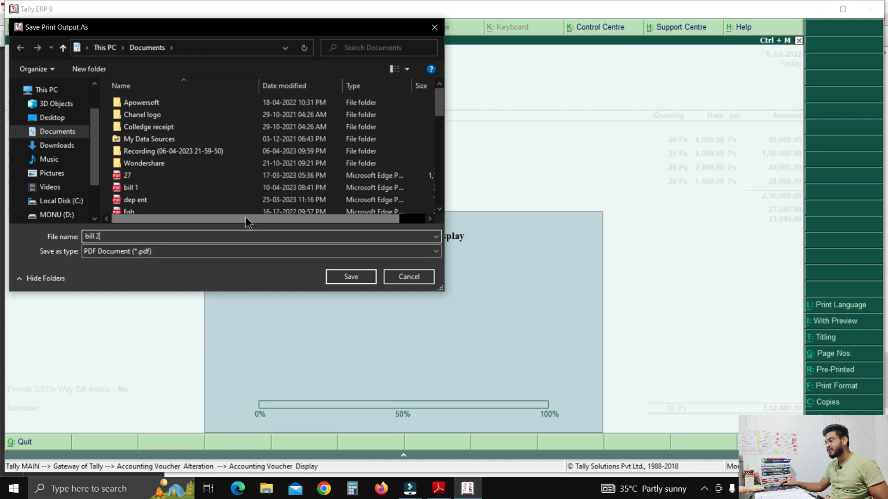
{"action": "left_click", "coordinate": [356, 282]}
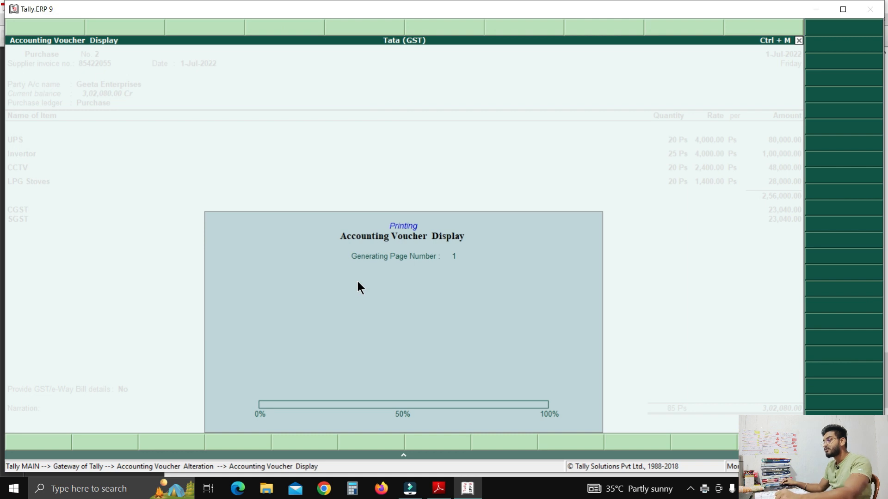
- Switch to File Explorer, open the bill 2 PDF, examine the invoice in full screen, and close both windows
{"action": "left_click", "coordinate": [270, 492]}
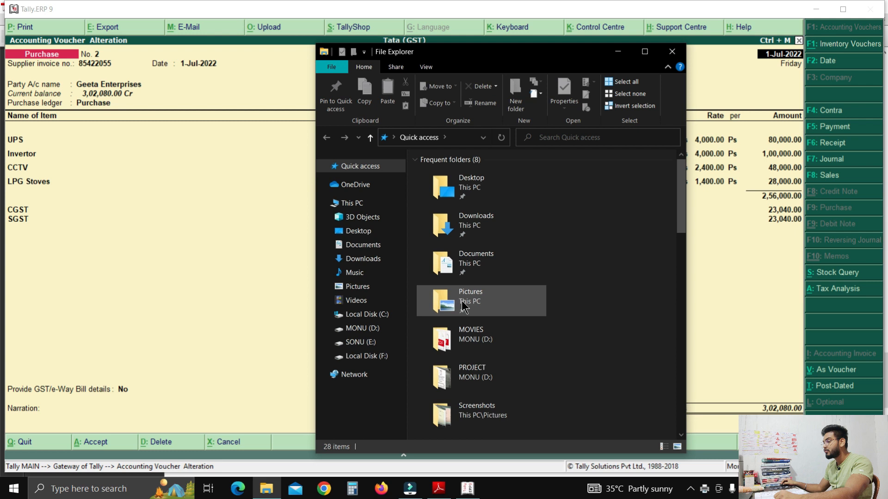
{"action": "double_click", "coordinate": [454, 390]}
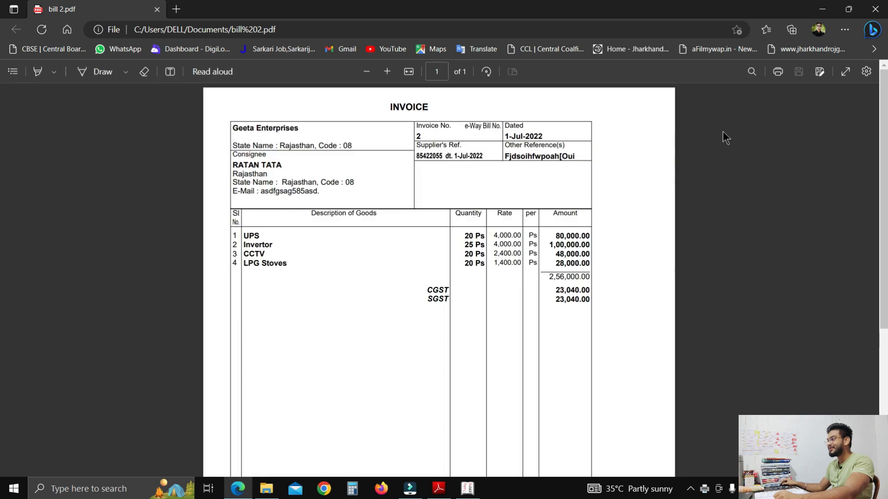
{"action": "left_click", "coordinate": [845, 72]}
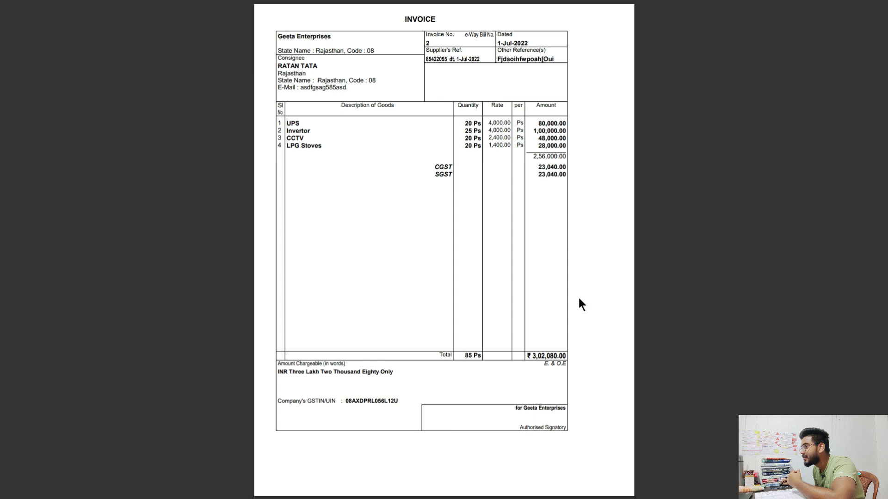
{"action": "left_click", "coordinate": [437, 41]}
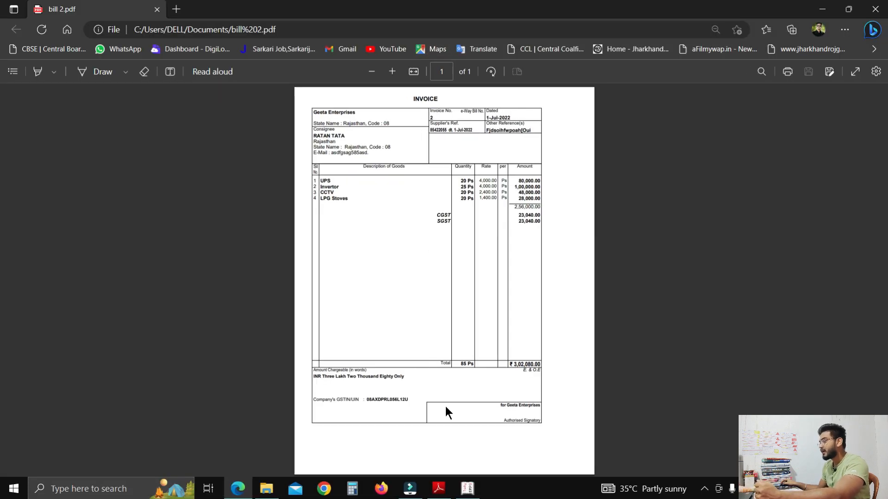
{"action": "left_click", "coordinate": [875, 10]}
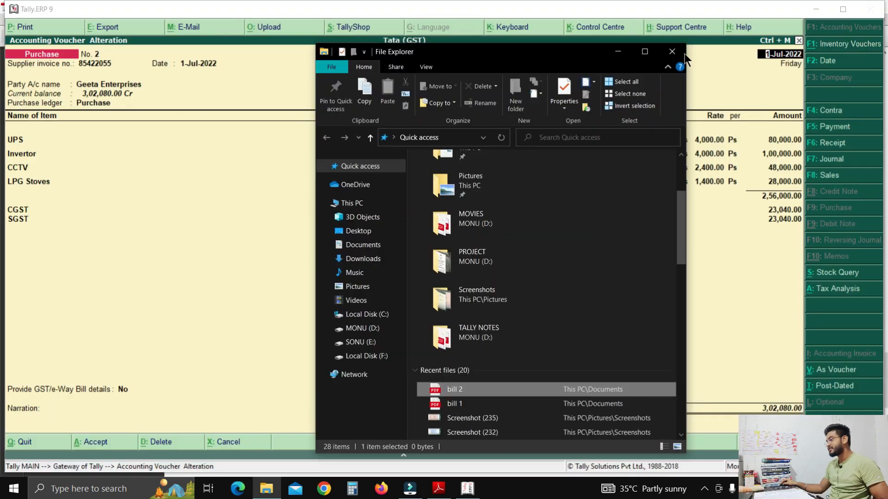
{"action": "left_click", "coordinate": [671, 51]}
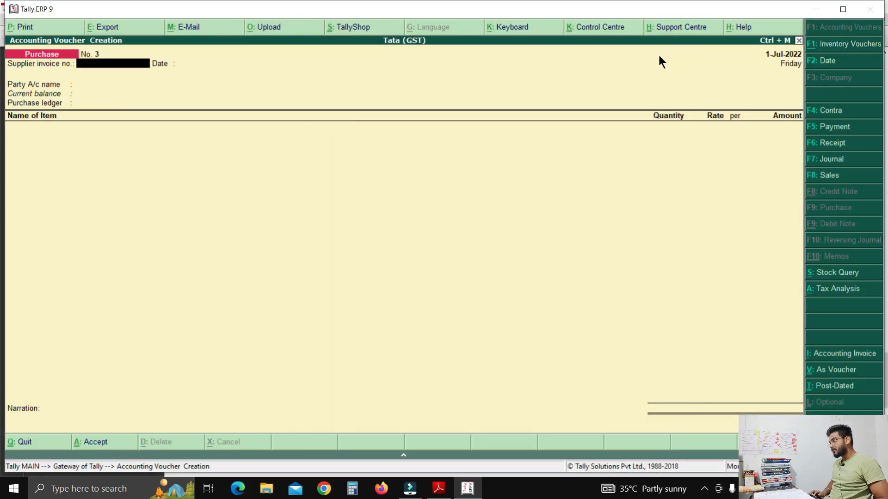
- Leave the blank purchase voucher and open the Day Book for 1-Jul-2022 in the detailed view
{"action": "key", "text": "Escape"}
{"action": "key", "text": "Down"}
{"action": "key", "text": "Down"}
{"action": "key", "text": "Down"}
{"action": "key", "text": "Down"}
{"action": "key", "text": "Down"}
{"action": "key", "text": "Down"}
{"action": "key", "text": "Down"}
{"action": "key", "text": "Down"}
{"action": "key", "text": "Return"}
{"action": "key", "text": "Down"}
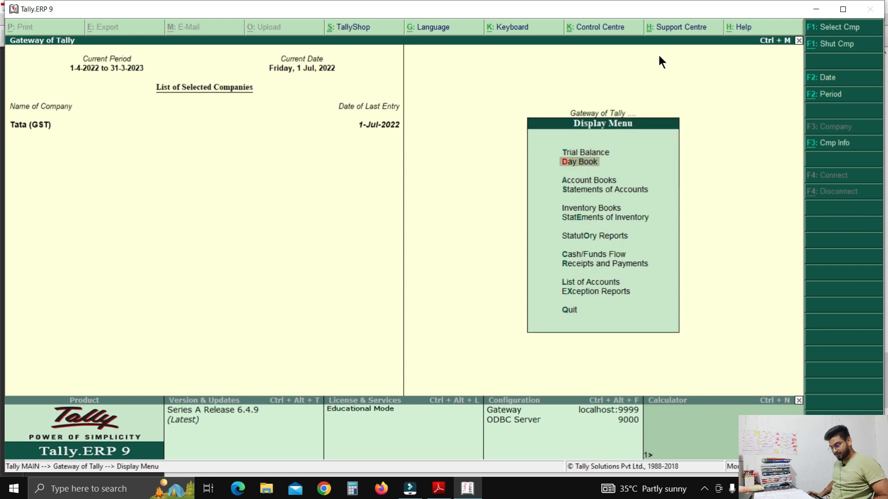
{"action": "key", "text": "Return"}
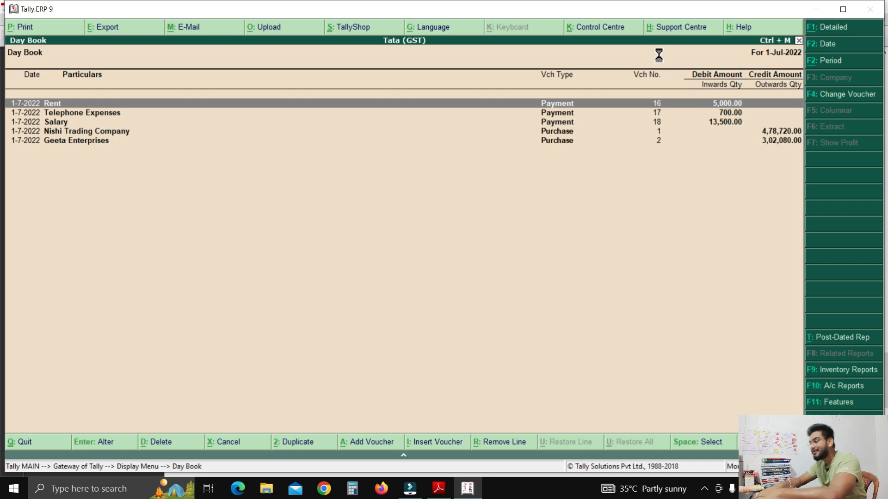
{"action": "key", "text": "alt+F1"}
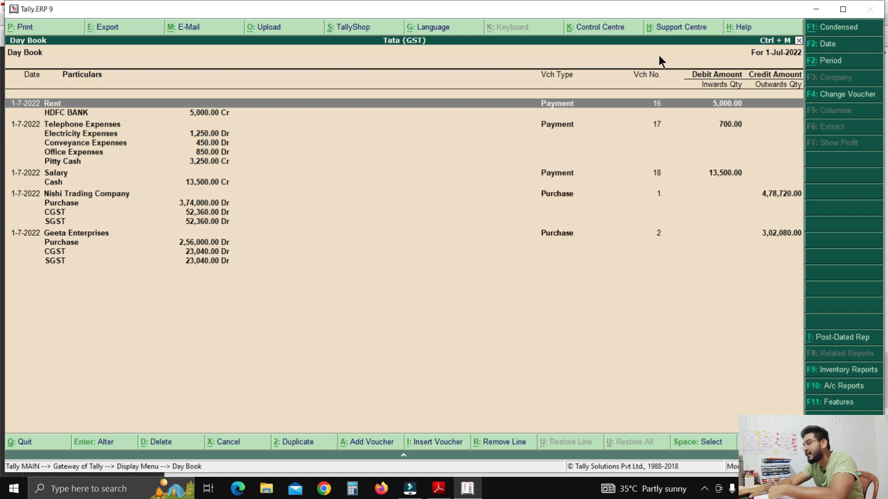
- Examine the Day Book's payment and purchase vouchers line by line, down to the Geeta Enterprises SGST entry
{"action": "key", "text": "Down"}
{"action": "key", "text": "Down"}
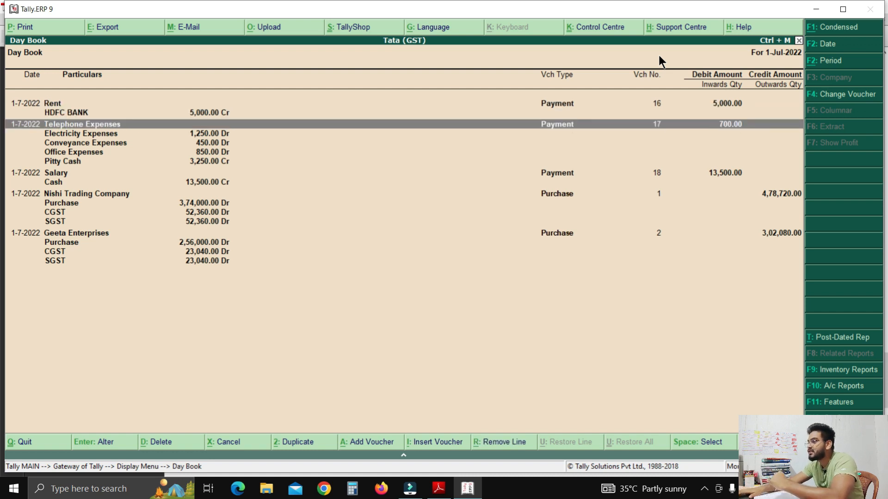
{"action": "key", "text": "Down"}
{"action": "key", "text": "Down"}
{"action": "key", "text": "Down"}
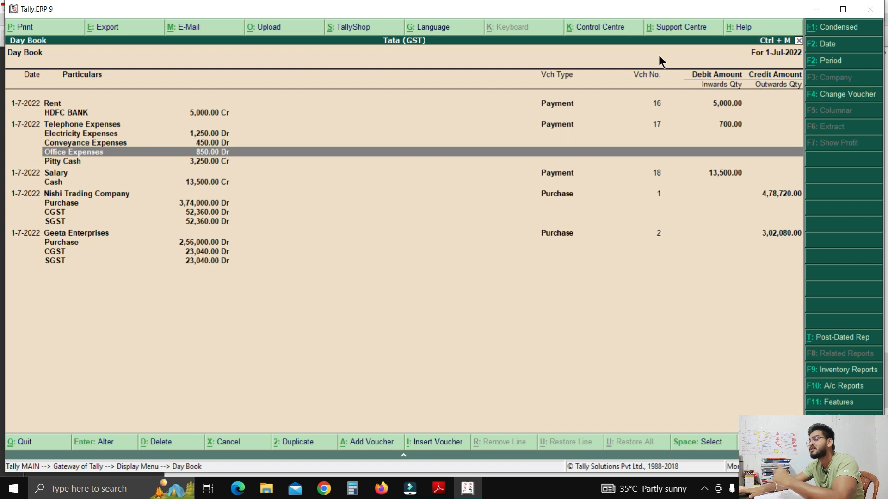
{"action": "key", "text": "Down"}
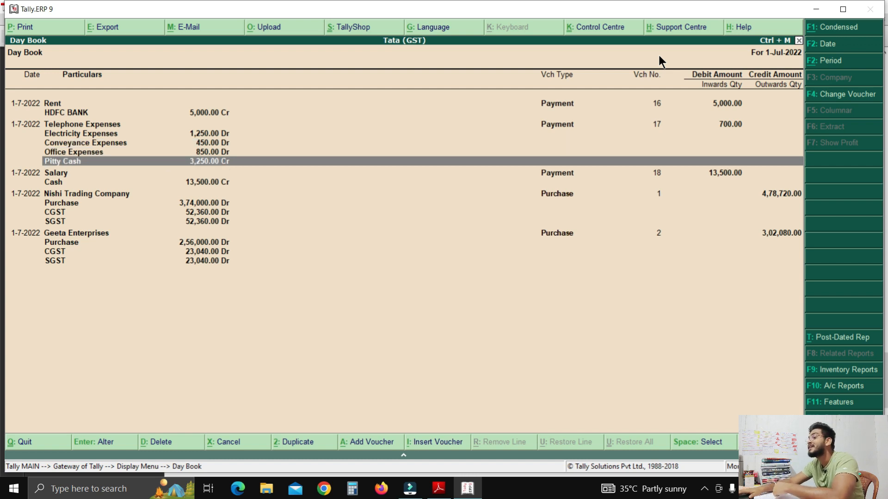
{"action": "key", "text": "Down"}
{"action": "key", "text": "Down"}
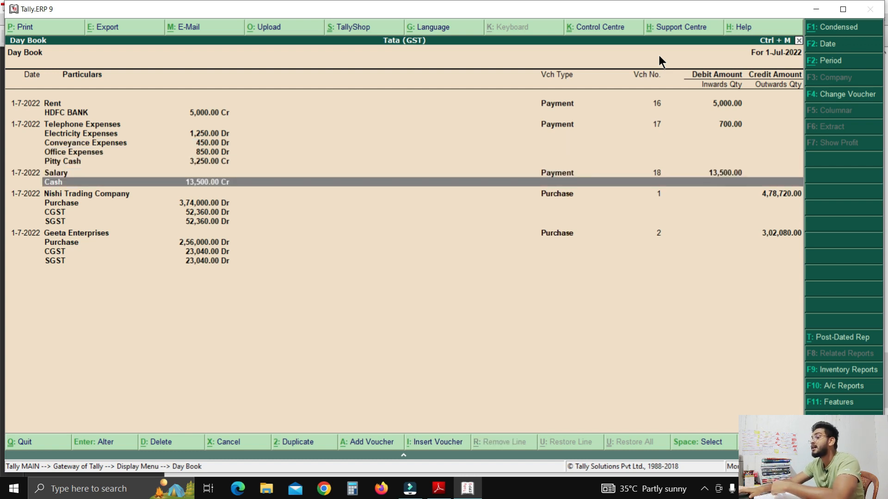
{"action": "key", "text": "Down"}
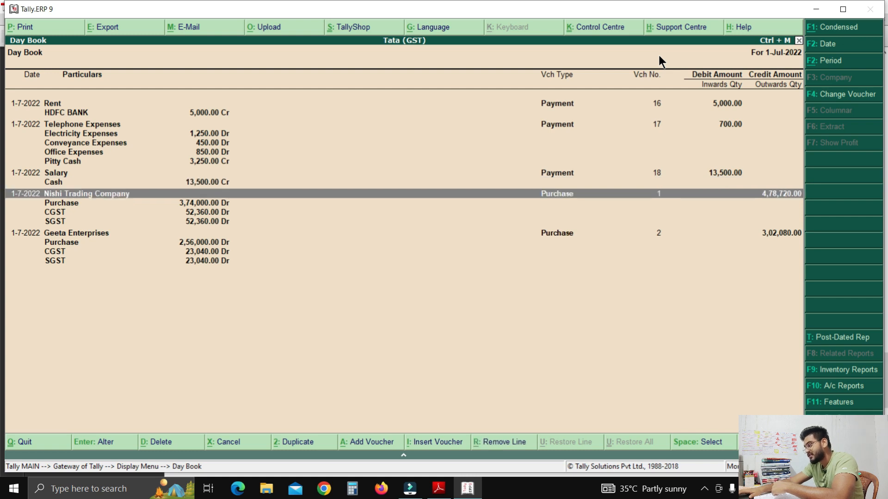
{"action": "key", "text": "Down"}
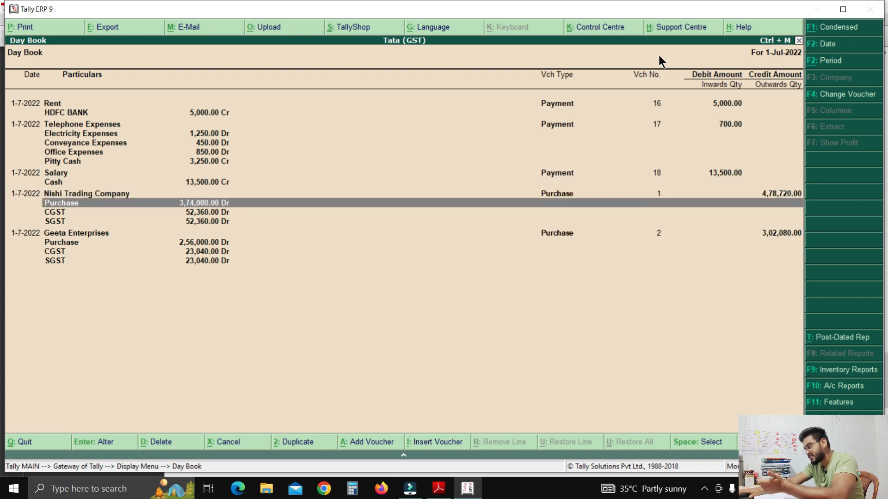
{"action": "key", "text": "Down"}
{"action": "key", "text": "Down"}
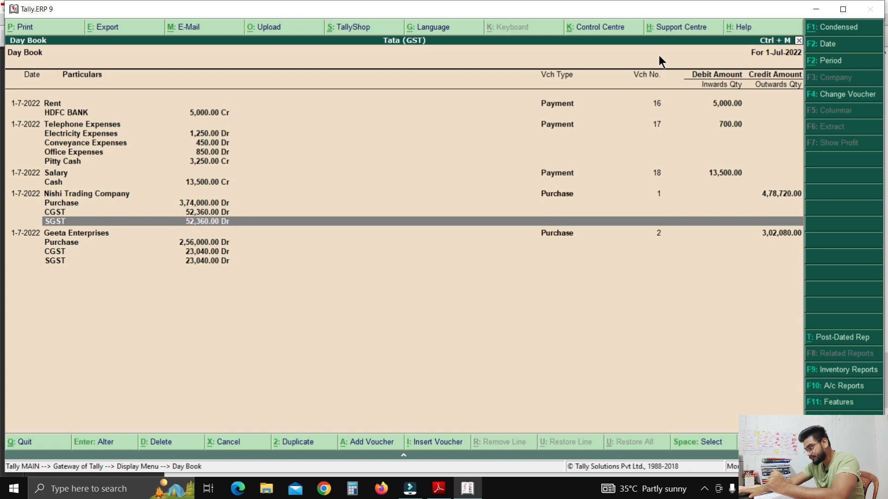
{"action": "key", "text": "Down"}
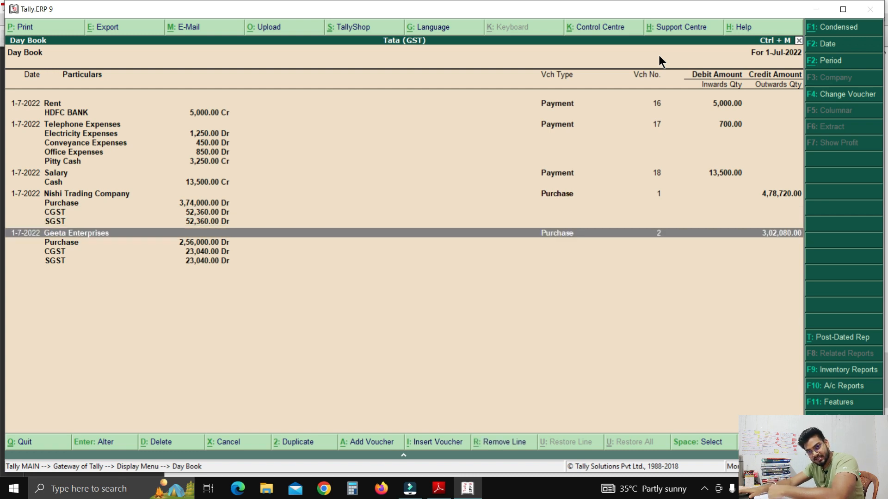
{"action": "key", "text": "Down"}
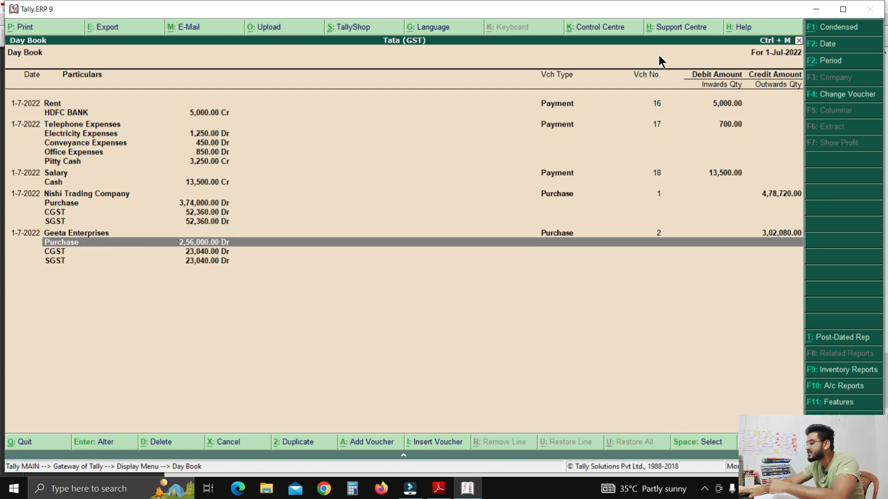
{"action": "key", "text": "Down"}
{"action": "key", "text": "Down"}
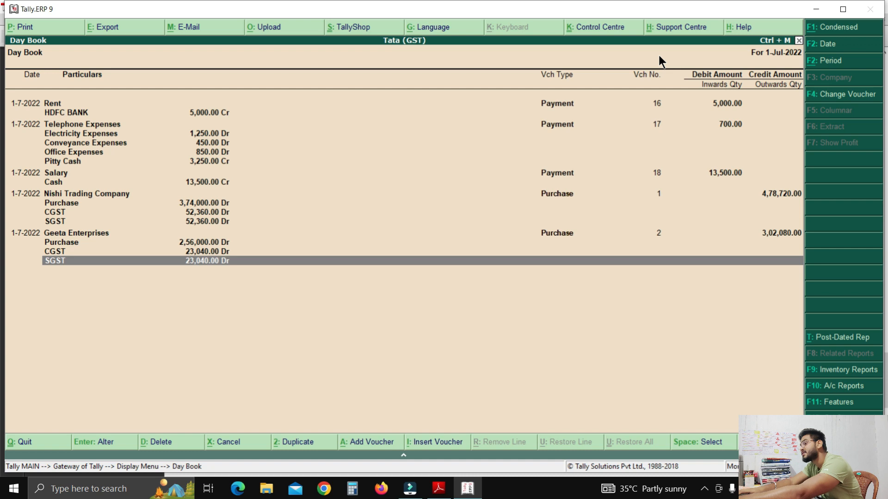
- Close the Day Book and open the Trial Balance in the detailed view
{"action": "key", "text": "Escape"}
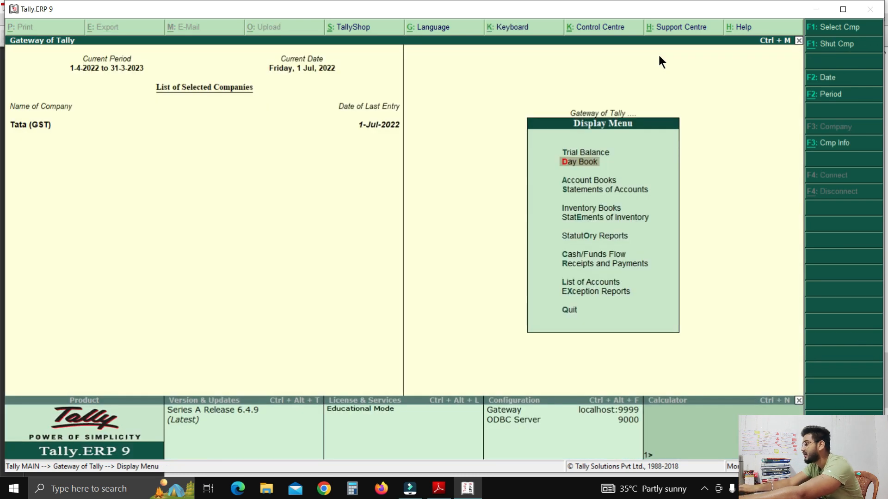
{"action": "key", "text": "Up"}
{"action": "key", "text": "Return"}
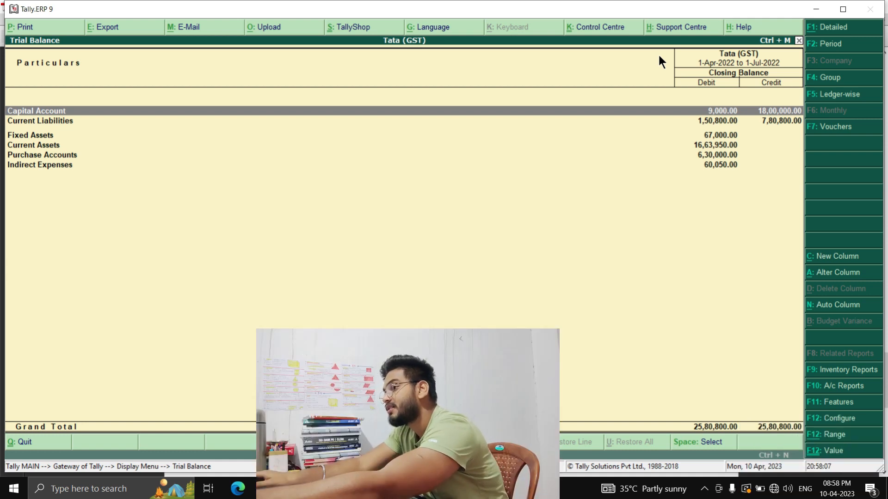
{"action": "key", "text": "alt+F1"}
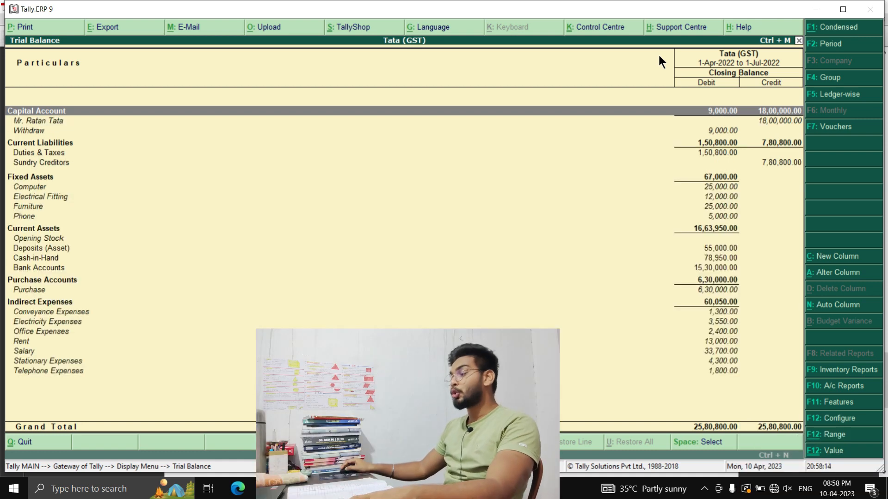